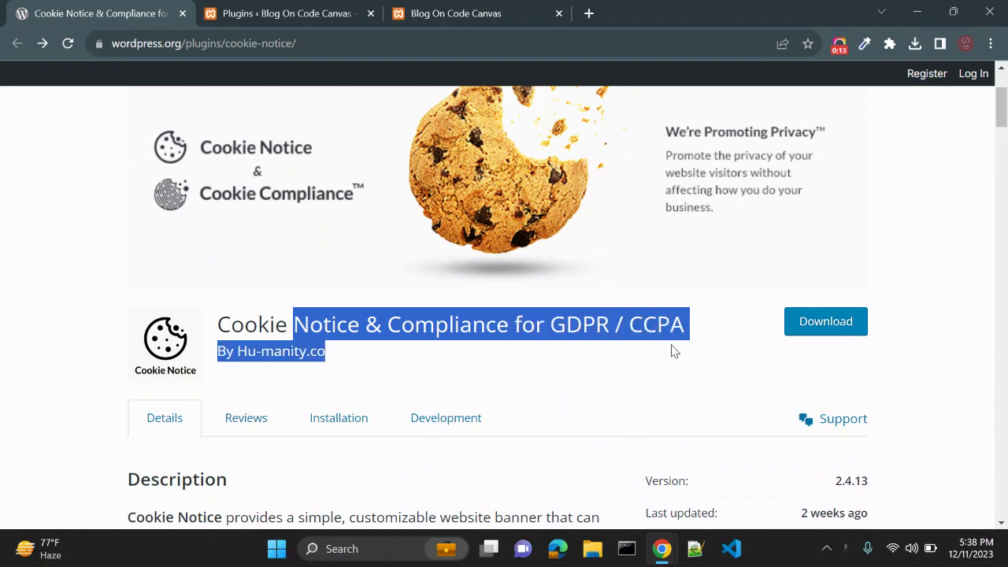
# Look over the header and description area of the Cookie Notice & Compliance for GDPR / CCPA plugin page.
pyautogui.click(627, 329)
pyautogui.scroll(2, 626, 329)
pyautogui.scroll(-5, 626, 331)
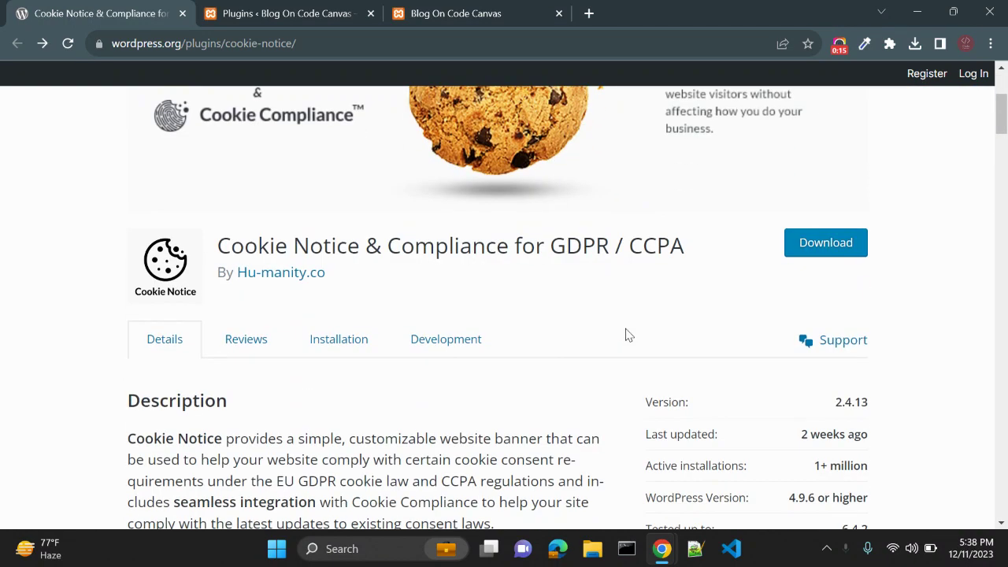
pyautogui.scroll(2, 626, 334)
pyautogui.scroll(3, 626, 333)
pyautogui.scroll(-3, 626, 333)
pyautogui.scroll(-2, 627, 333)
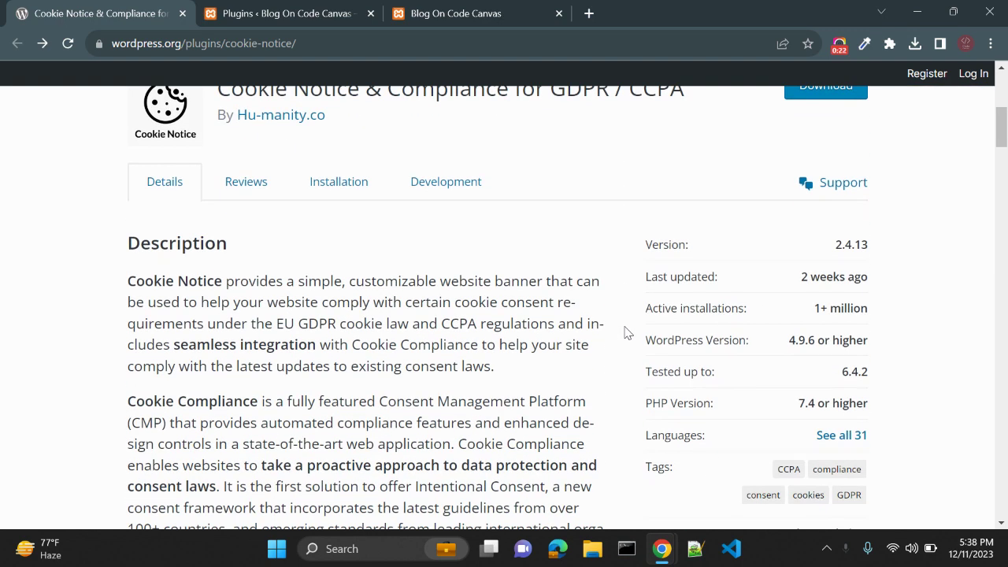
pyautogui.scroll(3, 626, 333)
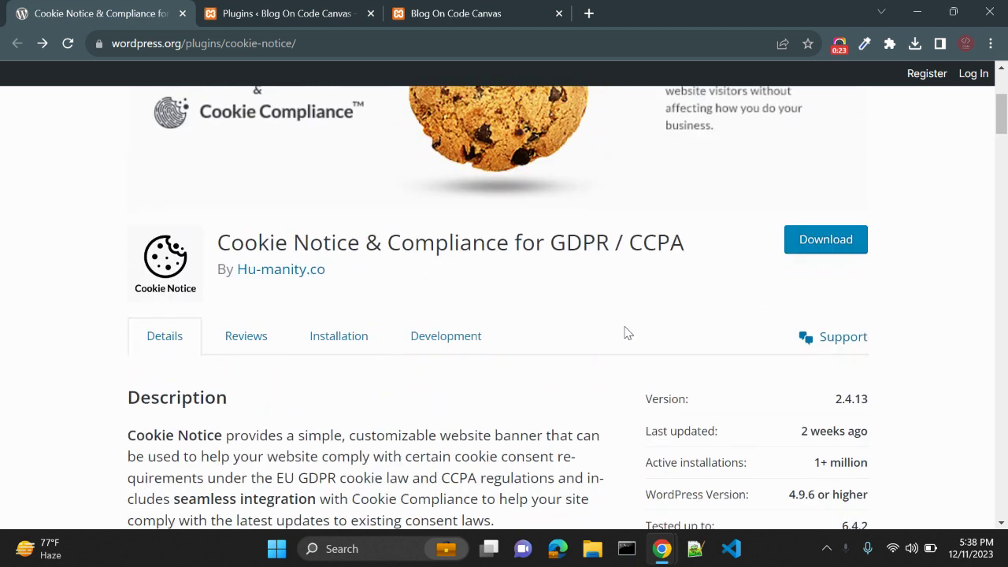
pyautogui.scroll(-3, 627, 333)
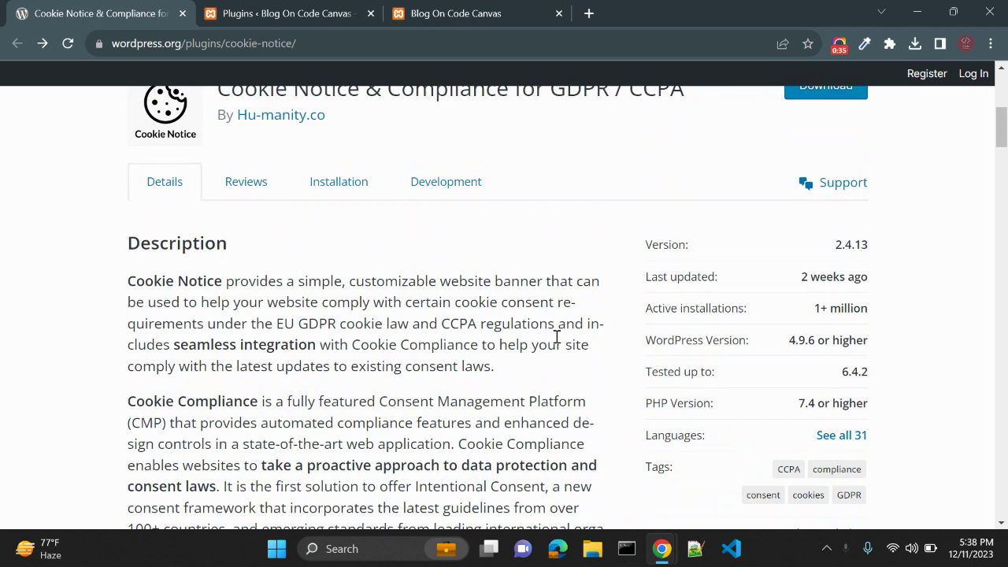
pyautogui.scroll(4, 556, 337)
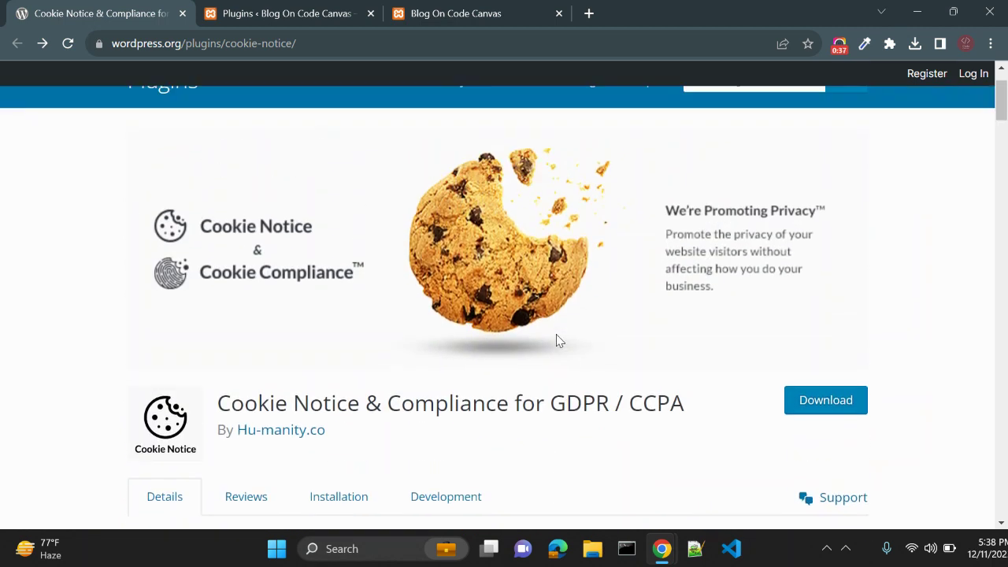
pyautogui.scroll(1, 556, 340)
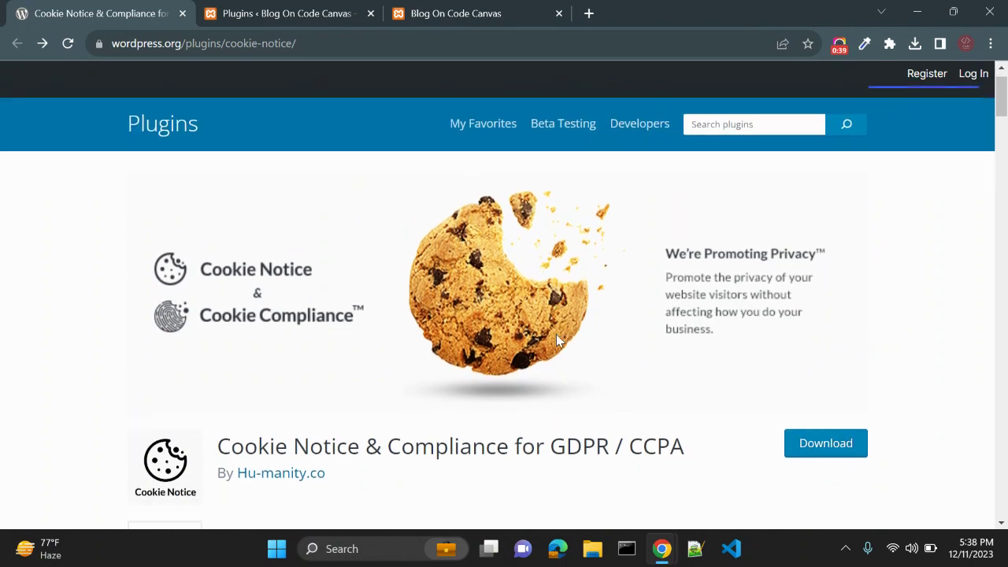
pyautogui.scroll(-5, 555, 338)
pyautogui.scroll(2, 558, 338)
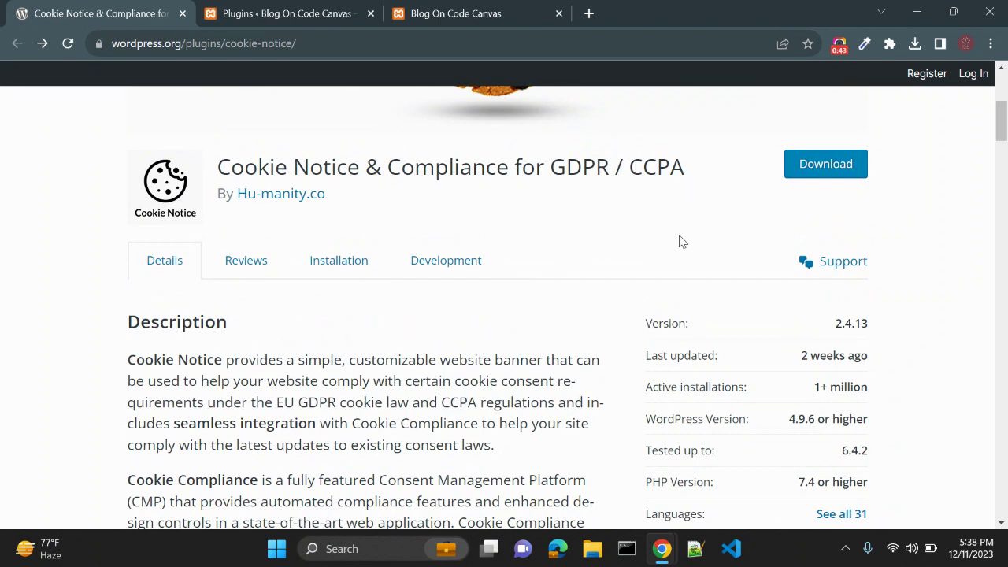
pyautogui.scroll(-1, 553, 382)
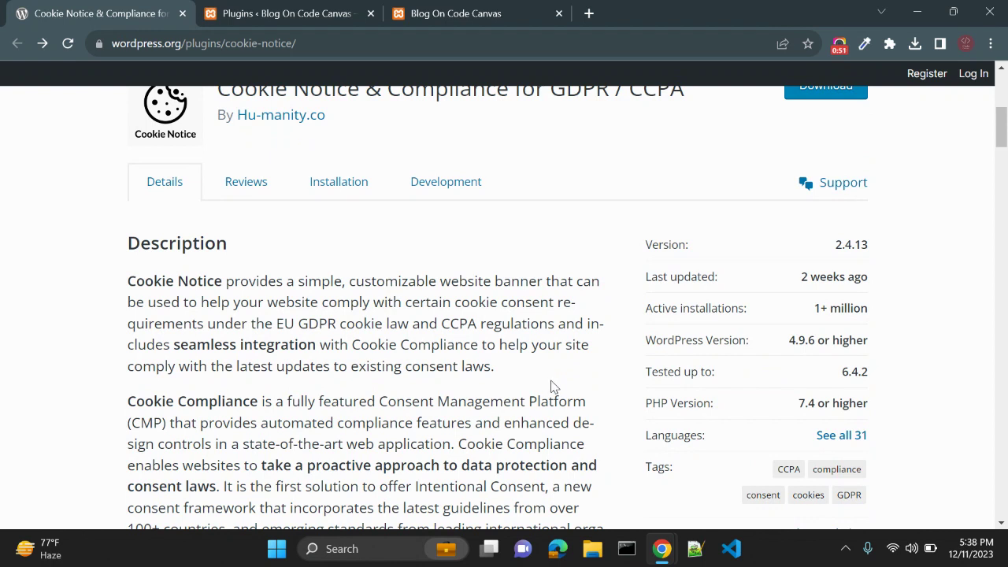
# Read the Cookie Notice paragraph of the plugin description, covering cookie consent requirements, seamless integration and consent law updates.
pyautogui.moveTo(458, 303); pyautogui.dragTo(548, 309)
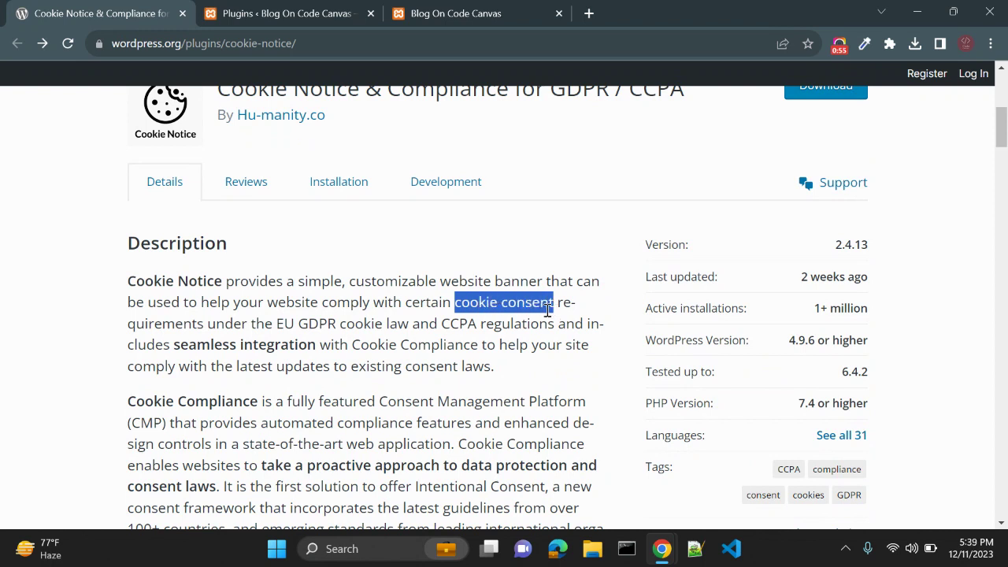
pyautogui.doubleClick(185, 325)
pyautogui.click(329, 344)
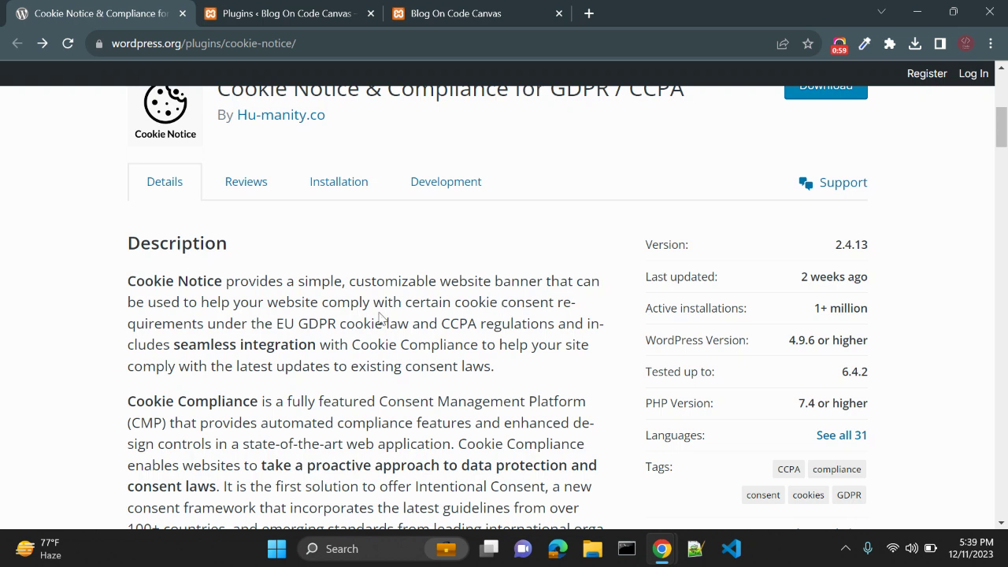
pyautogui.moveTo(147, 302); pyautogui.dragTo(590, 299)
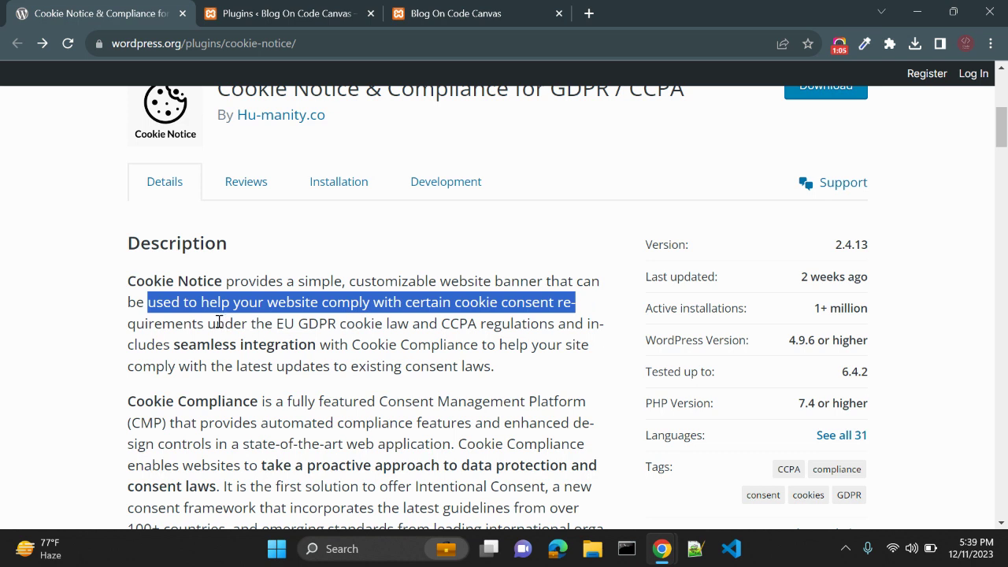
pyautogui.click(313, 325)
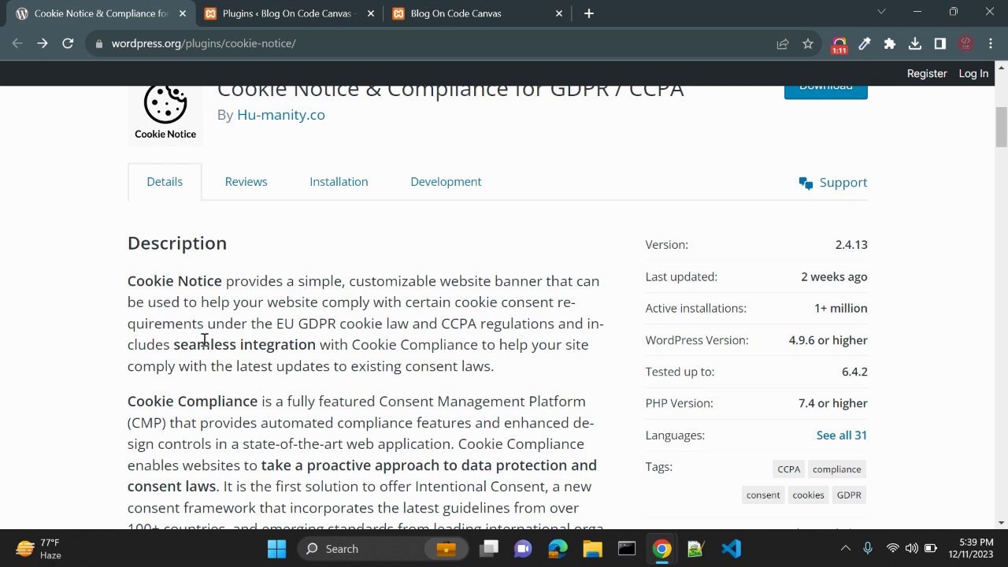
pyautogui.moveTo(181, 344); pyautogui.dragTo(316, 346)
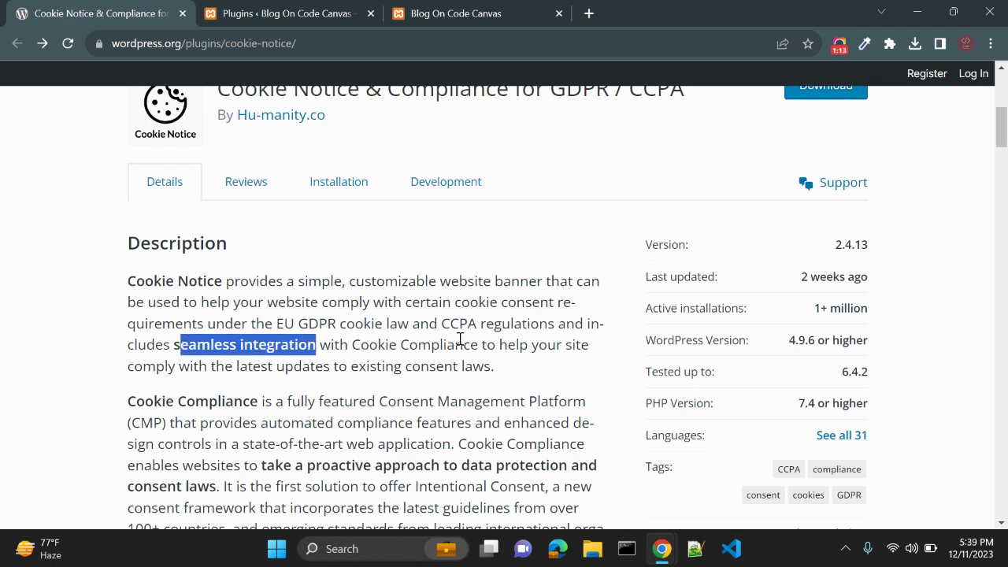
pyautogui.moveTo(179, 366); pyautogui.dragTo(507, 372)
pyautogui.scroll(-2, 507, 372)
pyautogui.click(504, 364)
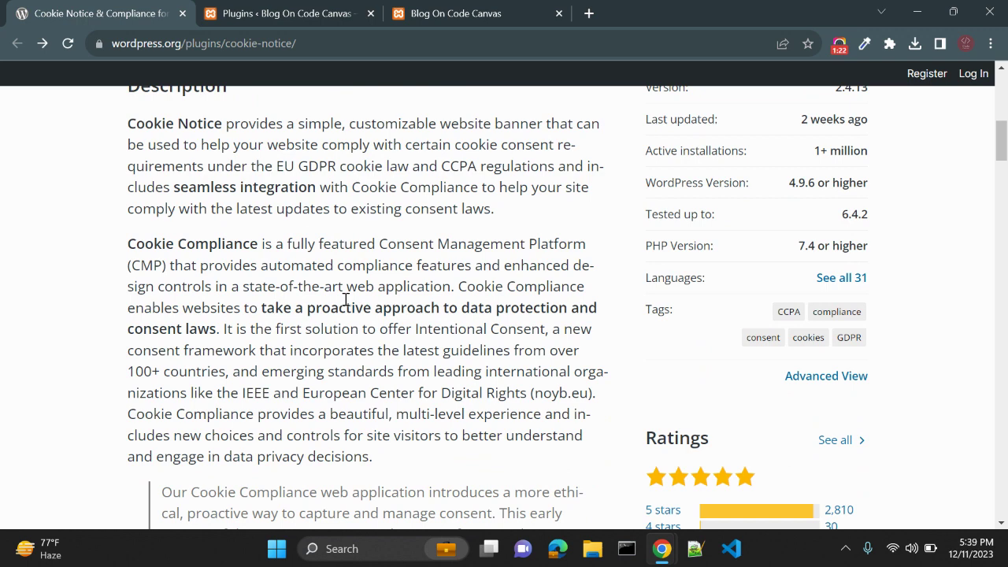
pyautogui.scroll(1, 345, 299)
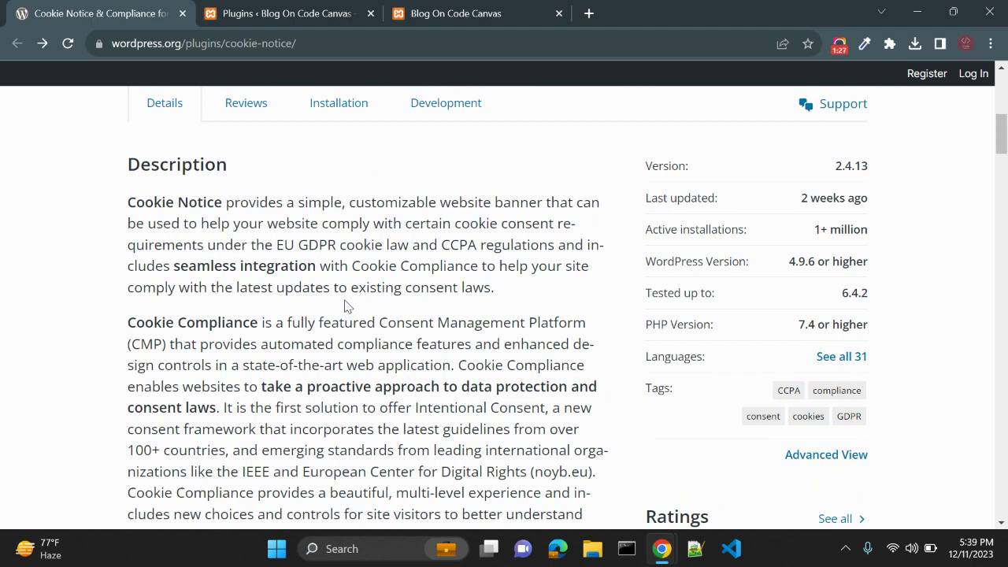
# Read the Cookie Compliance paragraph of the description, covering the Consent Management Platform, automated compliance features and data protection approach.
pyautogui.scroll(6, 345, 306)
pyautogui.scroll(-6, 345, 305)
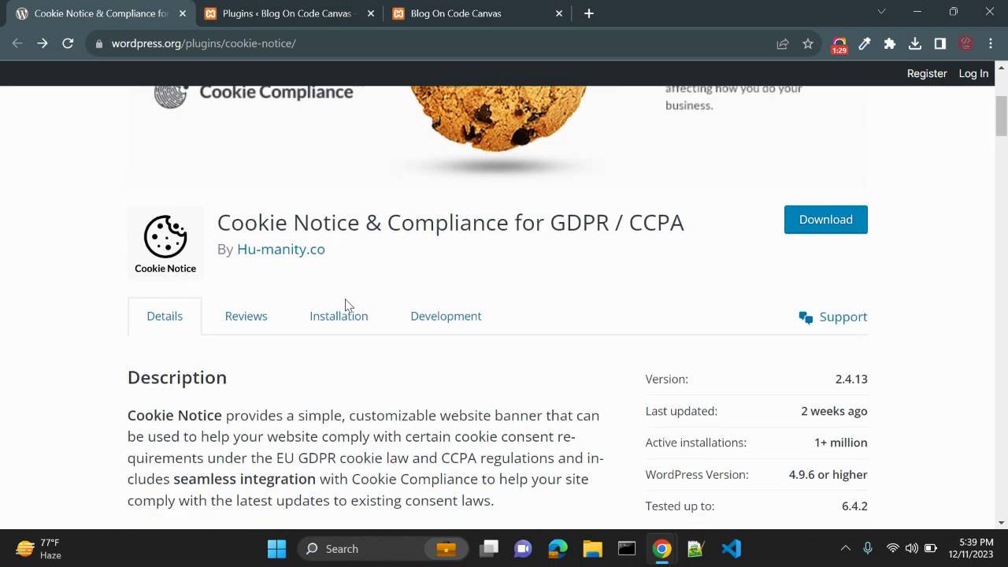
pyautogui.scroll(-2, 348, 305)
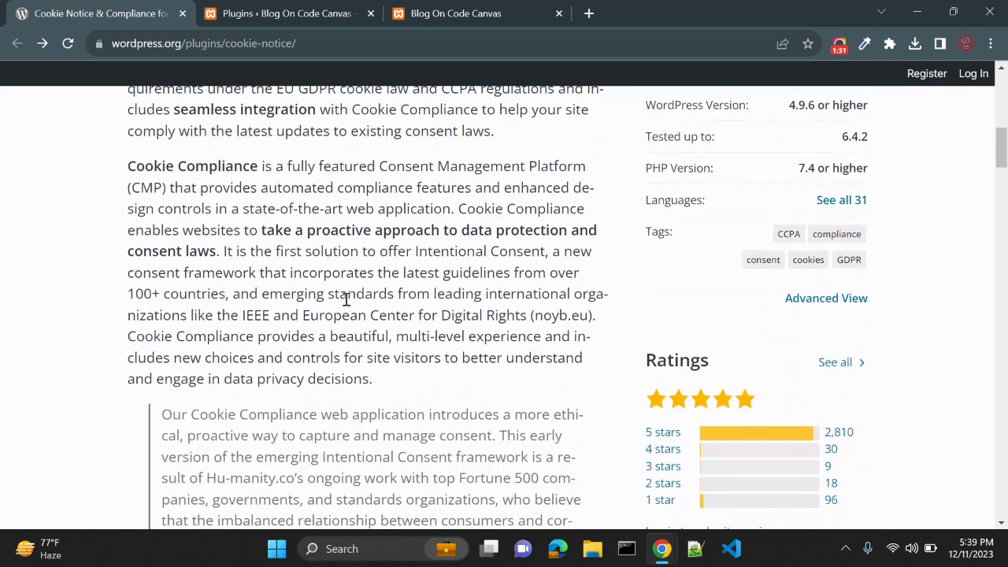
pyautogui.scroll(1, 346, 299)
pyautogui.scroll(-1, 345, 299)
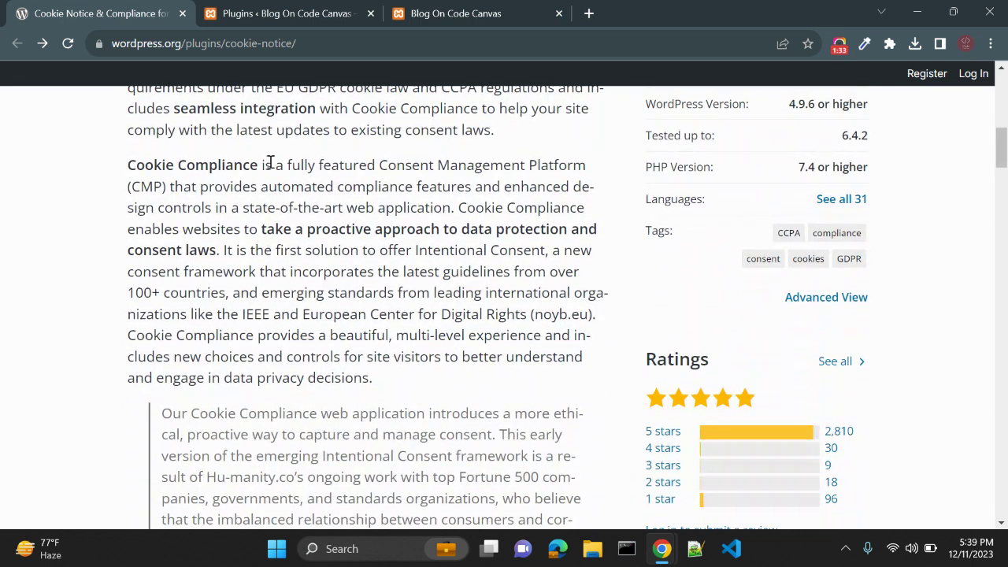
pyautogui.moveTo(319, 166); pyautogui.dragTo(560, 158)
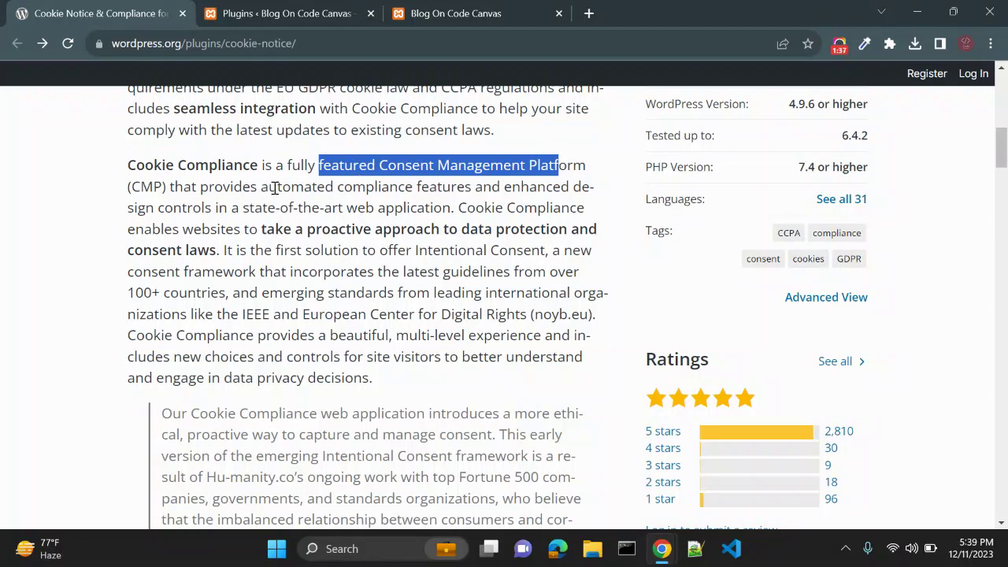
pyautogui.moveTo(261, 187); pyautogui.dragTo(482, 201)
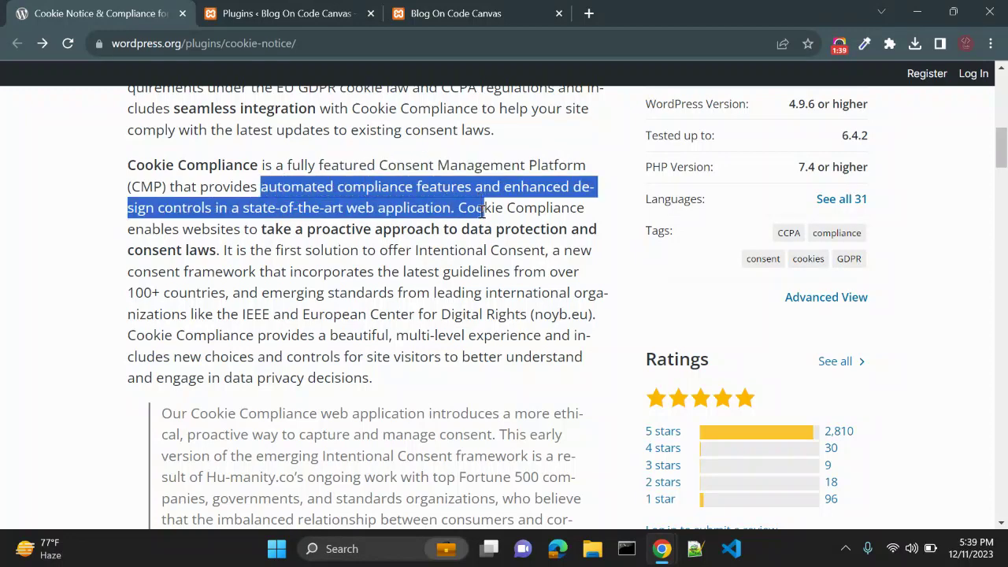
pyautogui.click(482, 210)
pyautogui.scroll(-1, 338, 181)
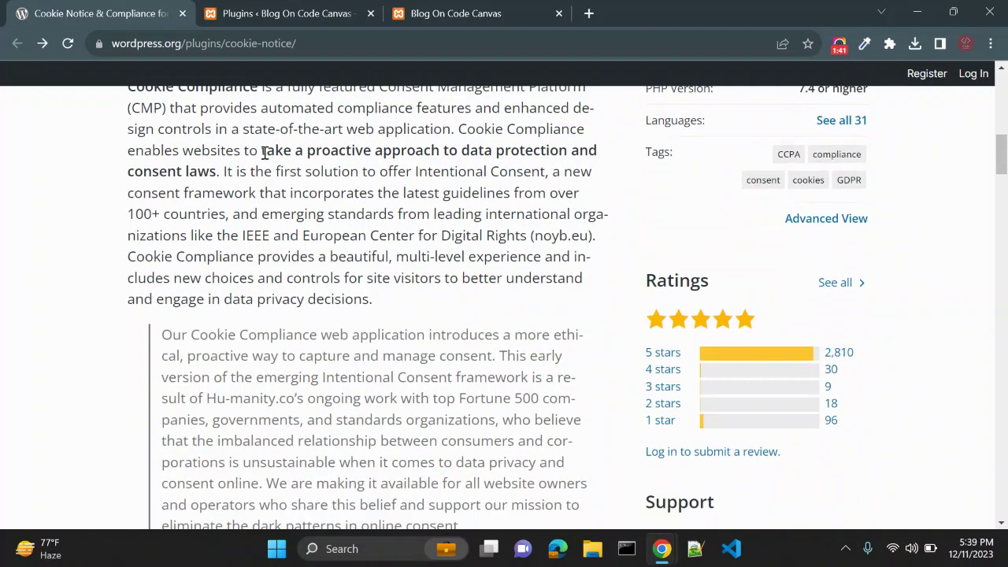
pyautogui.scroll(1, 310, 209)
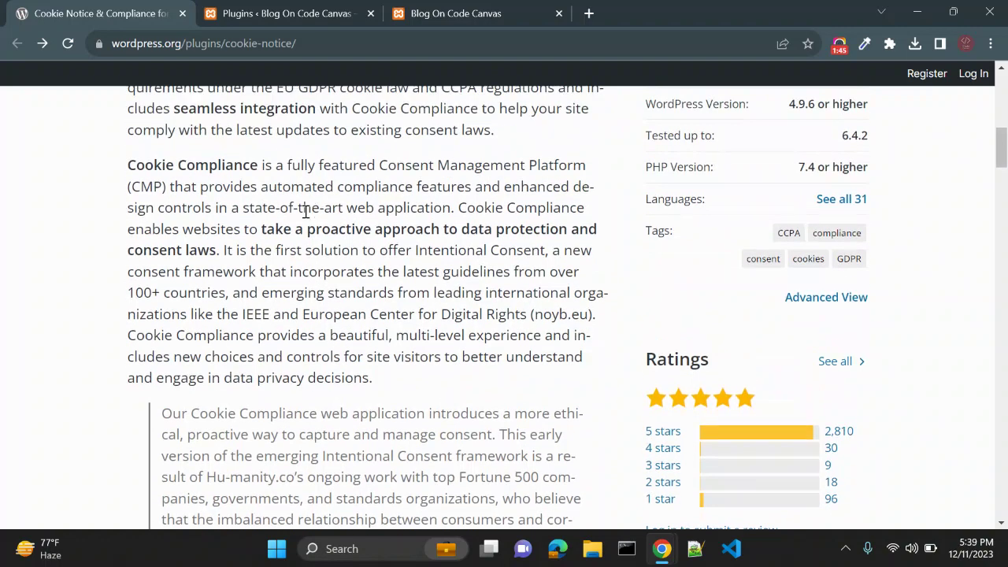
pyautogui.moveTo(261, 228); pyautogui.dragTo(596, 234)
pyautogui.moveTo(130, 248); pyautogui.dragTo(222, 250)
pyautogui.click(285, 260)
# Read the introduction of the Cookie Notice (Plugin Only) section further down the plugin page.
pyautogui.scroll(-6, 285, 262)
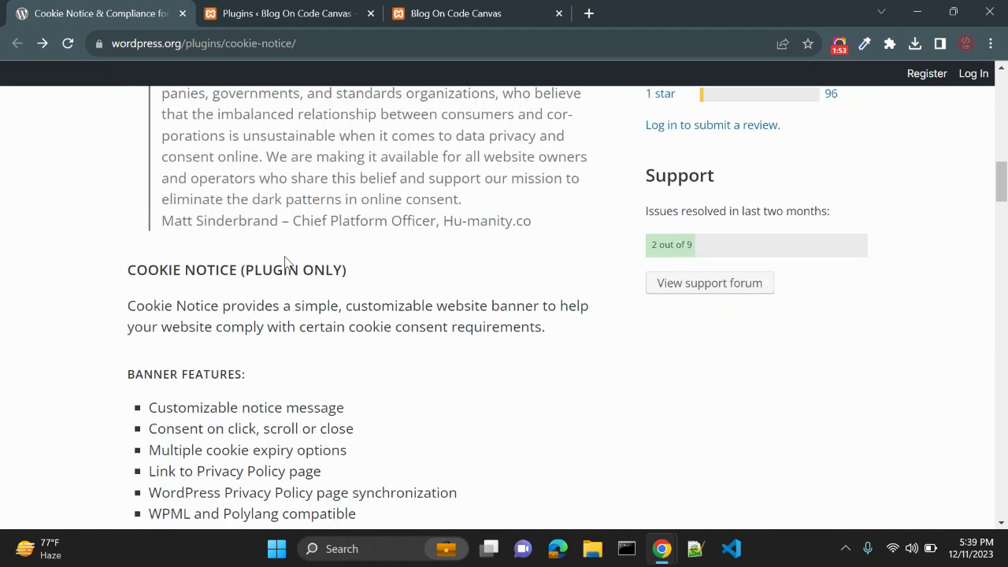
pyautogui.scroll(-1, 285, 263)
pyautogui.moveTo(131, 200); pyautogui.dragTo(346, 218)
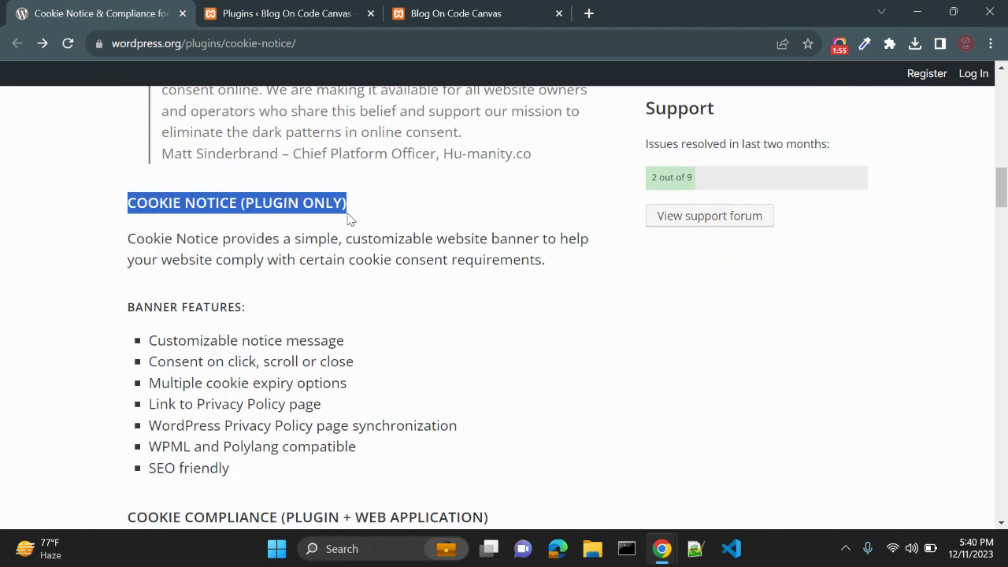
pyautogui.moveTo(223, 237); pyautogui.dragTo(446, 235)
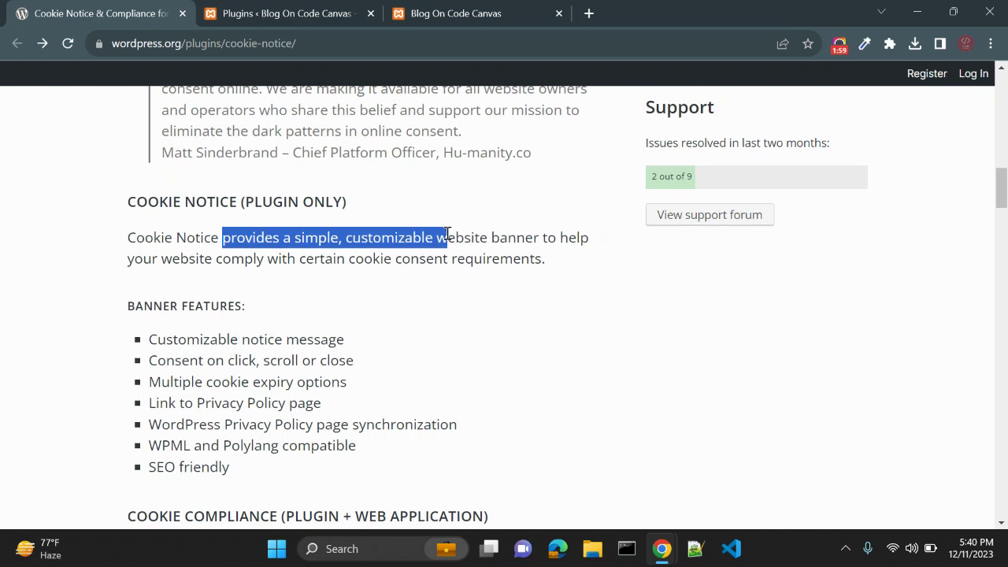
pyautogui.scroll(-2, 445, 233)
pyautogui.click(445, 239)
pyautogui.scroll(-1, 446, 239)
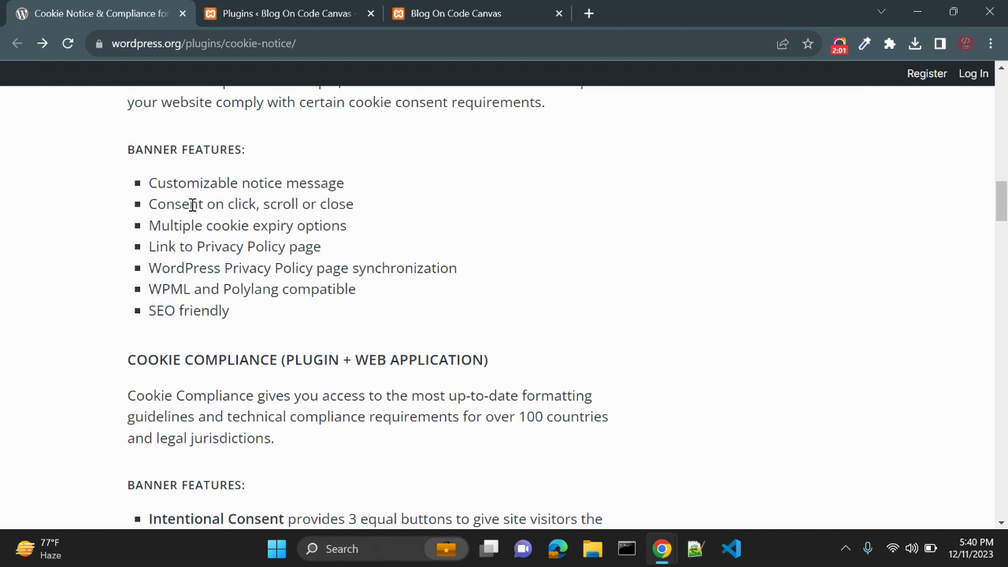
# Review the Cookie Notice banner features list, from consent and cookie expiry options to privacy policy synchronization, WPML/Polylang compatibility and SEO.
pyautogui.moveTo(150, 204); pyautogui.dragTo(364, 204)
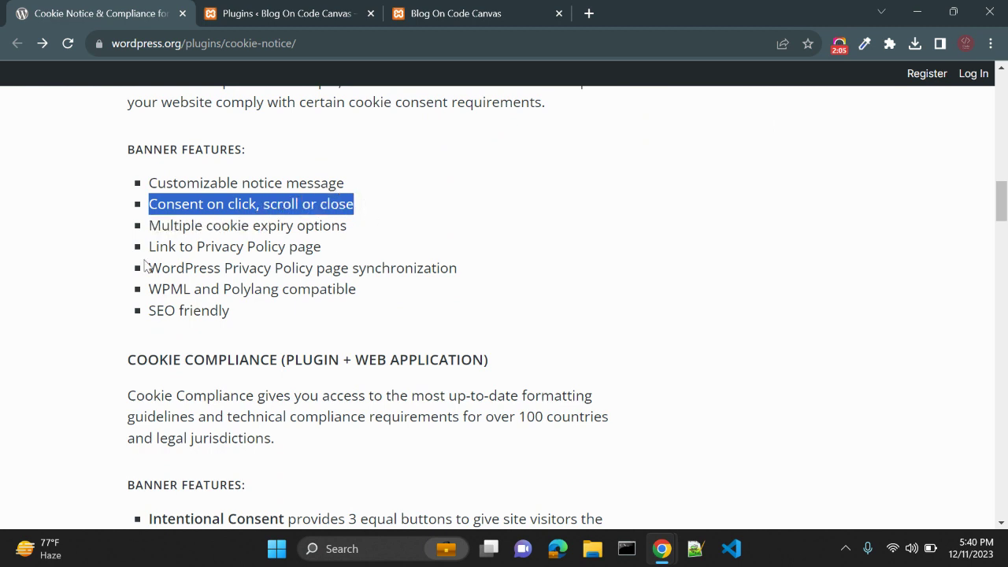
pyautogui.moveTo(149, 226); pyautogui.dragTo(346, 226)
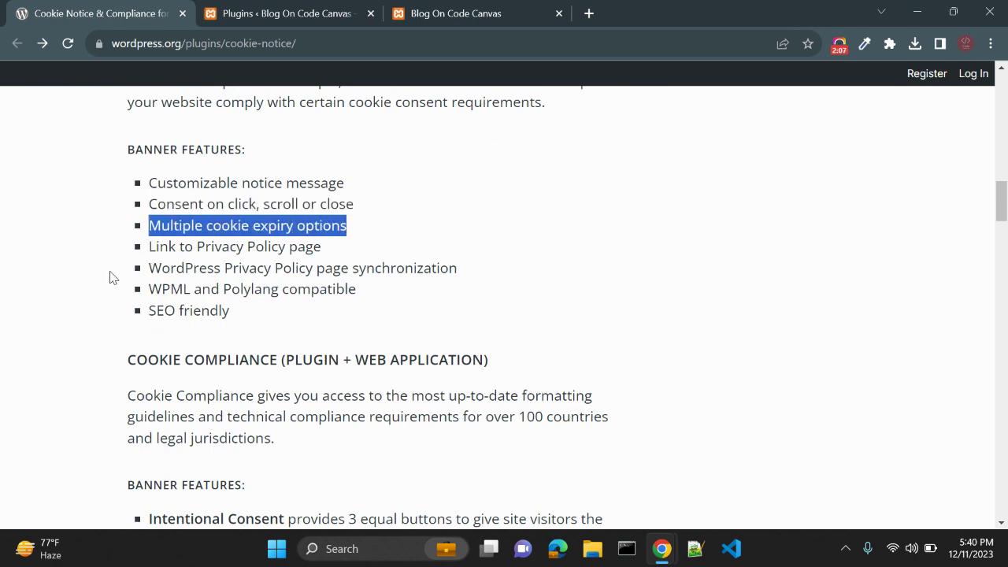
pyautogui.moveTo(180, 246); pyautogui.dragTo(319, 246)
pyautogui.click(210, 273)
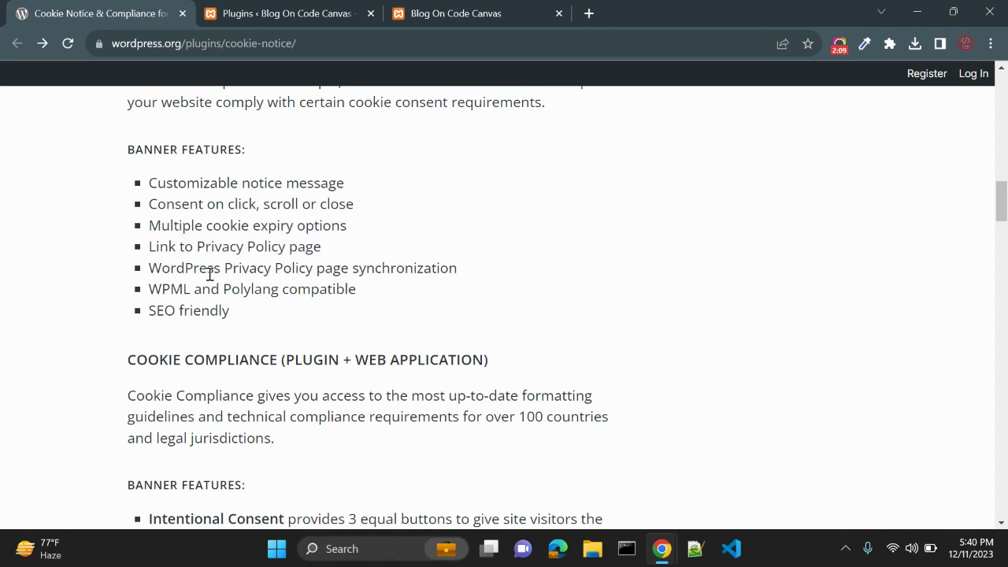
pyautogui.moveTo(151, 268); pyautogui.dragTo(488, 279)
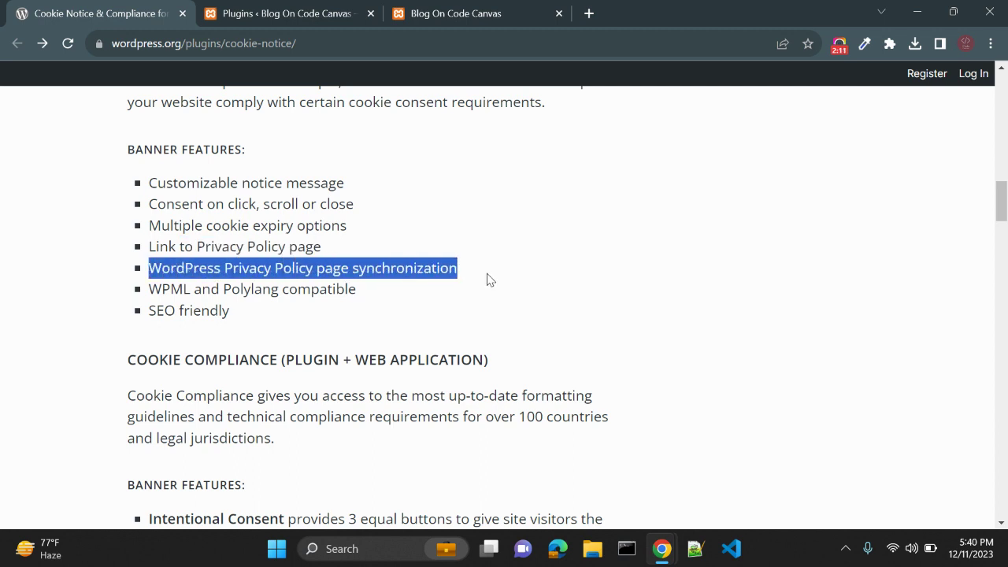
pyautogui.scroll(-1, 306, 309)
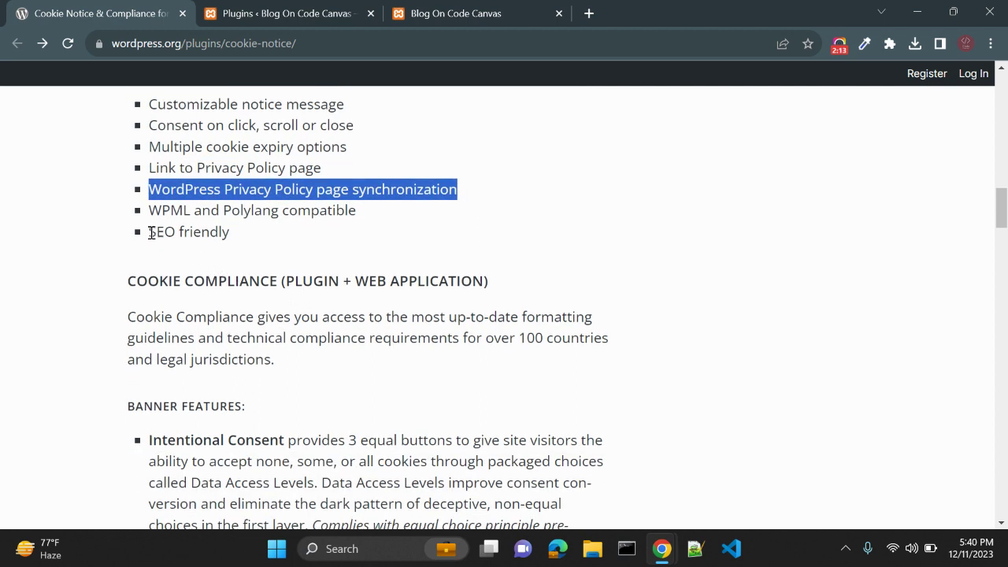
pyautogui.click(152, 231)
pyautogui.moveTo(151, 232); pyautogui.dragTo(247, 232)
pyautogui.click(251, 276)
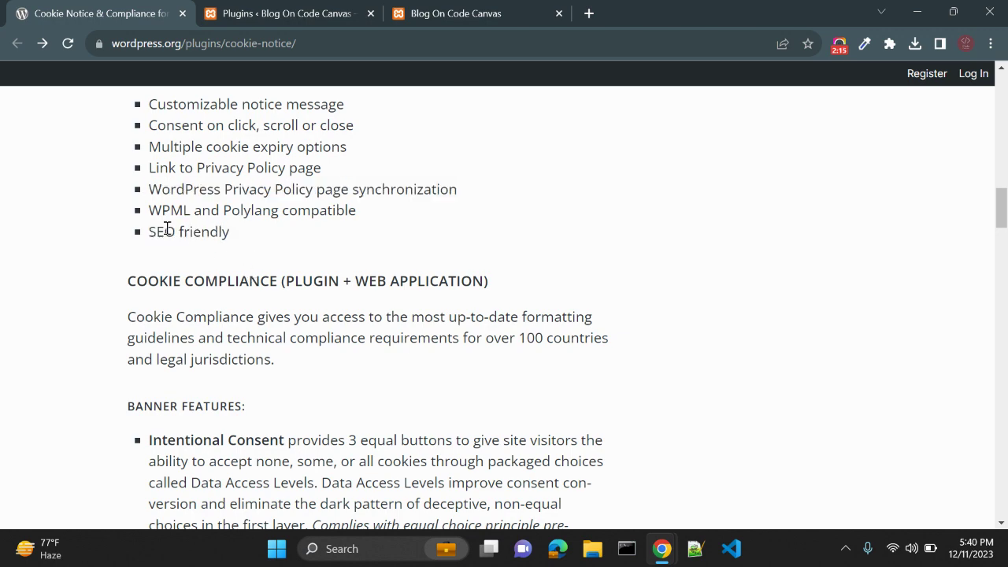
pyautogui.moveTo(151, 211); pyautogui.dragTo(370, 223)
pyautogui.click(342, 251)
# Read the Cookie Compliance banner features and web application features, from Intentional Consent to Multidomain management.
pyautogui.scroll(-1, 341, 250)
pyautogui.scroll(-2, 342, 251)
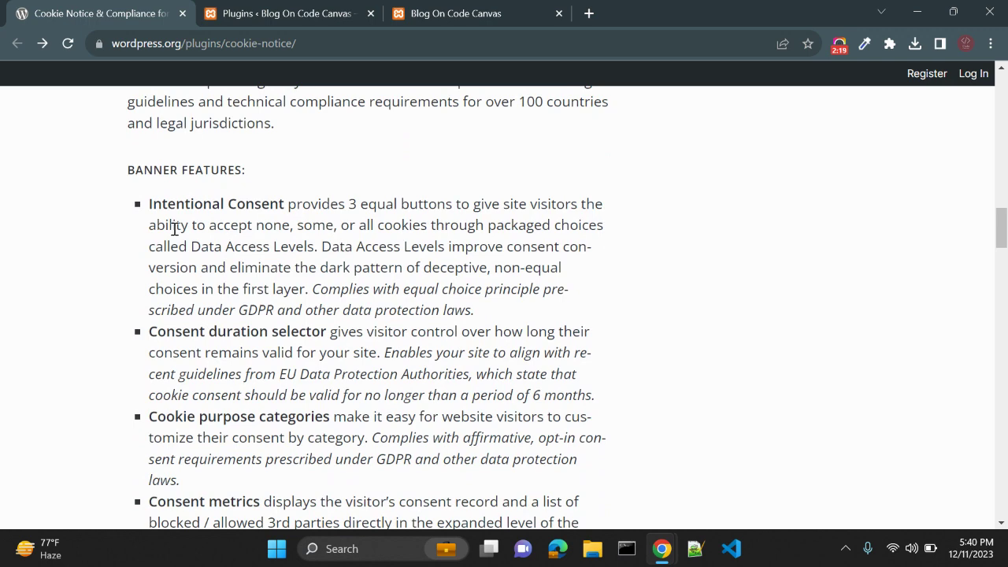
pyautogui.scroll(-1, 223, 303)
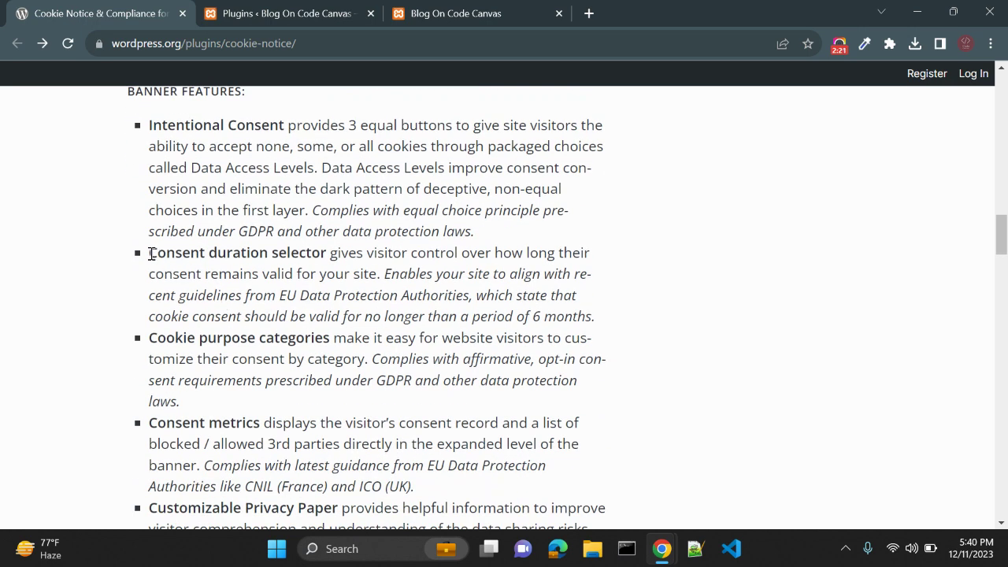
pyautogui.scroll(-1, 268, 299)
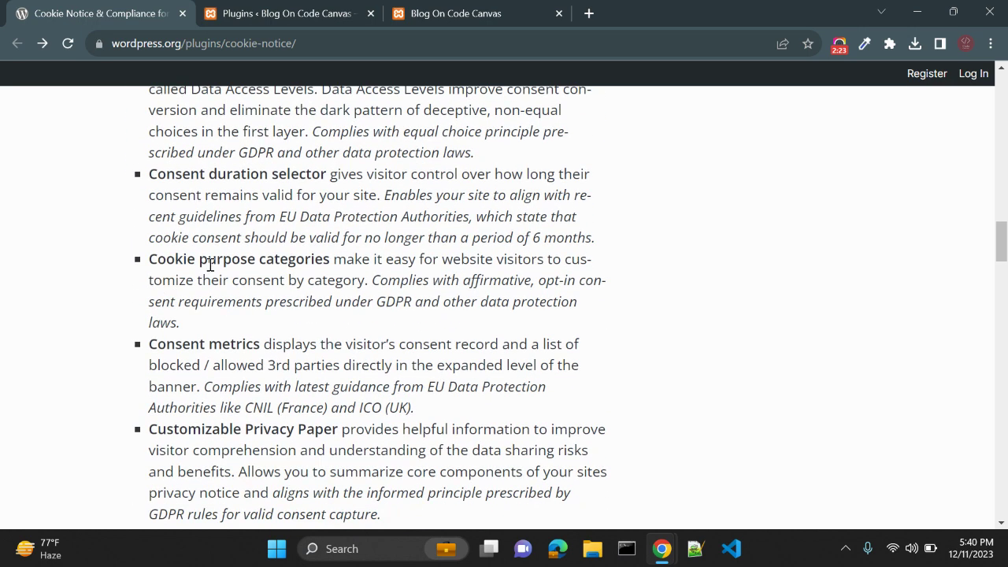
pyautogui.scroll(-3, 321, 263)
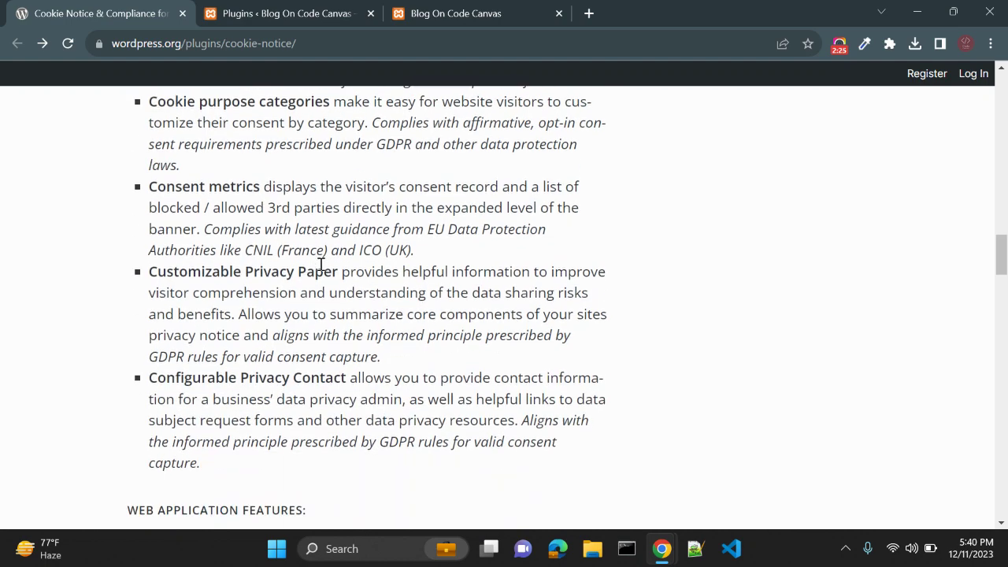
pyautogui.scroll(-9, 321, 264)
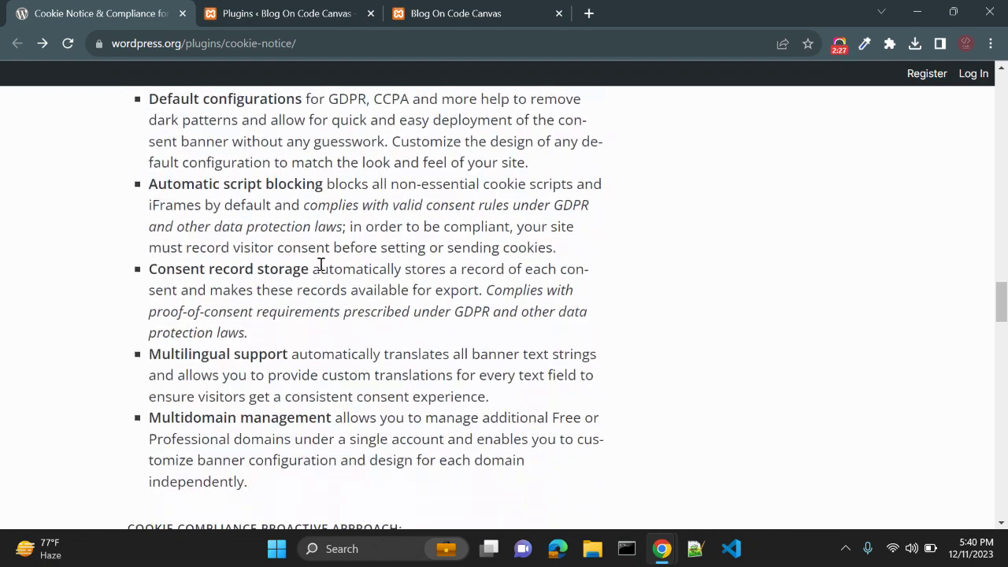
pyautogui.scroll(-4, 320, 264)
pyautogui.scroll(3, 320, 264)
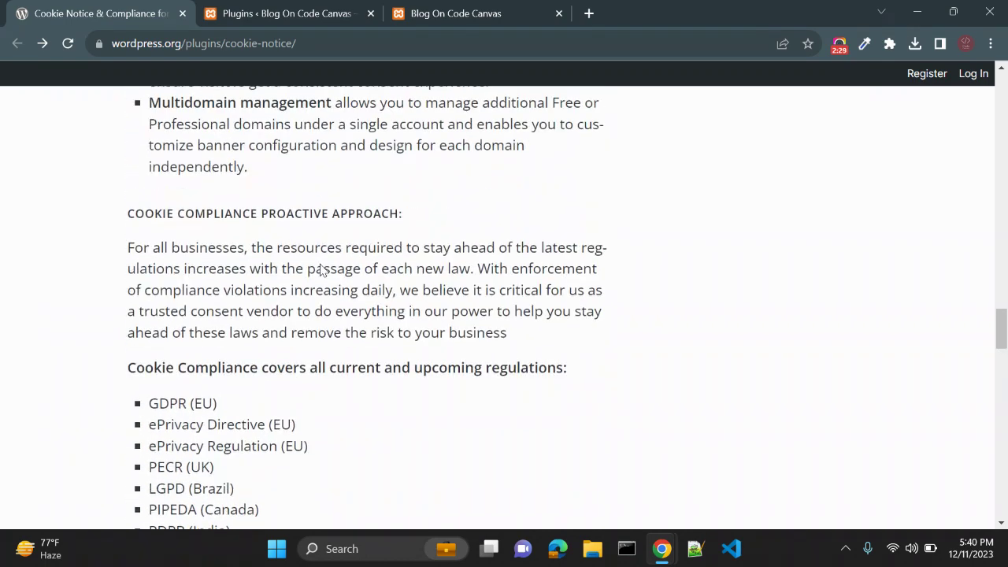
# Review the proactive approach section and the start of the covered regulations list, including GDPR (EU) and PECR (UK).
pyautogui.scroll(-1, 321, 264)
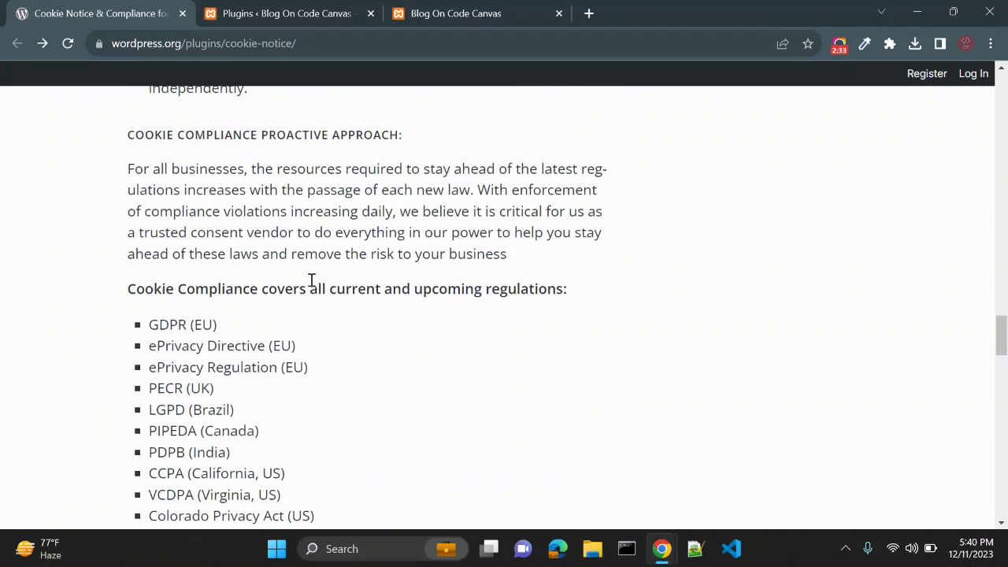
pyautogui.moveTo(312, 281); pyautogui.dragTo(580, 278)
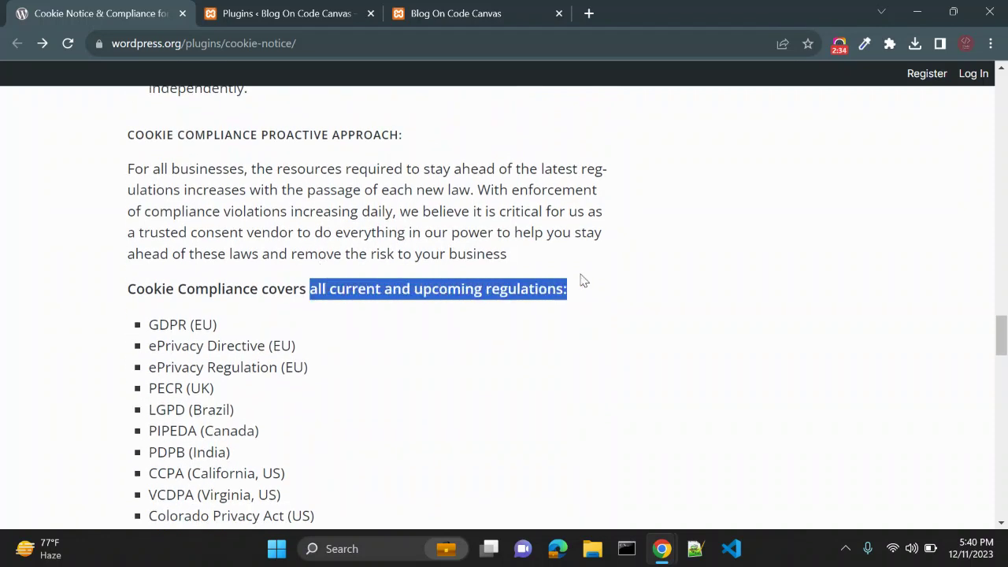
pyautogui.click(270, 324)
pyautogui.scroll(-1, 270, 328)
pyautogui.doubleClick(158, 245)
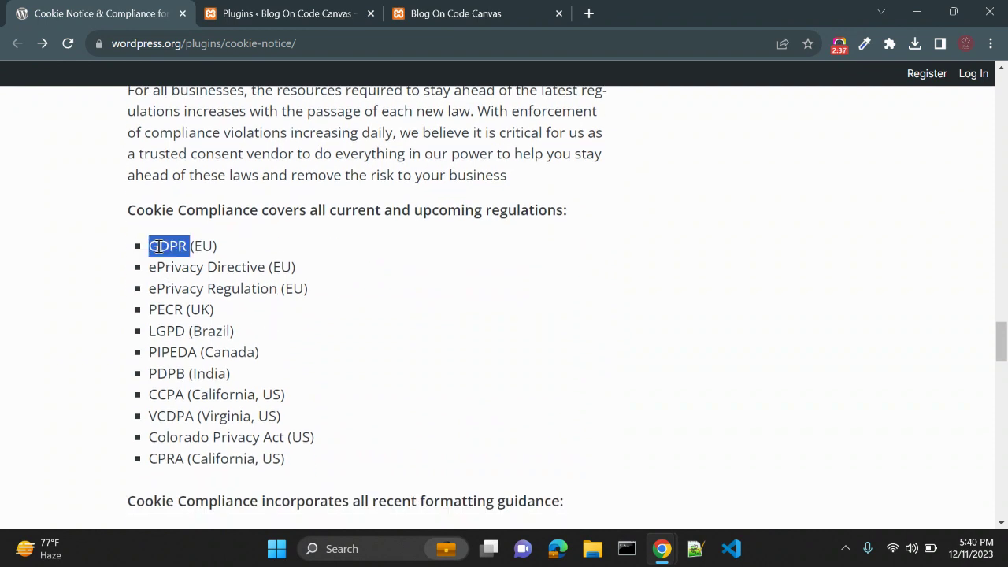
pyautogui.doubleClick(200, 246)
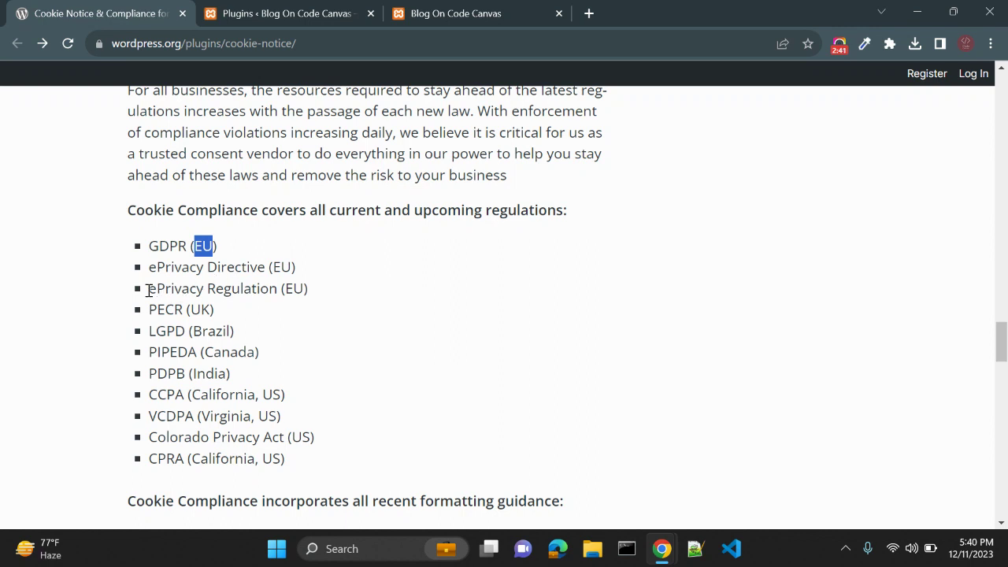
pyautogui.doubleClick(167, 310)
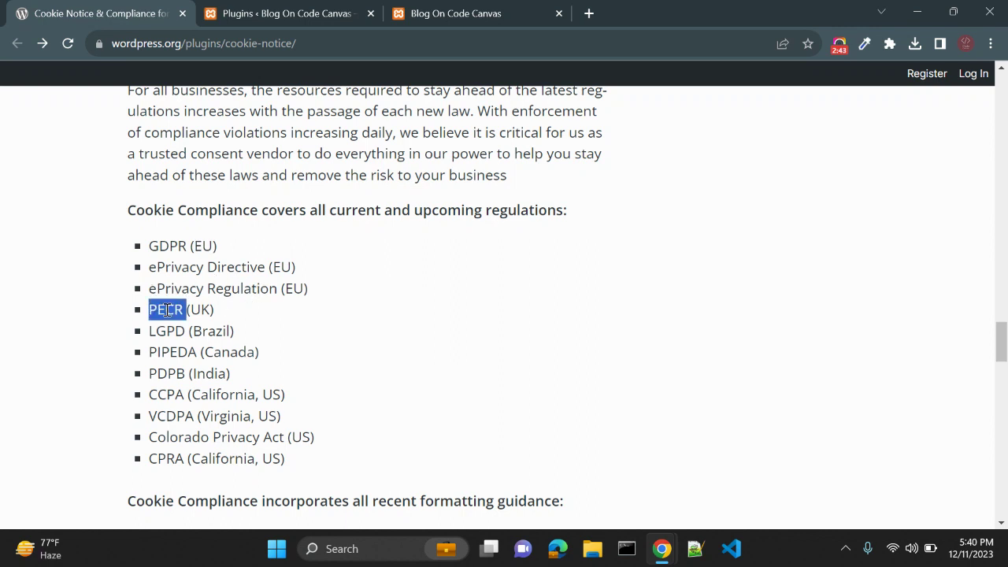
pyautogui.click(195, 309)
pyautogui.scroll(-1, 173, 294)
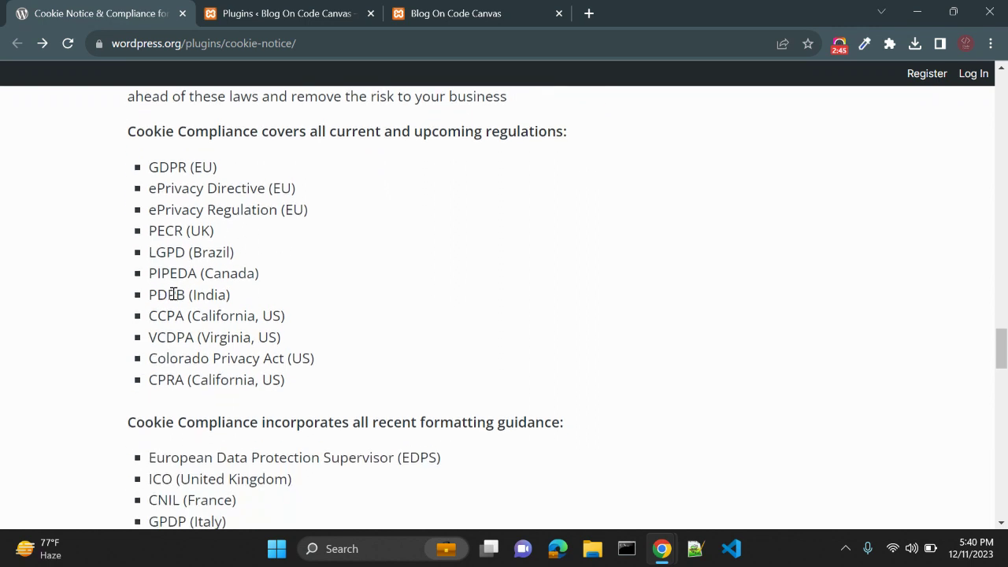
# Go through the rest of the covered regulations, from PDPB (India) to the California, Virginia and Colorado privacy laws.
pyautogui.doubleClick(156, 299)
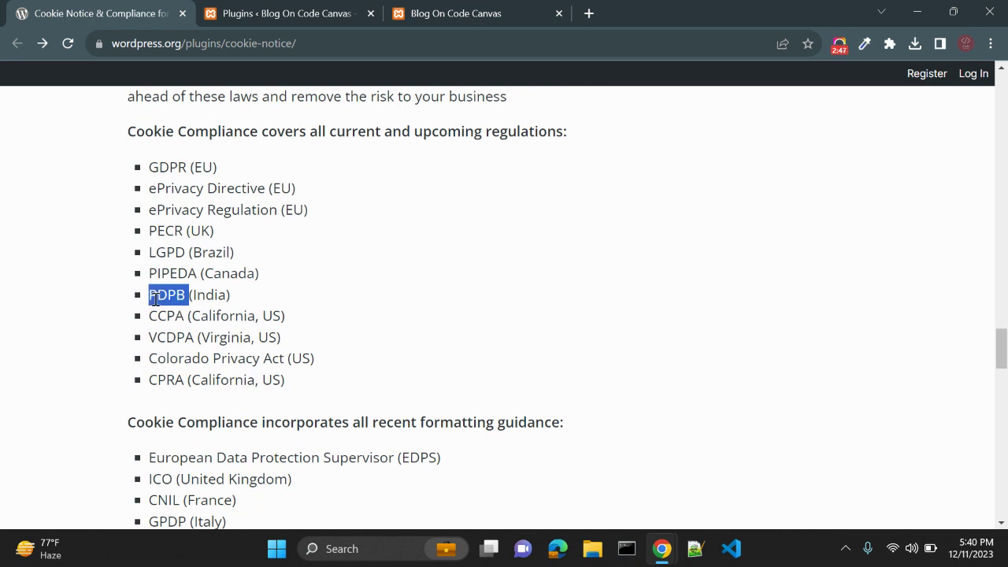
pyautogui.doubleClick(207, 293)
pyautogui.scroll(-1, 296, 309)
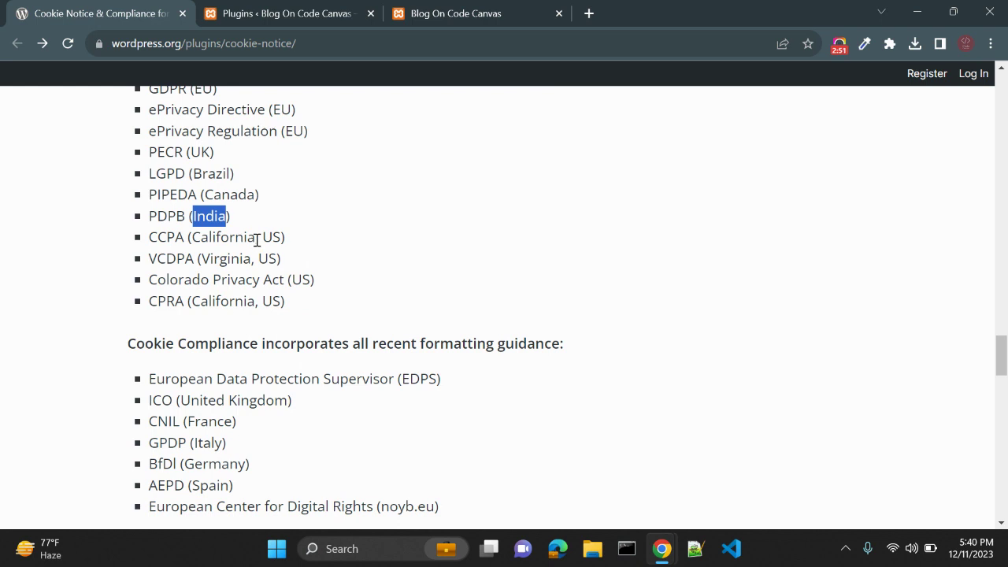
pyautogui.moveTo(257, 240); pyautogui.dragTo(283, 299)
pyautogui.click(282, 294)
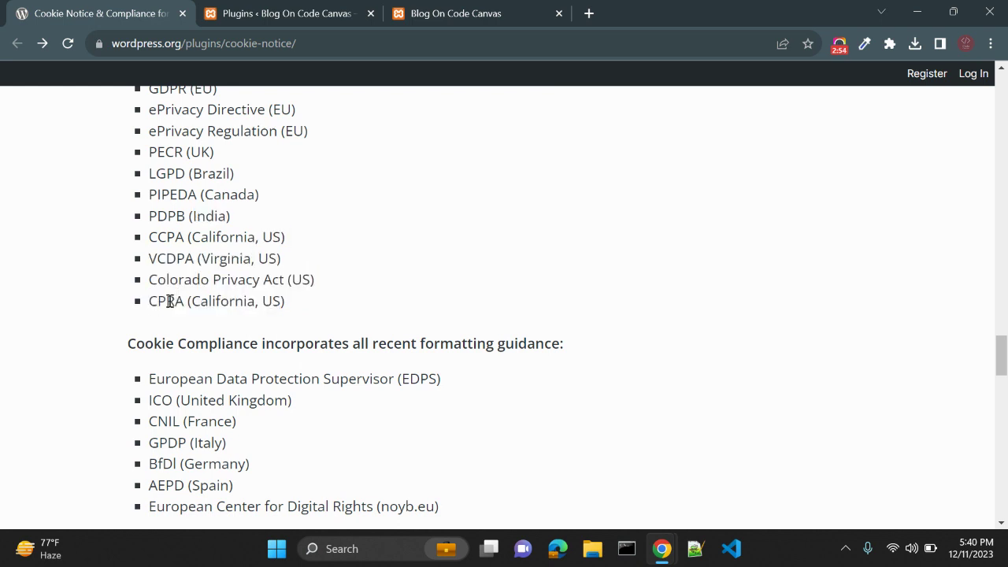
pyautogui.moveTo(274, 301); pyautogui.dragTo(233, 300)
pyautogui.doubleClick(247, 300)
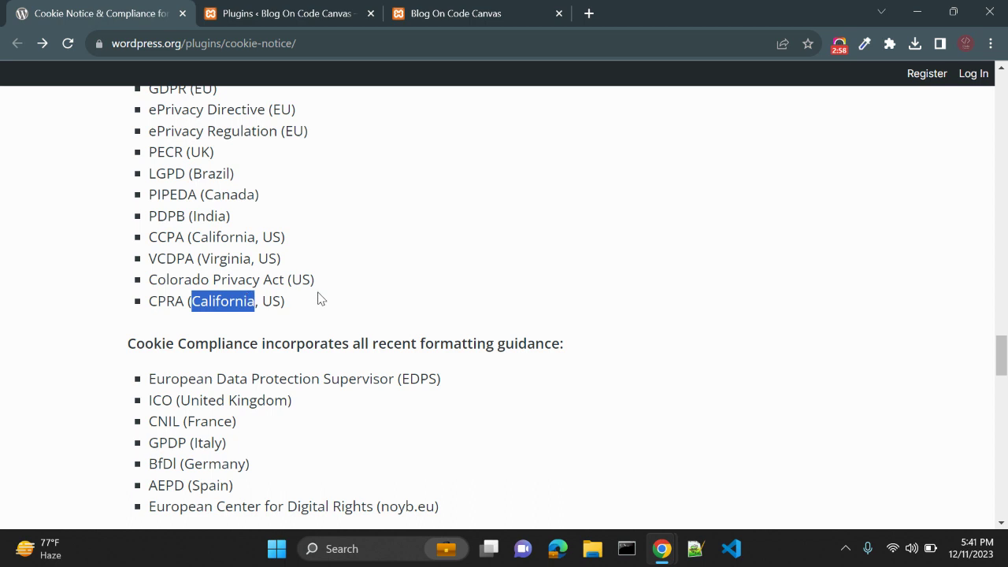
pyautogui.scroll(3, 321, 298)
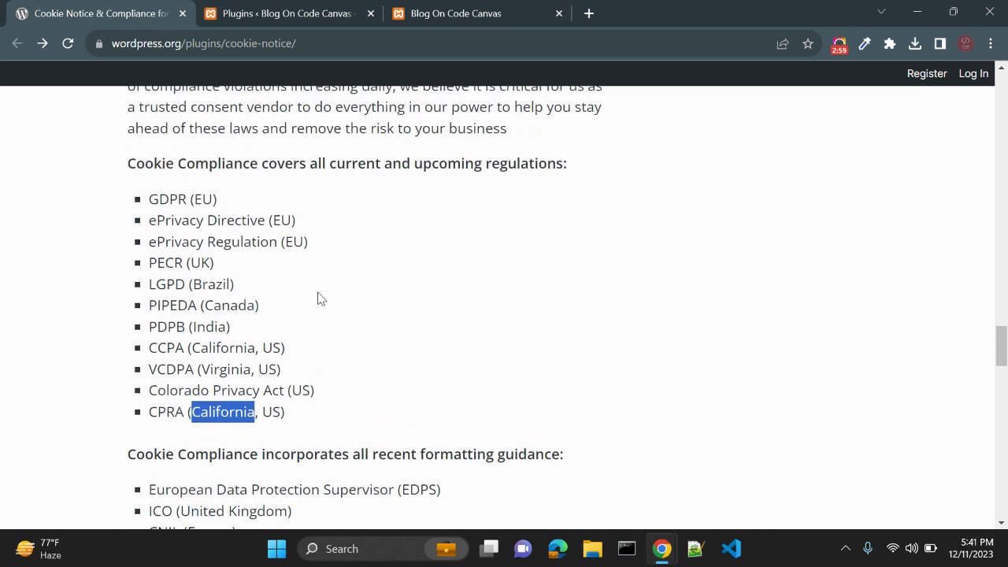
pyautogui.click(319, 292)
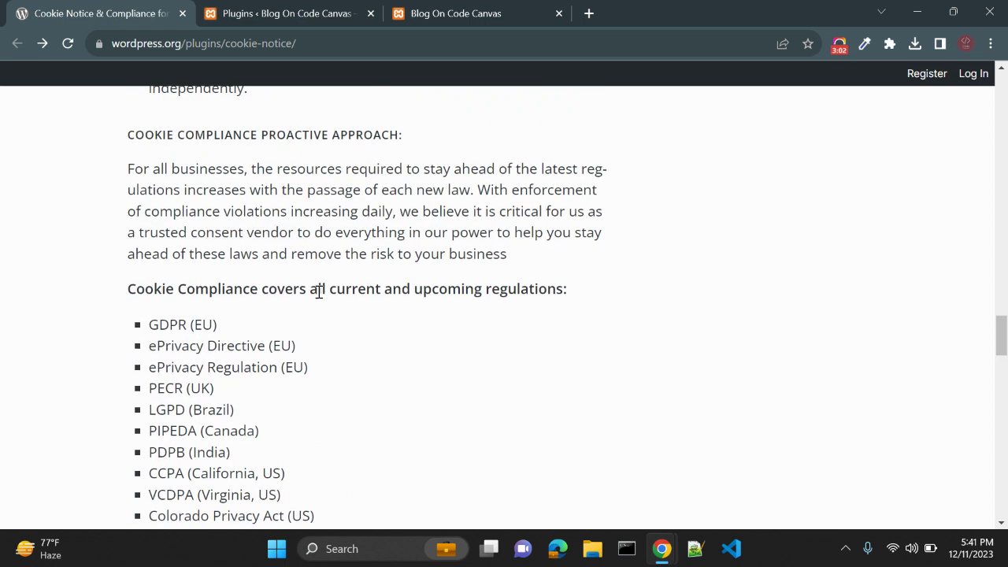
# Look over the formatting guidance authorities and the dark patterns section, and return to the beginning of the plugin page.
pyautogui.scroll(-4, 318, 292)
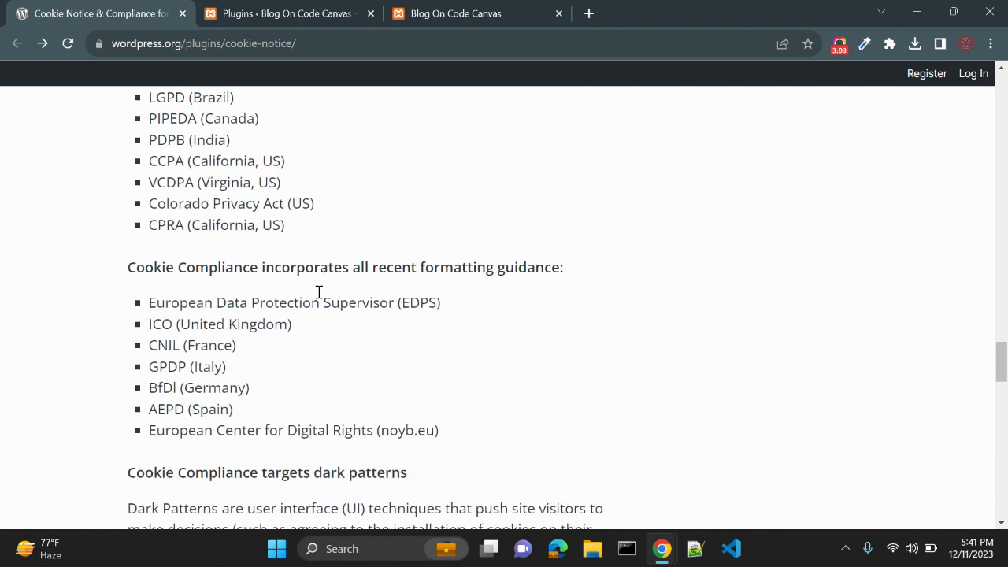
pyautogui.scroll(1, 319, 292)
pyautogui.scroll(2, 318, 292)
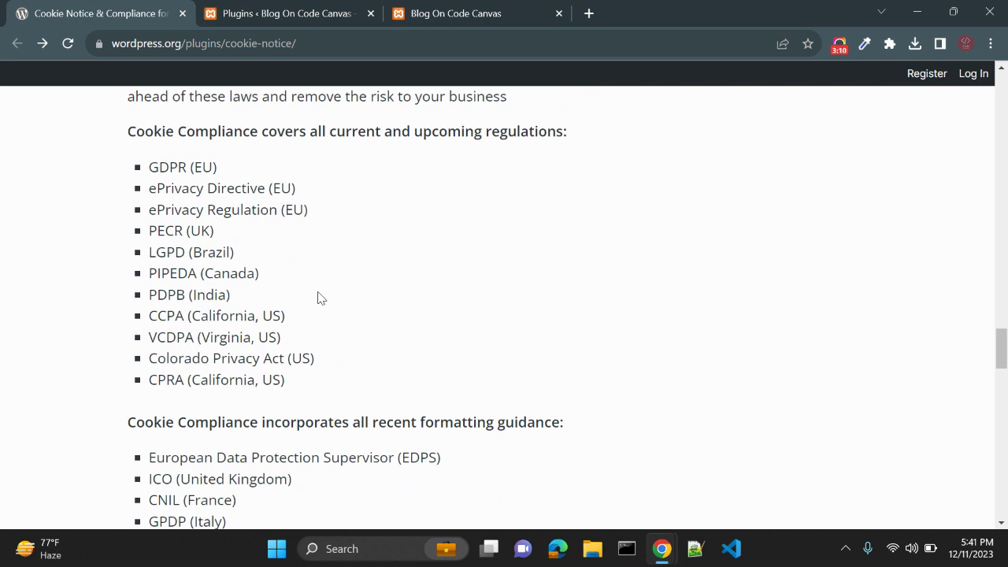
pyautogui.scroll(-3, 373, 337)
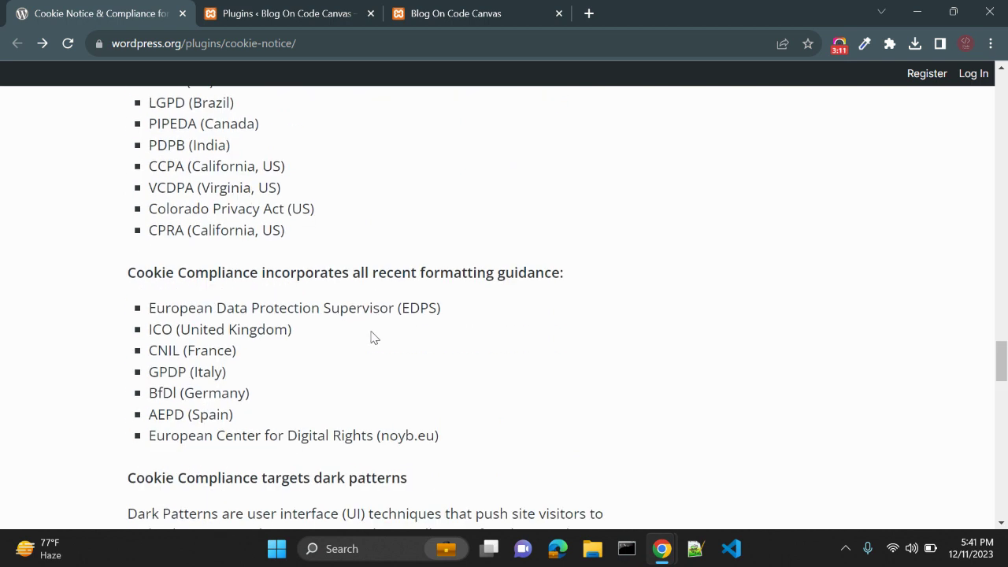
pyautogui.scroll(-10, 373, 337)
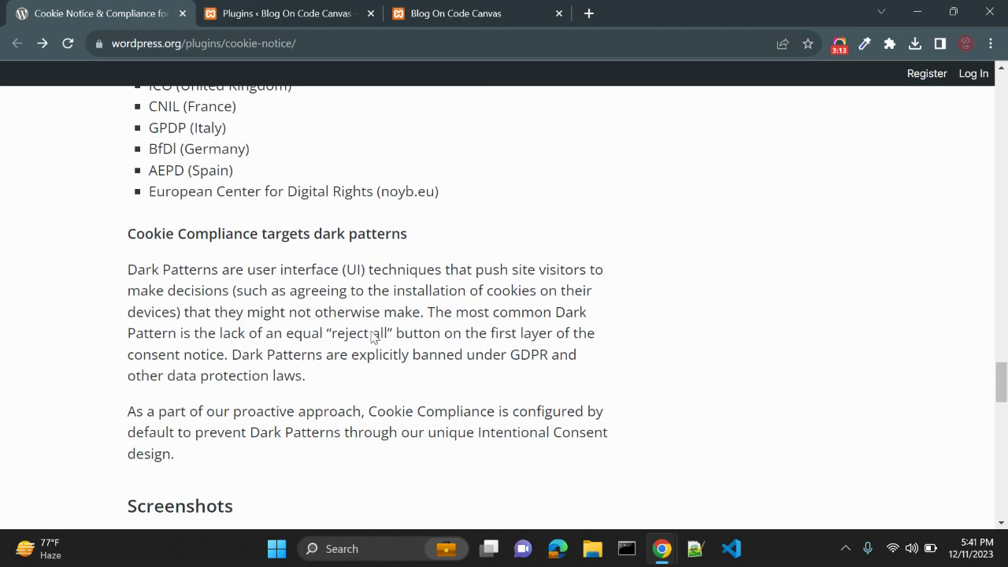
pyautogui.scroll(15, 370, 338)
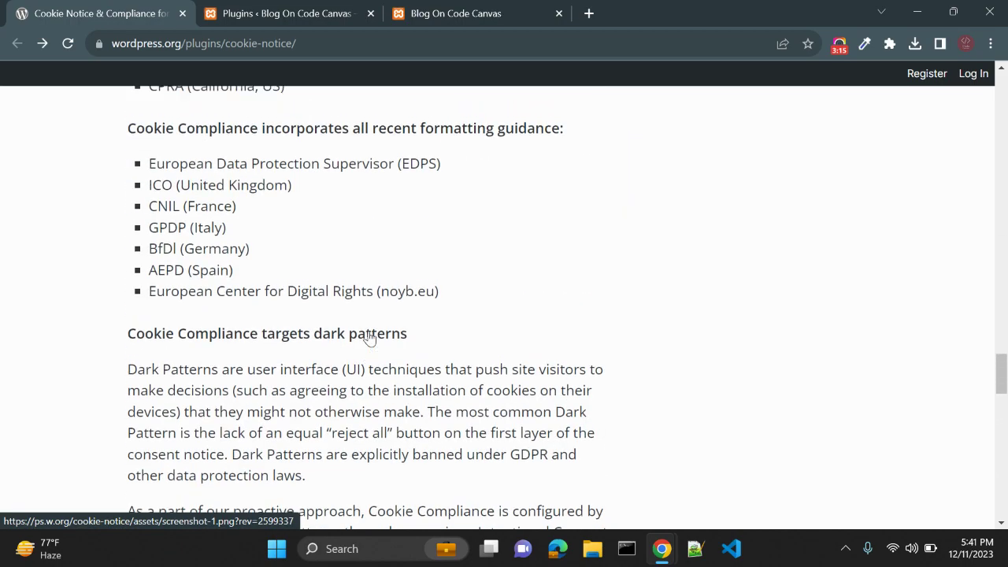
pyautogui.scroll(15, 370, 338)
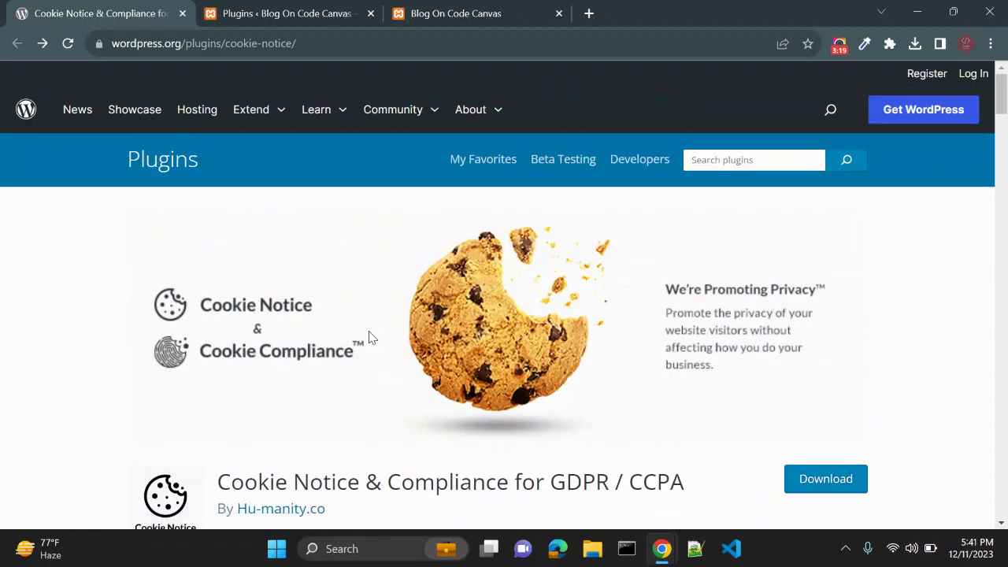
# Switch to the WordPress admin's installed plugins and activate Cookie Notice & Compliance for GDPR / CCPA.
pyautogui.click(240, 19)
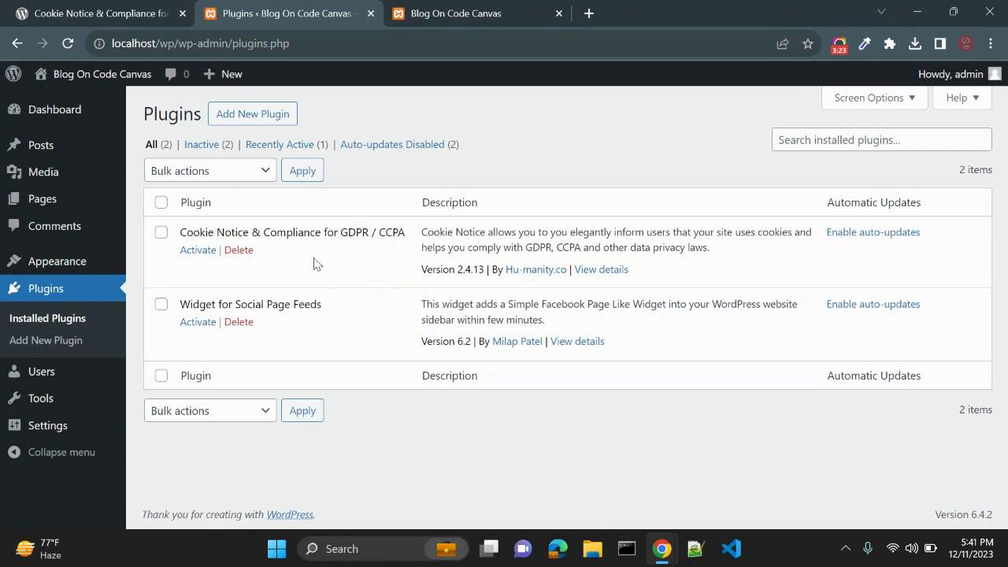
pyautogui.click(193, 255)
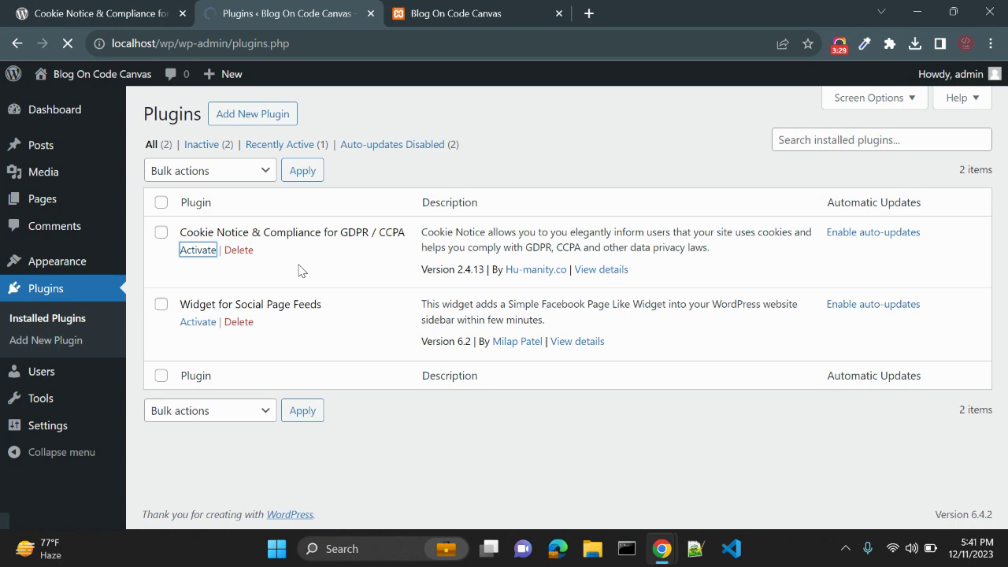
pyautogui.moveTo(47, 466)
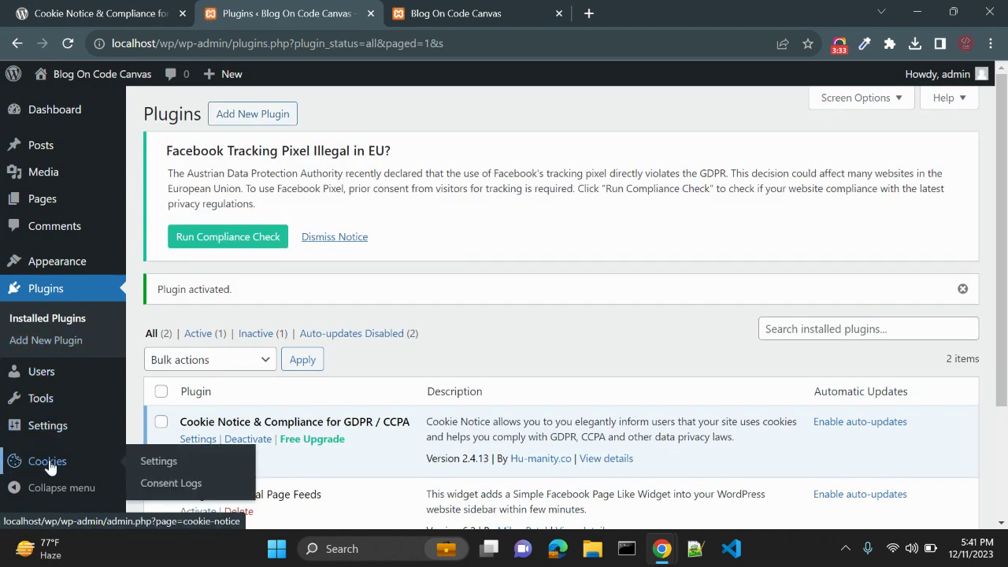
# Dismiss the Facebook Tracking Pixel notice and open the settings of the Cookie Notice & Compliance plugin.
pyautogui.moveTo(185, 173); pyautogui.dragTo(352, 164)
pyautogui.click(352, 164)
pyautogui.click(340, 238)
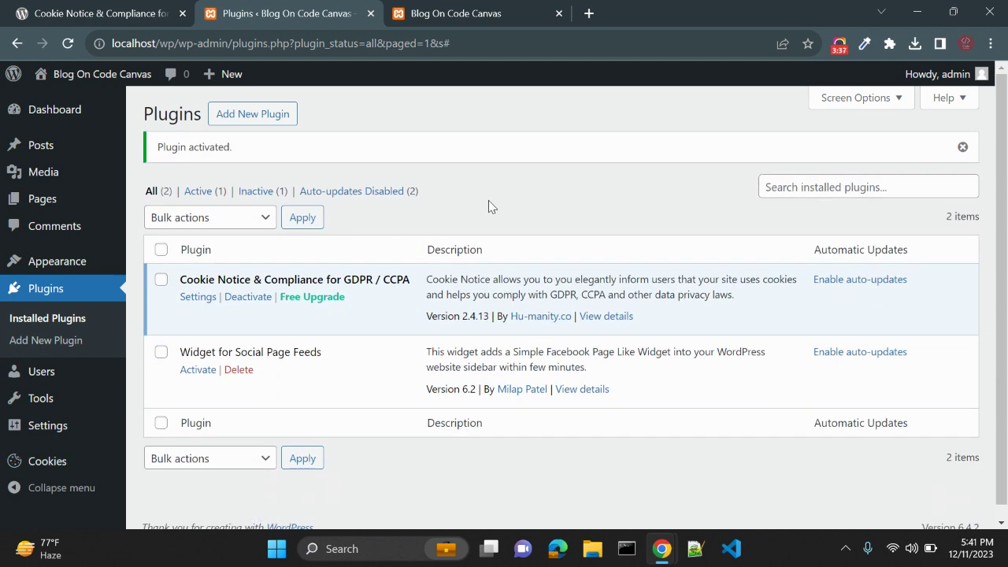
pyautogui.click(207, 299)
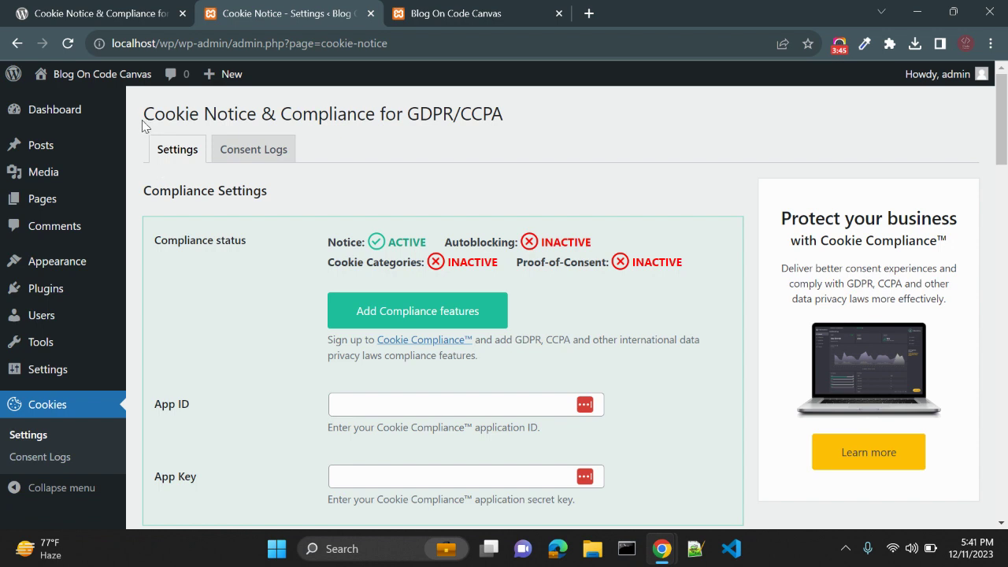
# Examine the plugin settings page's title, the Compliance Settings heading and the Compliance status label.
pyautogui.moveTo(147, 113); pyautogui.dragTo(503, 110)
pyautogui.click(491, 119)
pyautogui.doubleClick(245, 190)
pyautogui.click(195, 191)
pyautogui.moveTo(160, 243); pyautogui.dragTo(229, 254)
pyautogui.click(241, 276)
# Check the compliance status of Notice, Autoblocking, Cookie Categories and Proof-of-Consent.
pyautogui.moveTo(326, 241); pyautogui.dragTo(368, 255)
pyautogui.click(422, 248)
pyautogui.doubleClick(456, 242)
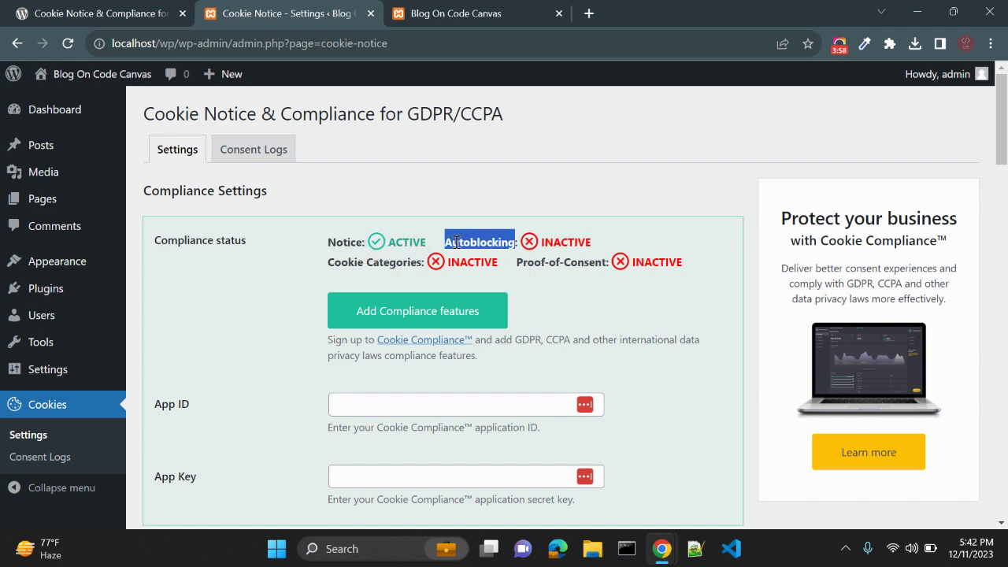
pyautogui.doubleClick(377, 264)
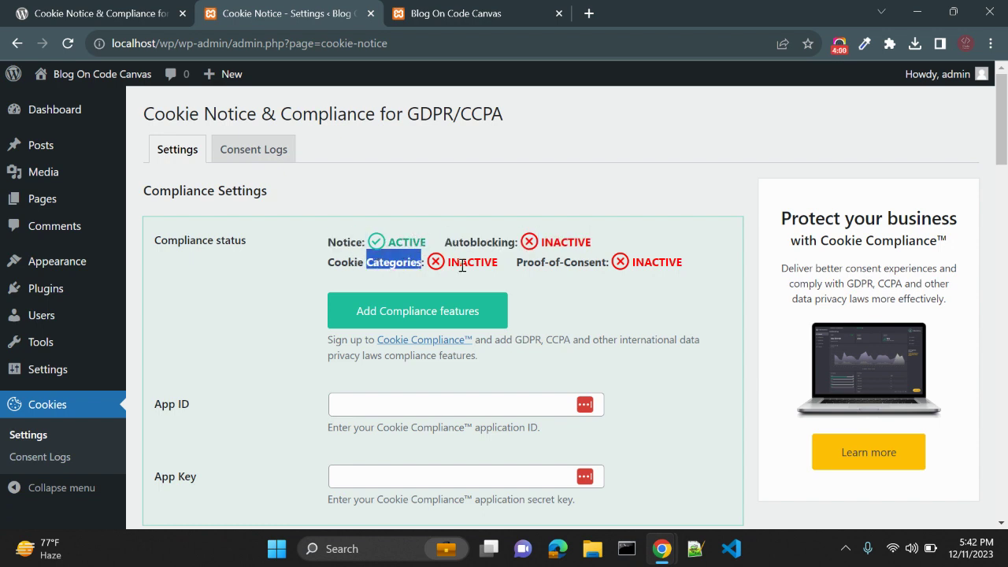
pyautogui.click(577, 264)
pyautogui.moveTo(703, 277); pyautogui.dragTo(447, 244)
pyautogui.click(212, 296)
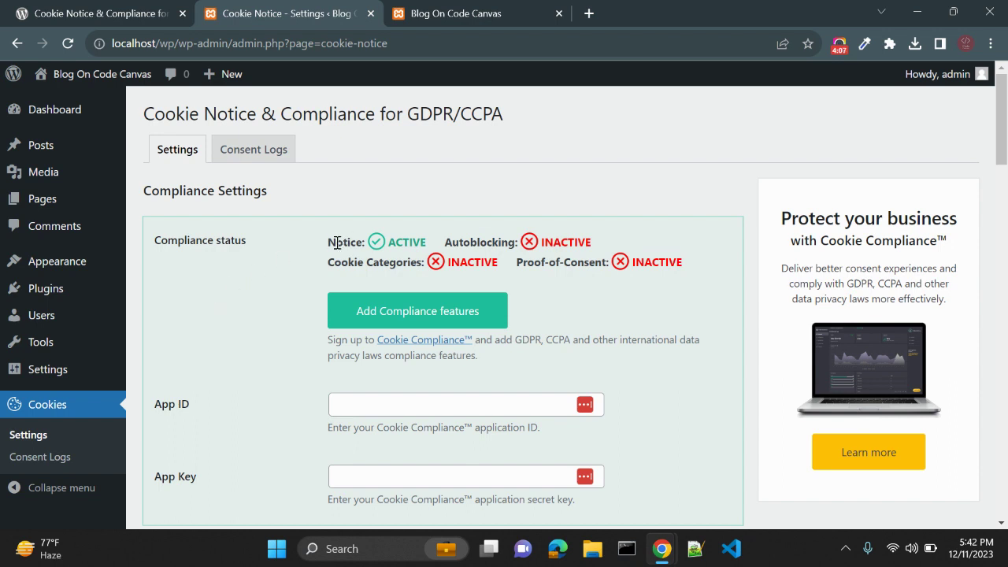
pyautogui.moveTo(329, 244); pyautogui.dragTo(366, 244)
pyautogui.click(265, 303)
pyautogui.scroll(-1, 265, 303)
pyautogui.scroll(1, 265, 303)
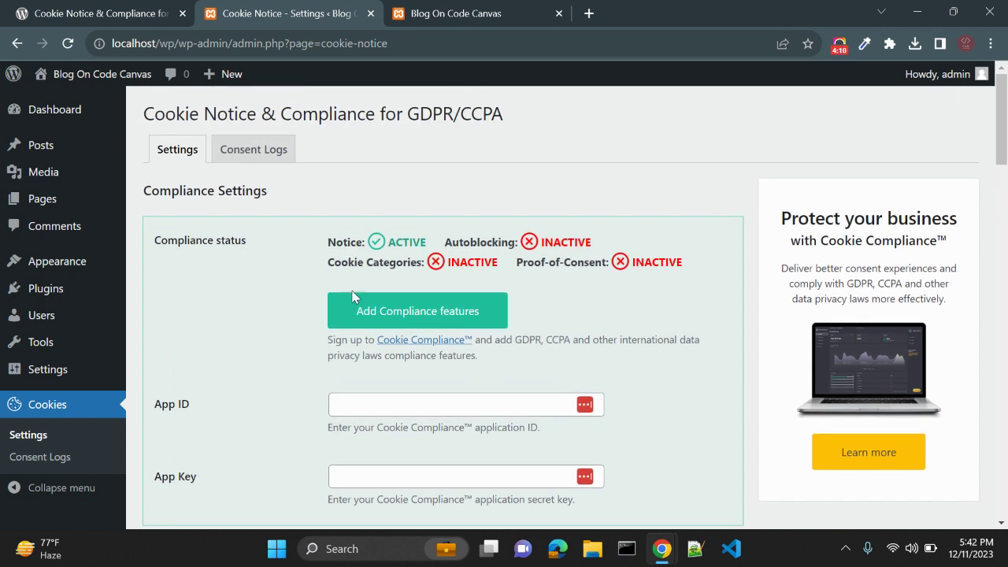
# Start adding compliance features to run the site's compliance check, and review the result of each check.
pyautogui.click(407, 318)
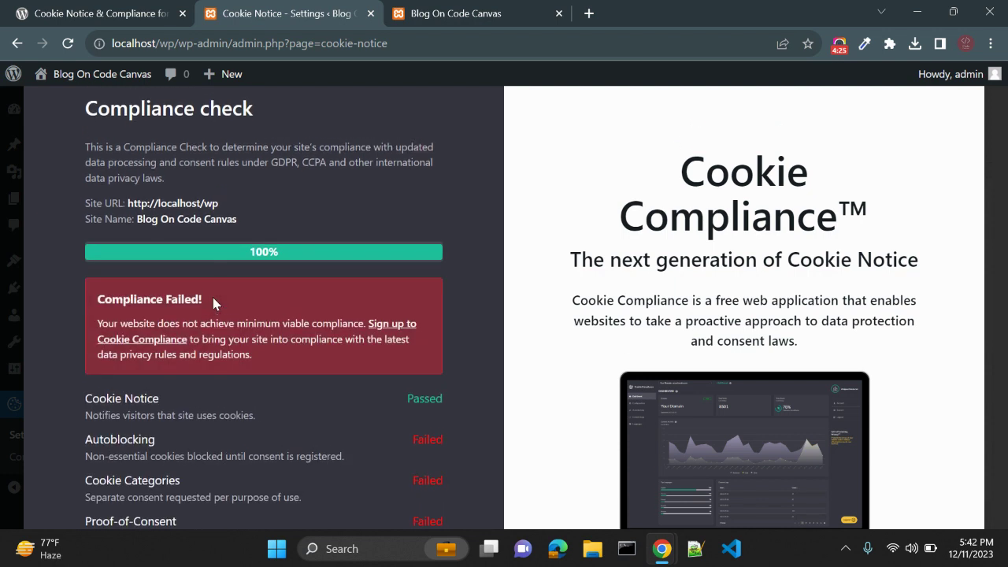
pyautogui.scroll(2, 213, 297)
pyautogui.scroll(-4, 215, 300)
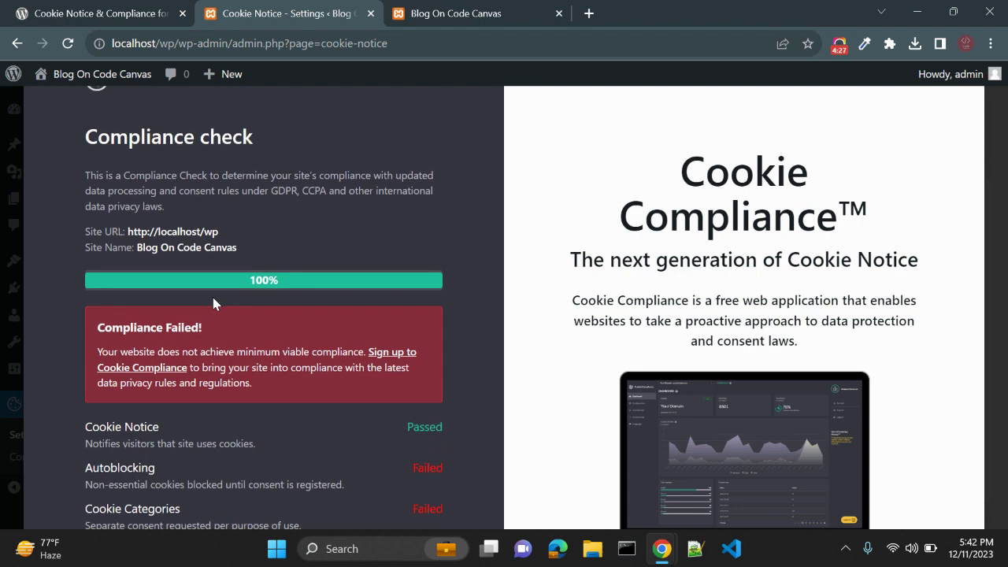
# Review the compliance check's site details, failure summary, and the Autoblocking, Cookie Categories and Proof-of-Consent results.
pyautogui.scroll(4, 209, 283)
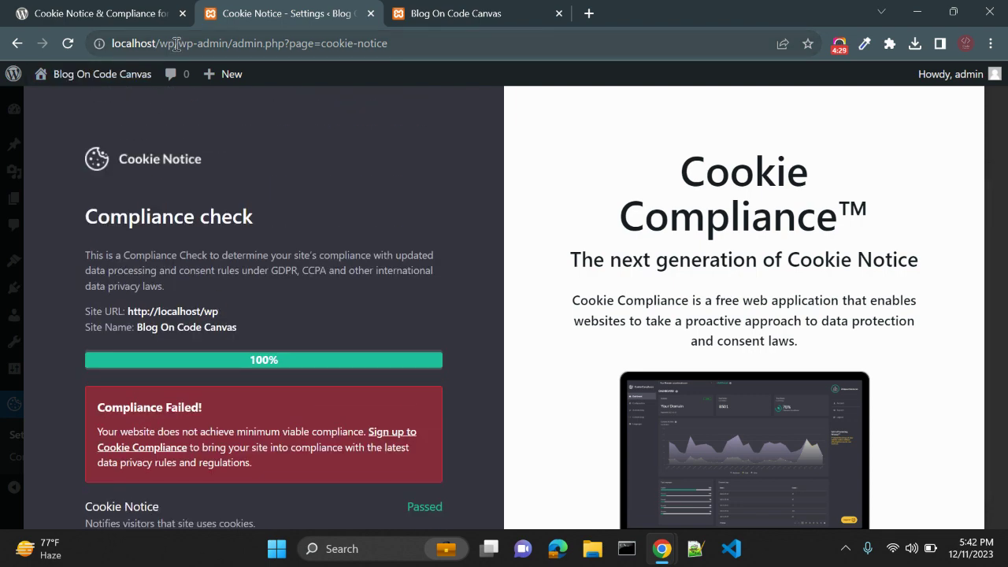
pyautogui.scroll(-1, 249, 315)
pyautogui.scroll(-4, 248, 306)
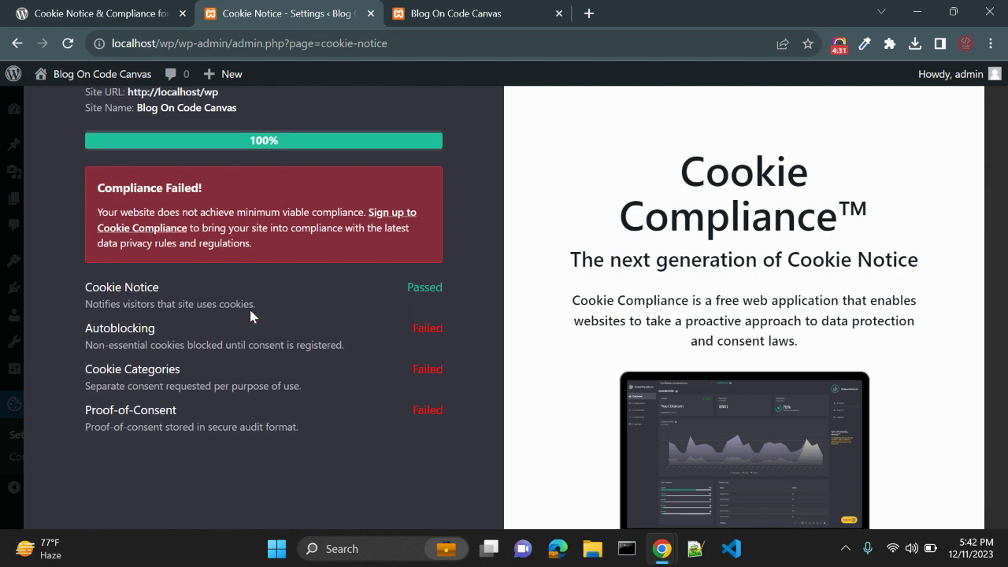
pyautogui.doubleClick(137, 323)
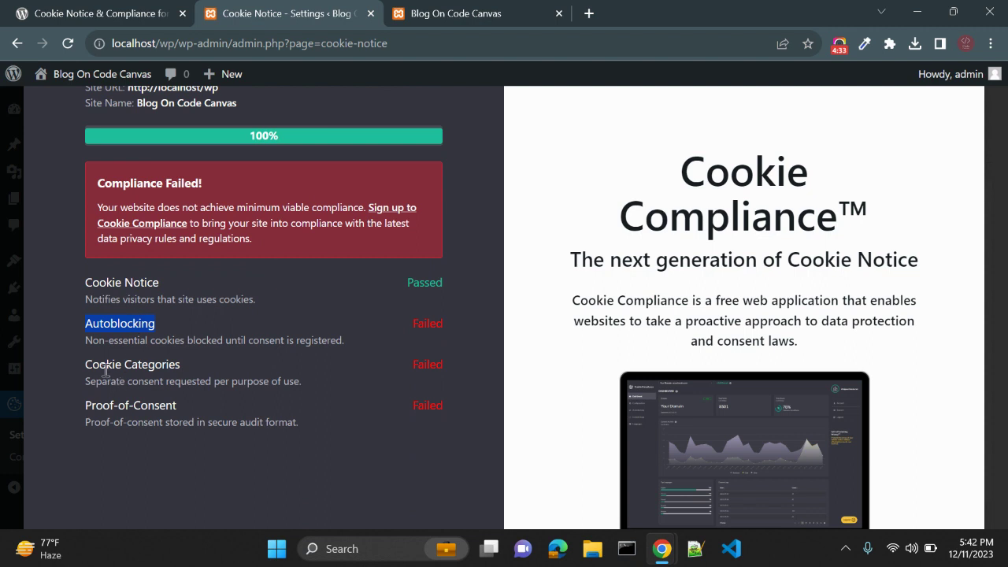
pyautogui.click(182, 435)
pyautogui.moveTo(87, 331); pyautogui.dragTo(310, 428)
pyautogui.scroll(3, 310, 427)
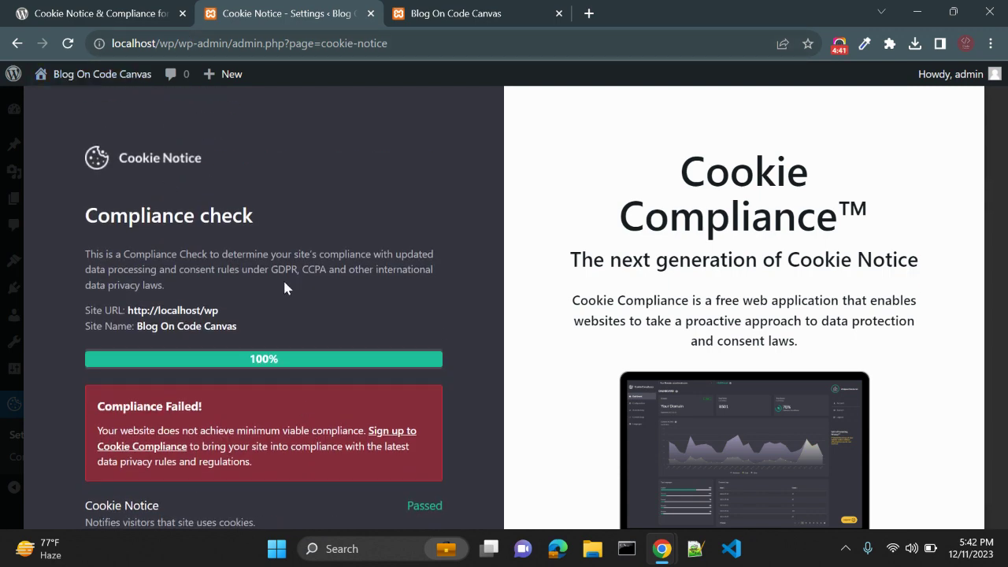
pyautogui.scroll(-2, 284, 288)
pyautogui.scroll(2, 284, 288)
# Leave the compliance check and reopen the Cookie Notice & Compliance plugin's settings at the App ID and App Key fields.
pyautogui.click(17, 43)
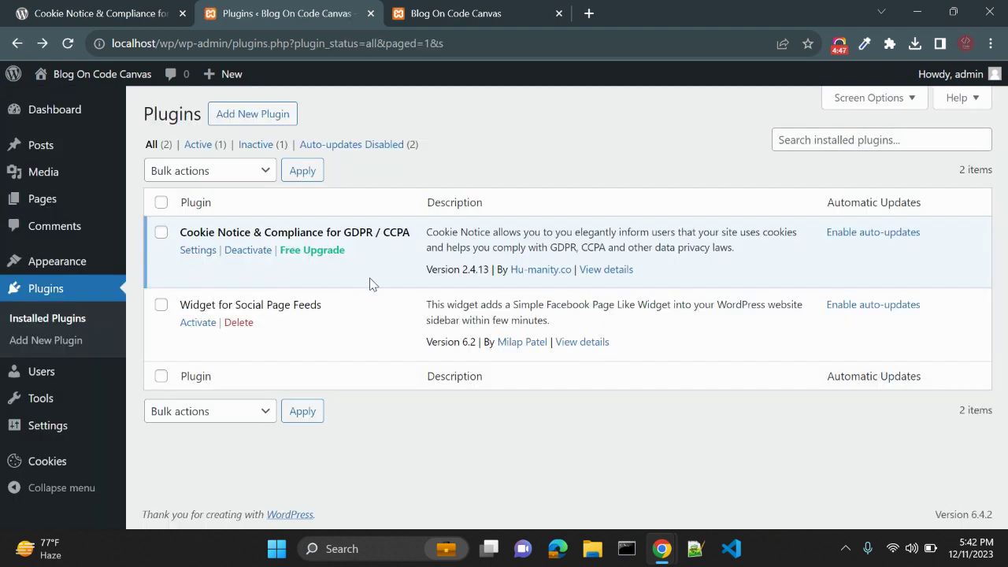
pyautogui.click(203, 252)
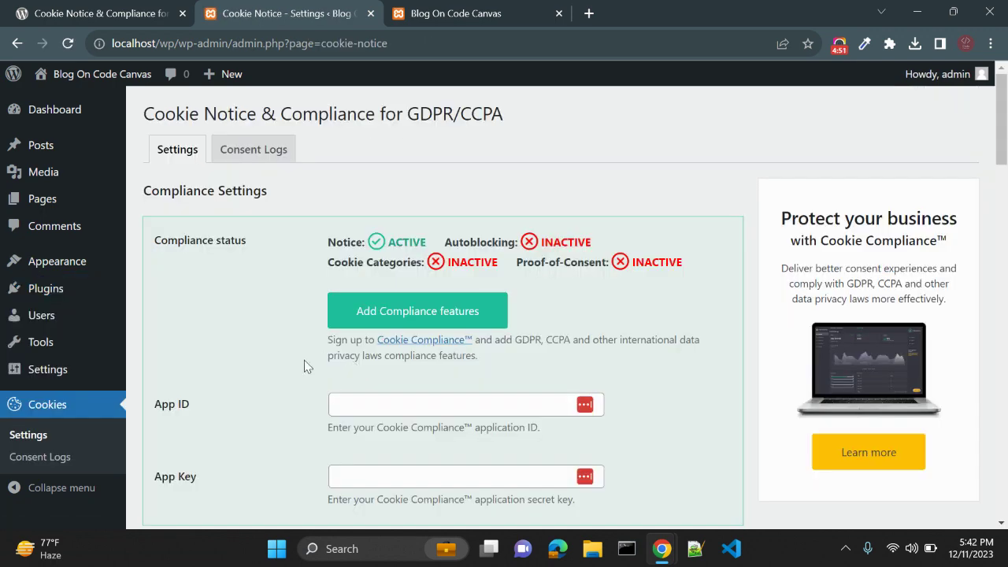
pyautogui.scroll(-3, 234, 326)
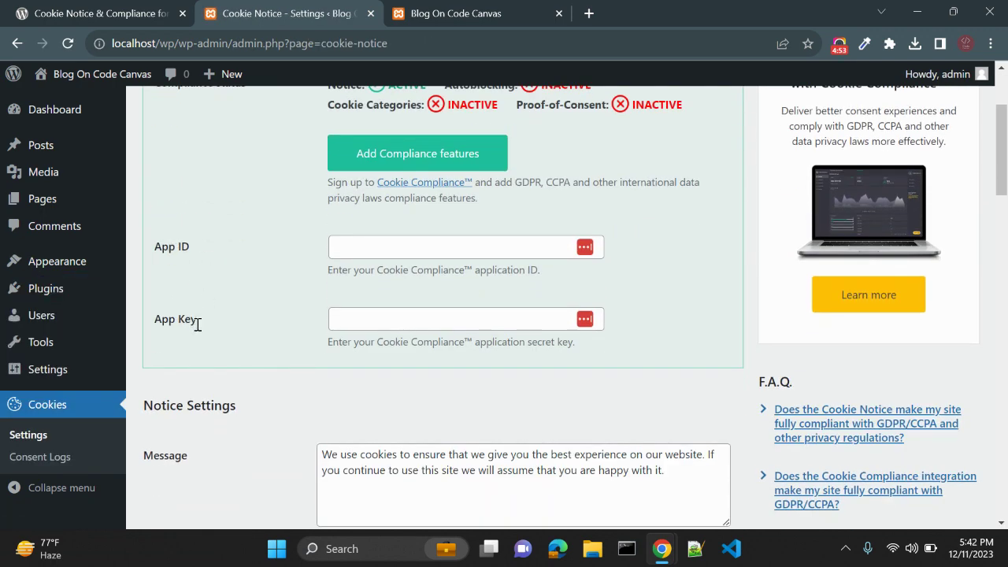
pyautogui.scroll(1, 220, 350)
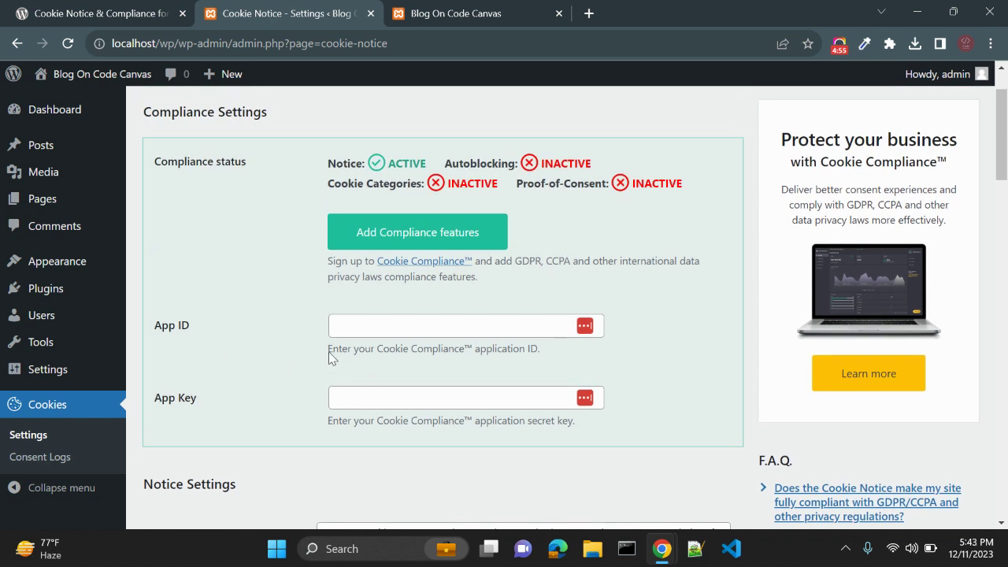
# Open the Cookie Compliance sign-up website, dismiss its consent banner, and return to the plugin settings.
pyautogui.click(406, 269)
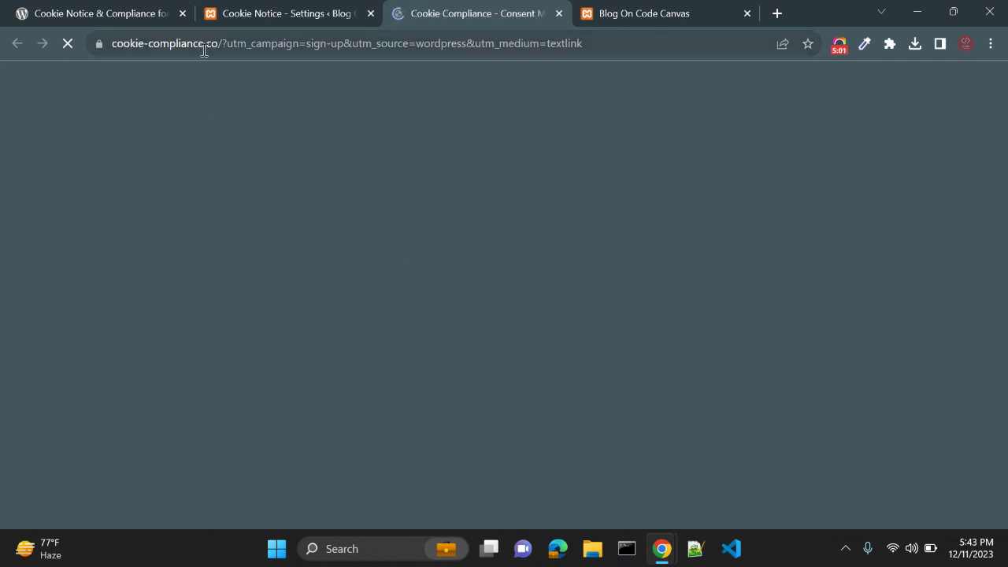
pyautogui.click(260, 15)
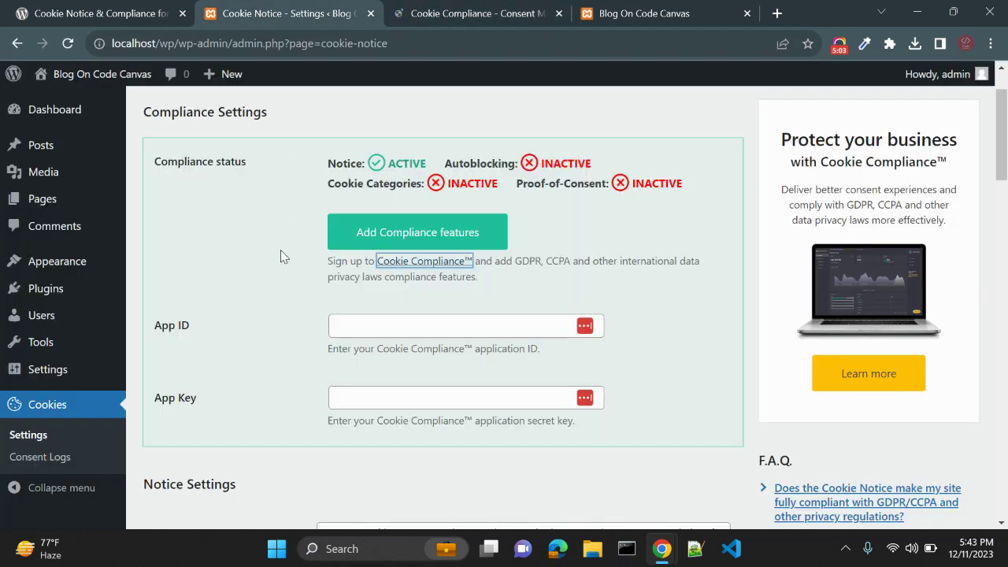
pyautogui.click(405, 12)
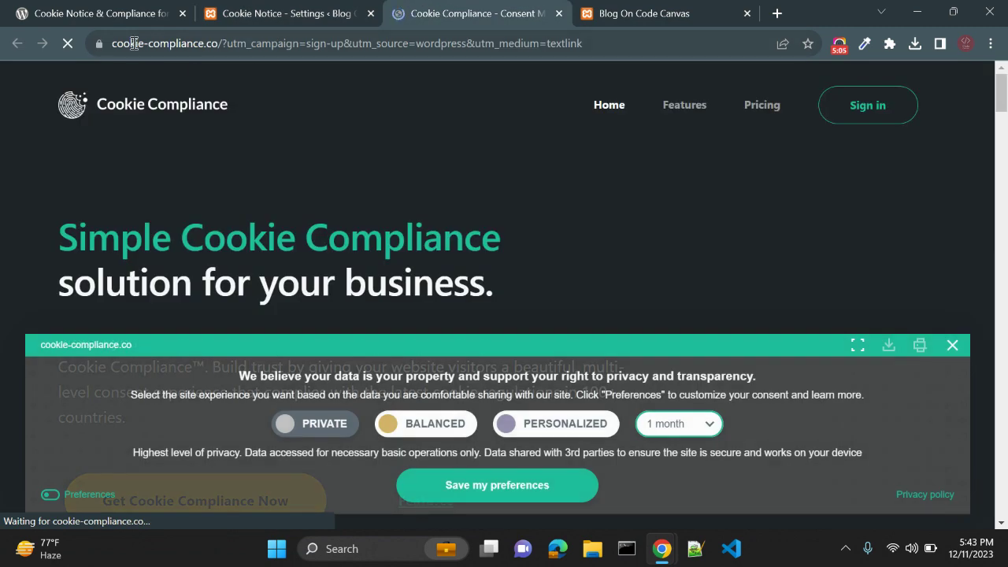
pyautogui.click(952, 345)
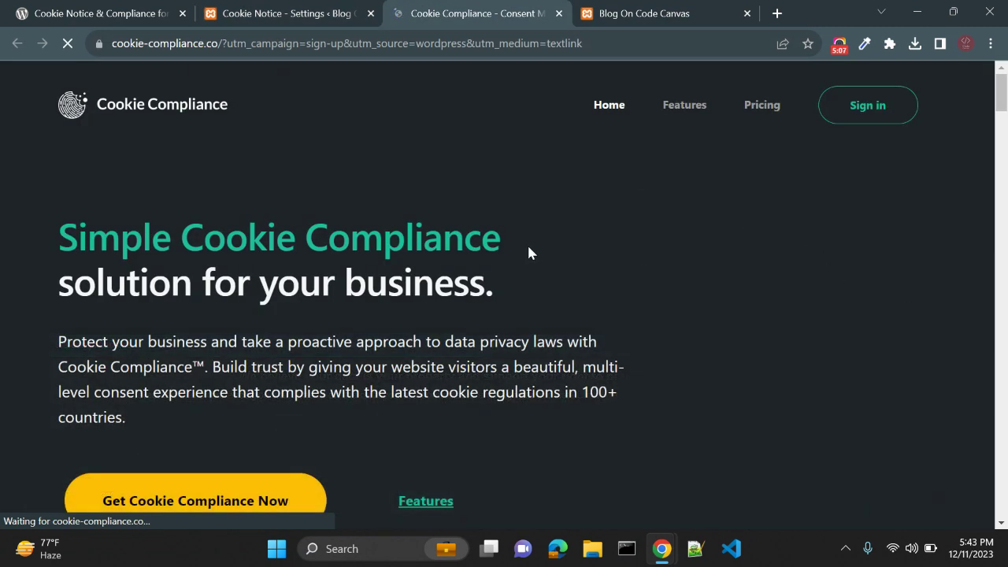
pyautogui.click(280, 13)
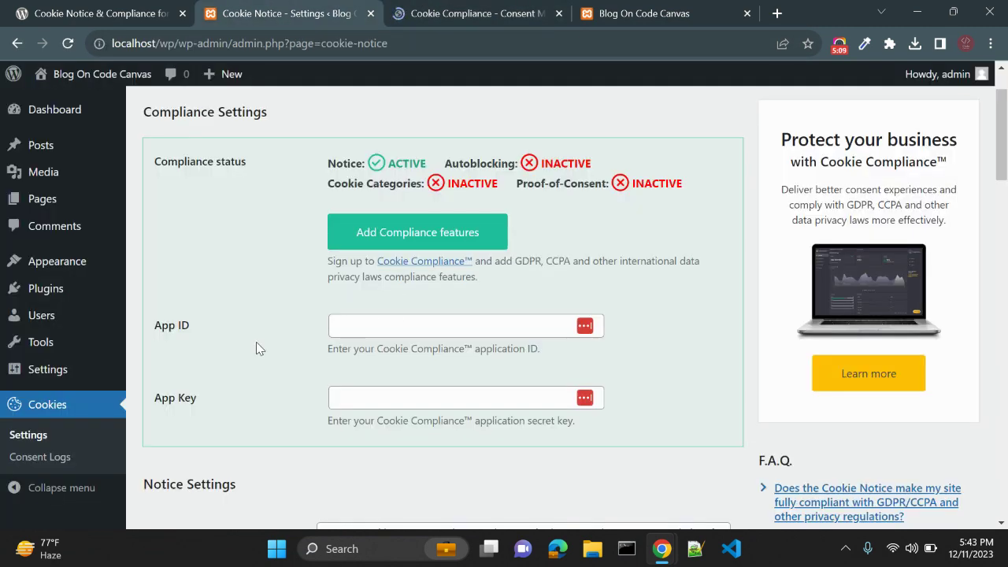
# Examine the App ID and App Key fields in Compliance Settings alongside the Cookie Compliance website.
pyautogui.moveTo(193, 326); pyautogui.dragTo(156, 321)
pyautogui.click(175, 346)
pyautogui.moveTo(157, 390); pyautogui.dragTo(208, 405)
pyautogui.click(208, 406)
pyautogui.click(418, 17)
pyautogui.click(331, 16)
pyautogui.scroll(1, 270, 277)
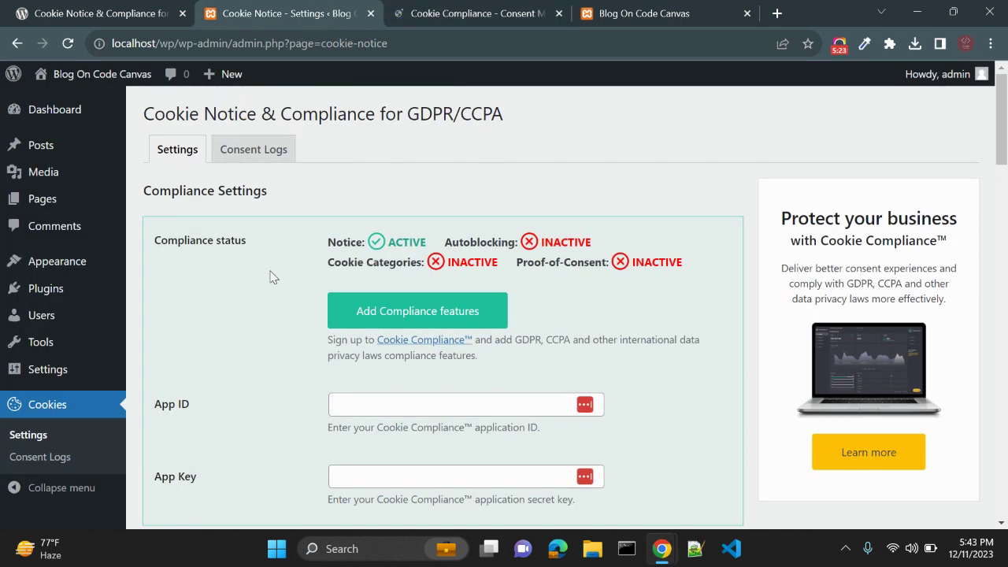
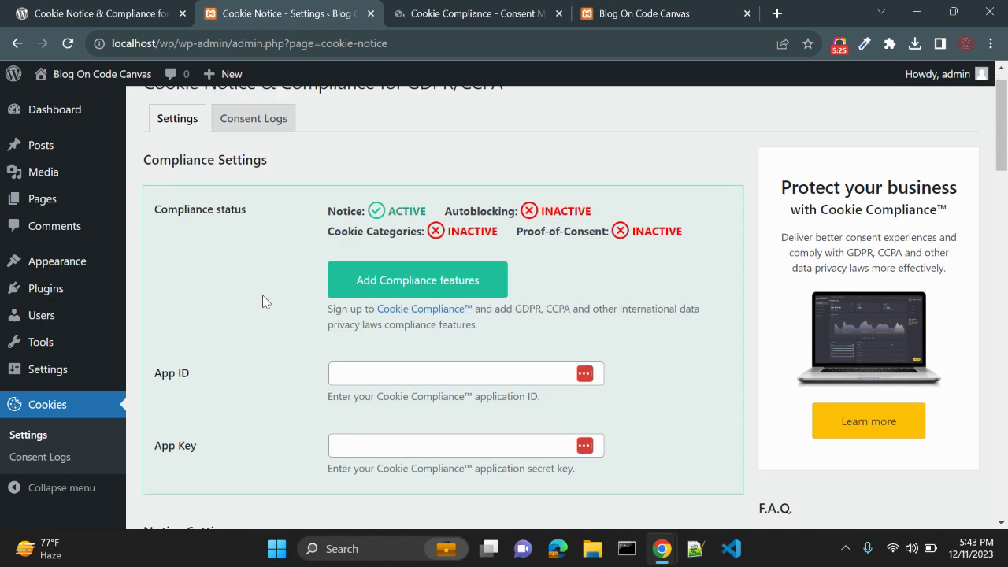
# Examine the Notice Settings section and read the default cookie notice text in its Message field.
pyautogui.scroll(-1, 265, 301)
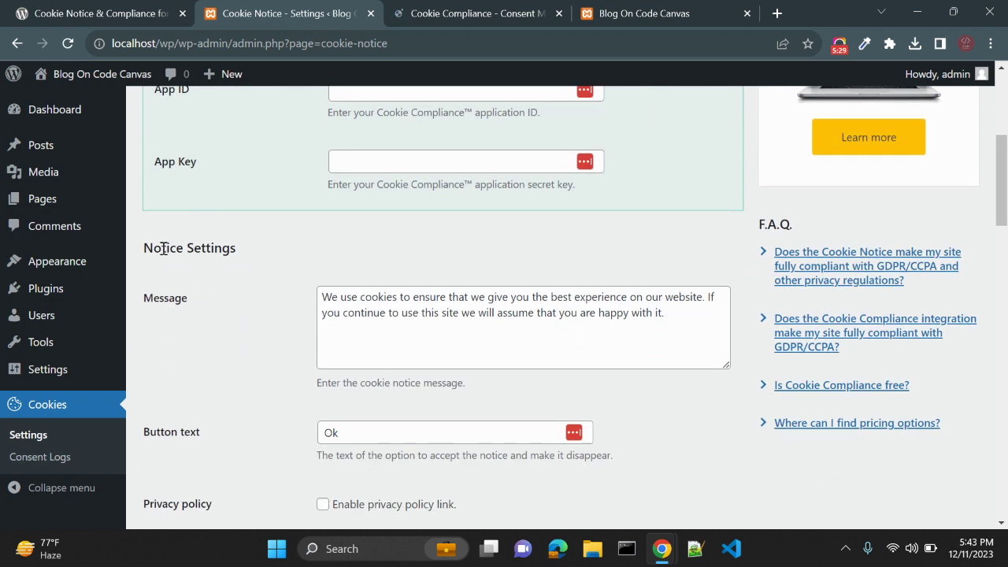
pyautogui.moveTo(146, 244); pyautogui.dragTo(229, 248)
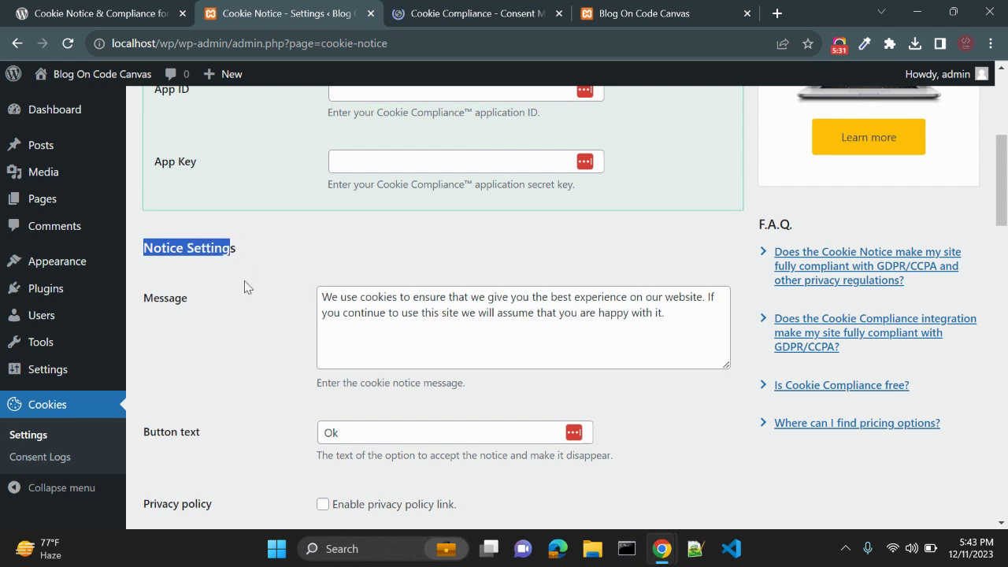
pyautogui.moveTo(197, 299); pyautogui.dragTo(141, 314)
pyautogui.click(229, 360)
pyautogui.moveTo(320, 297); pyautogui.dragTo(677, 315)
pyautogui.click(248, 333)
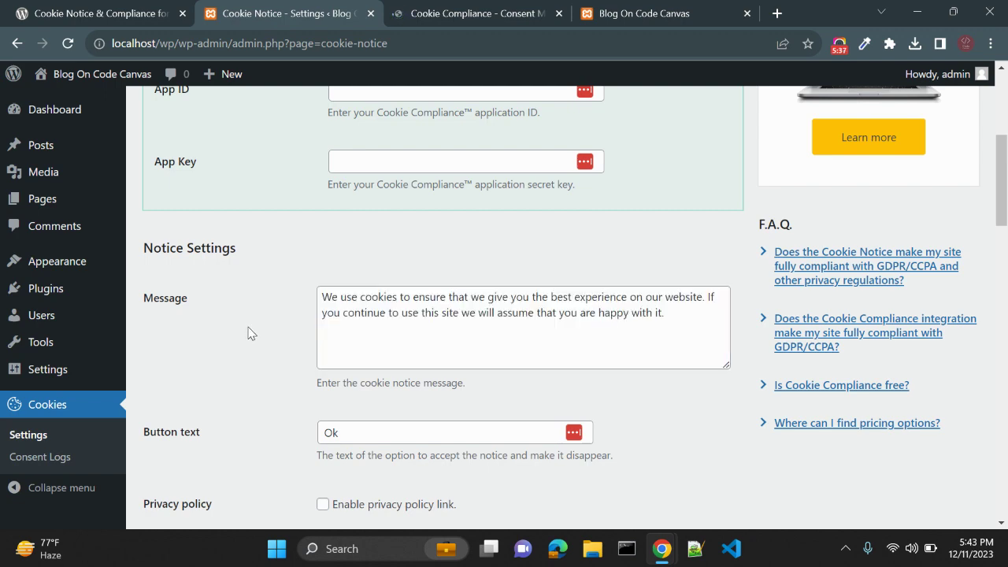
pyautogui.scroll(4, 288, 297)
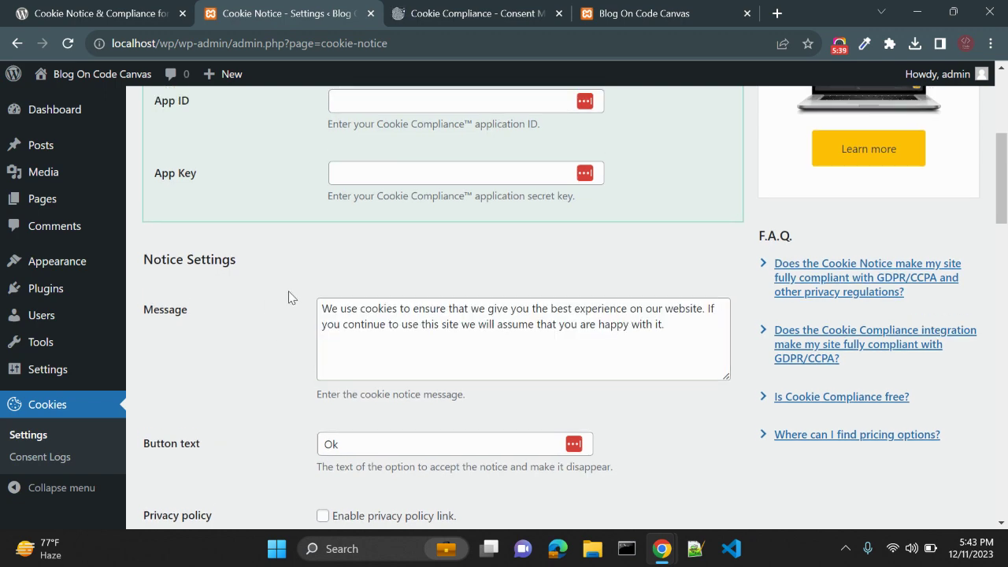
pyautogui.scroll(-4, 288, 297)
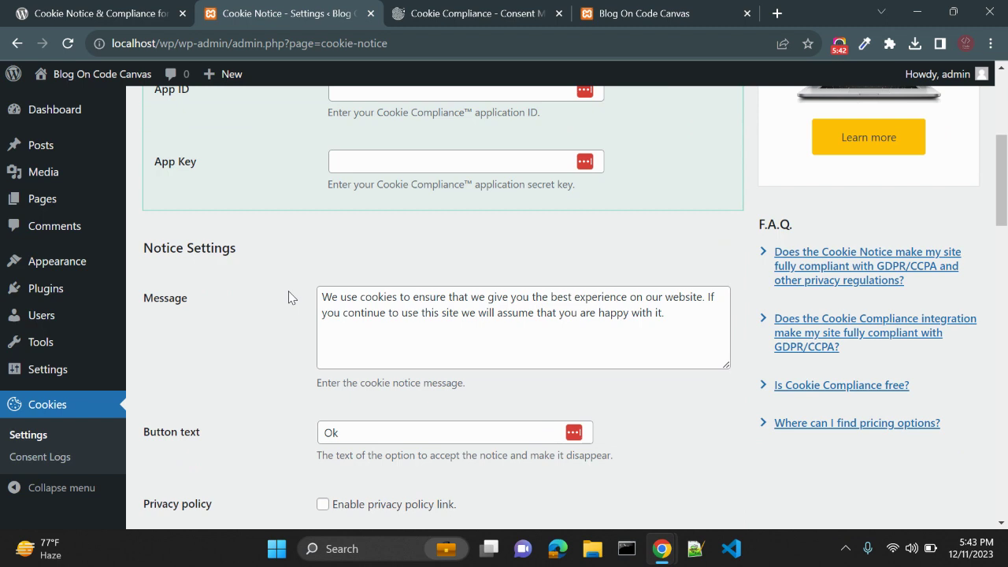
pyautogui.click(669, 317)
pyautogui.moveTo(669, 316); pyautogui.dragTo(295, 302)
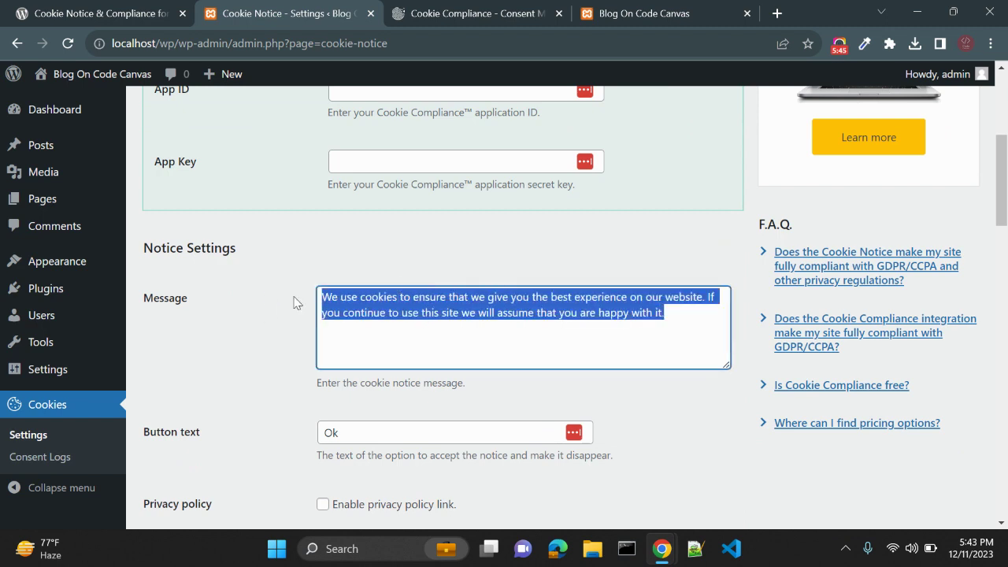
pyautogui.click(234, 310)
pyautogui.moveTo(685, 331); pyautogui.dragTo(298, 302)
pyautogui.click(371, 315)
# Go through the remaining notice options down to Colors and Button class, and save the plugin settings.
pyautogui.scroll(-1, 254, 334)
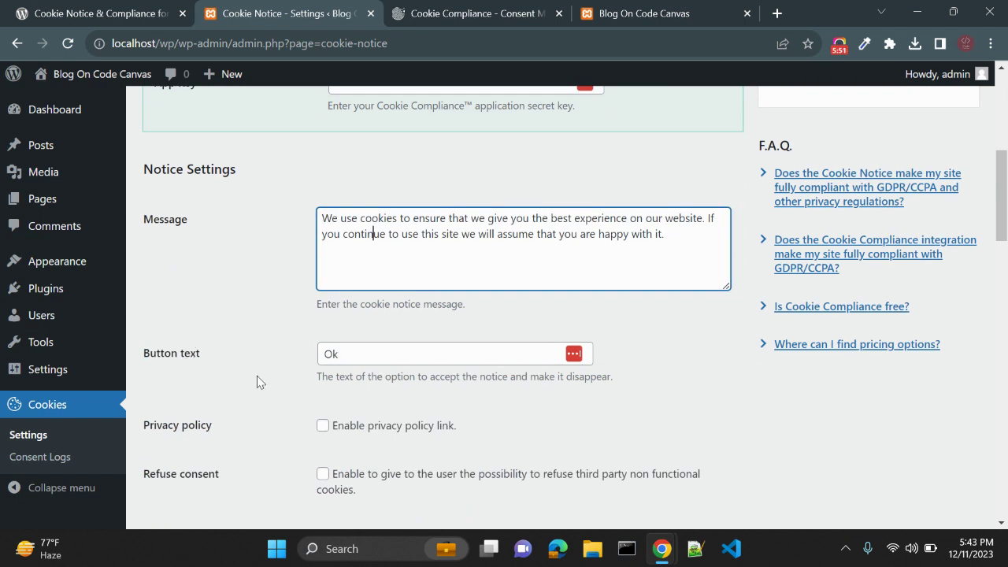
pyautogui.scroll(-1, 276, 376)
pyautogui.scroll(-5, 286, 314)
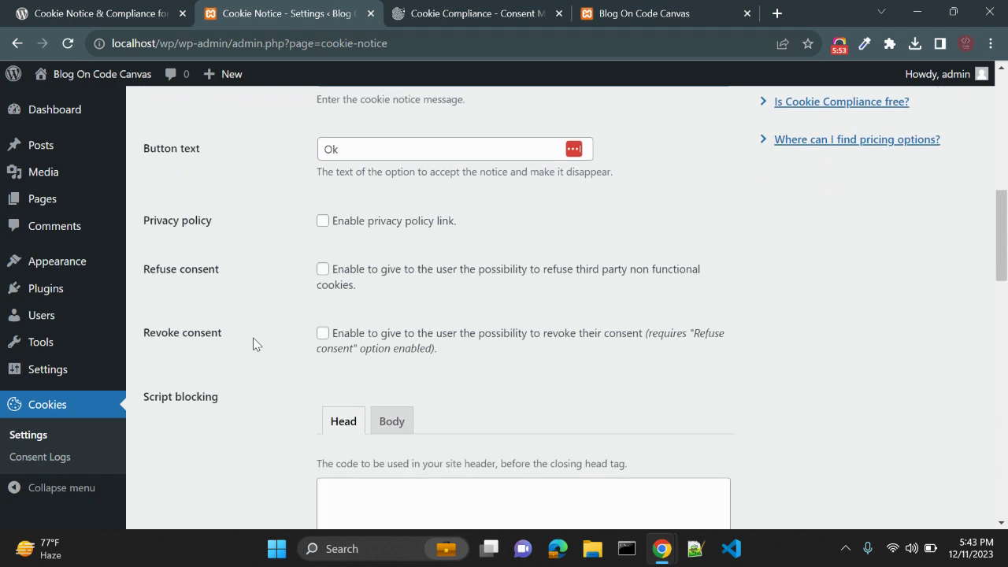
pyautogui.scroll(-10, 285, 316)
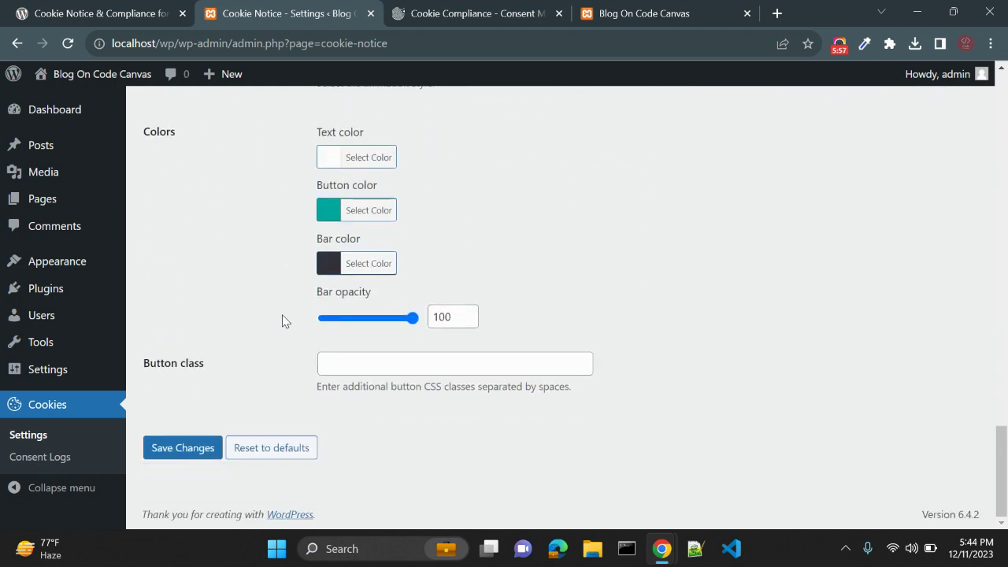
pyautogui.click(196, 446)
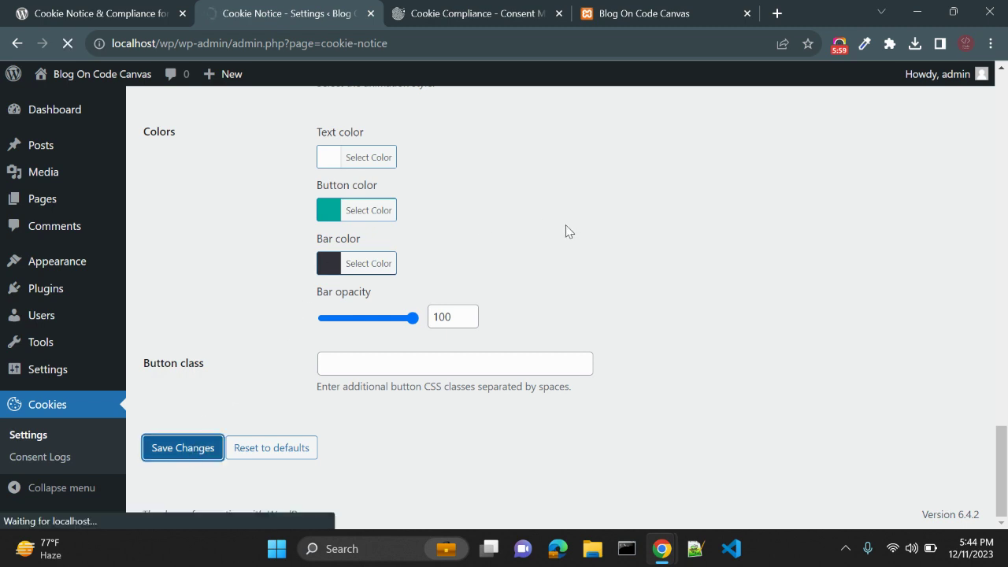
# Copy the blog's front-page address and open localhost/wp/ in a new incognito window.
pyautogui.click(632, 6)
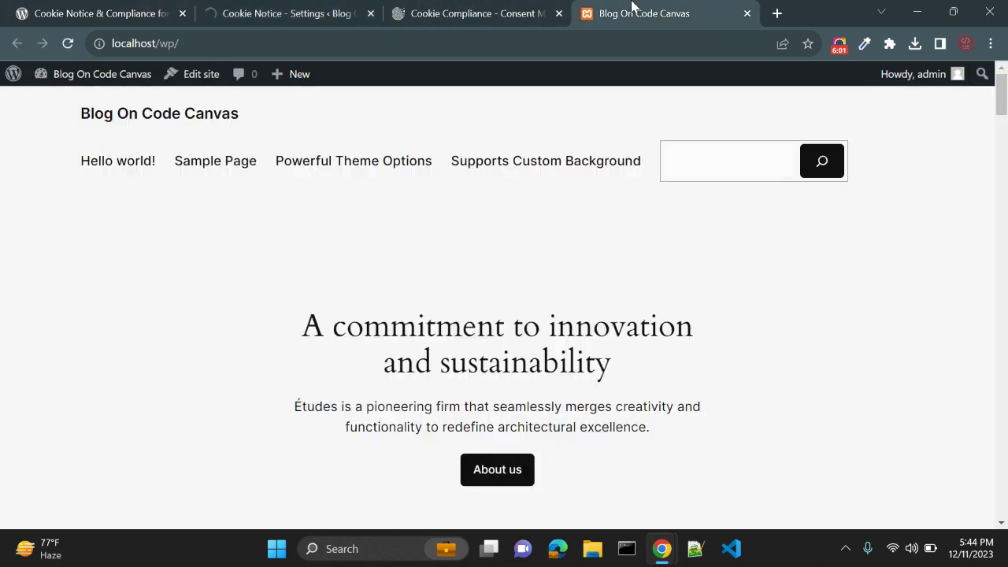
pyautogui.click(363, 39)
pyautogui.hotkey('ctrl', 'c')
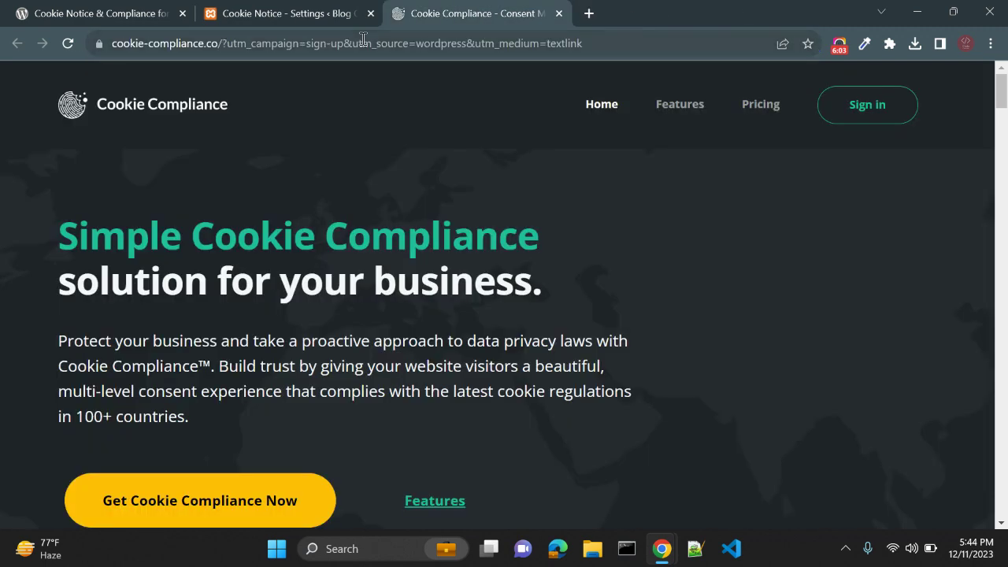
pyautogui.hotkey('ctrl', 'shift', 'n')
pyautogui.hotkey('ctrl', 'v')
pyautogui.press('Return')
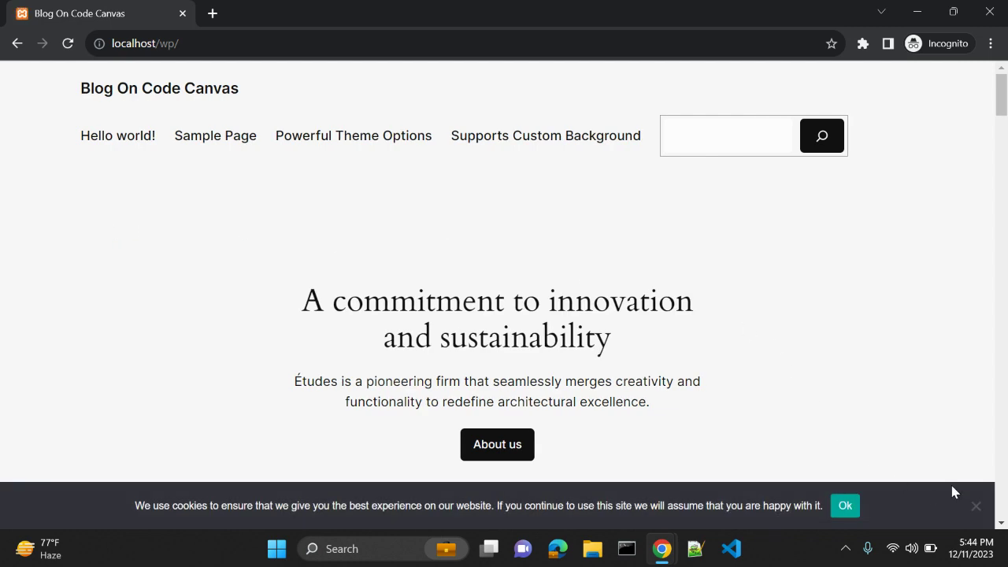
# Compare the cookie notice bar on the blog's front page with the Message text in the plugin's Notice Settings.
pyautogui.moveTo(219, 525); pyautogui.dragTo(331, 504)
pyautogui.click(275, 452)
pyautogui.moveTo(177, 517); pyautogui.dragTo(288, 504)
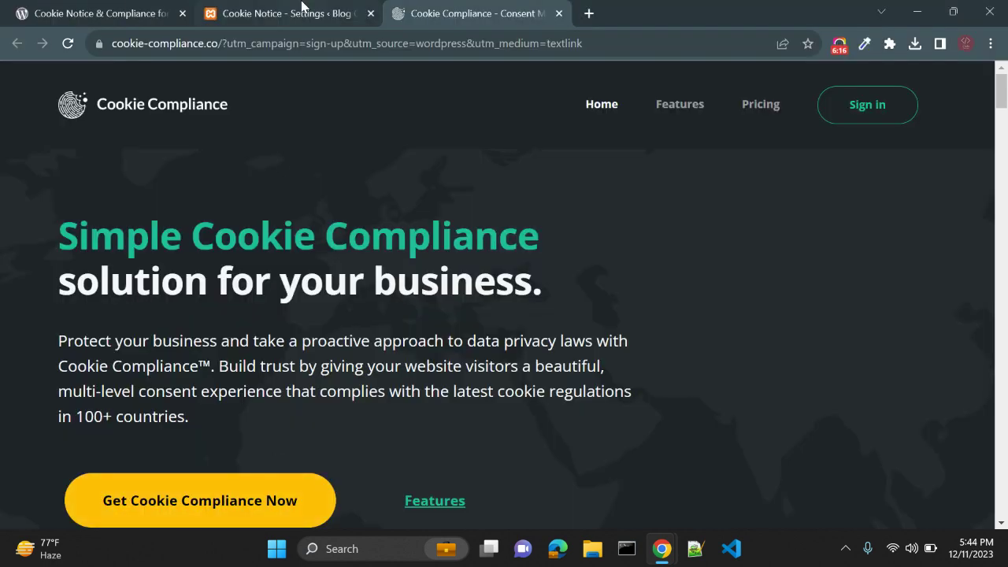
pyautogui.click(299, 12)
pyautogui.scroll(-5, 259, 371)
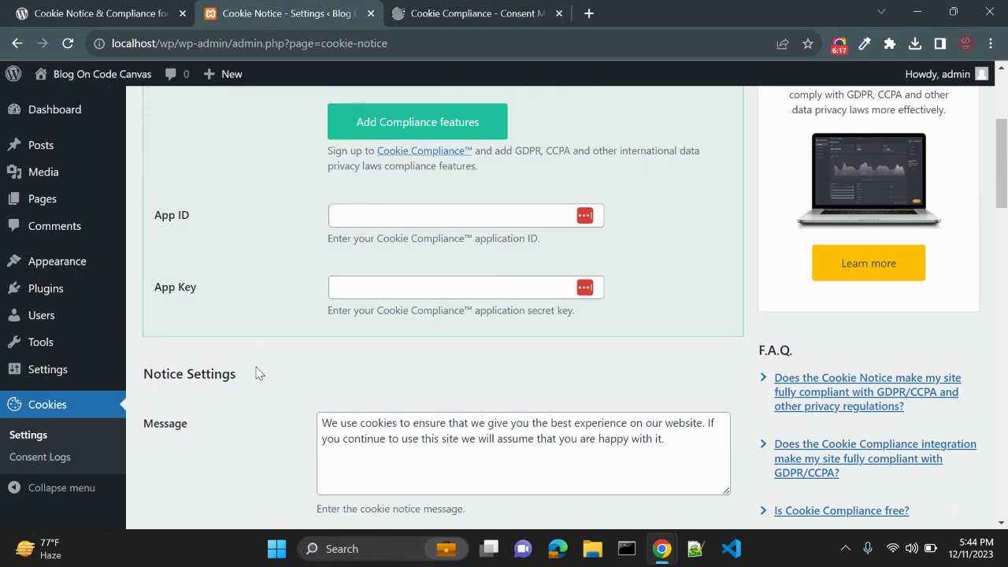
pyautogui.moveTo(330, 265); pyautogui.dragTo(484, 265)
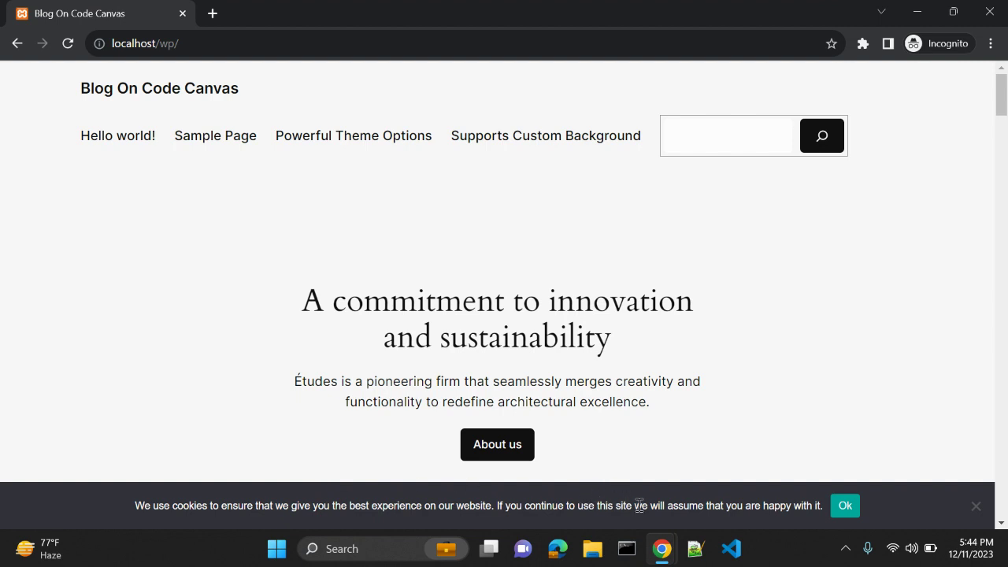
pyautogui.moveTo(639, 505); pyautogui.dragTo(781, 505)
pyautogui.click(751, 428)
pyautogui.hotkey('alt', 'Tab')
pyautogui.click(145, 372)
# Set the cookie notice's Button text to "Yeah" in Notice Settings.
pyautogui.scroll(-2, 211, 356)
pyautogui.scroll(5, 211, 347)
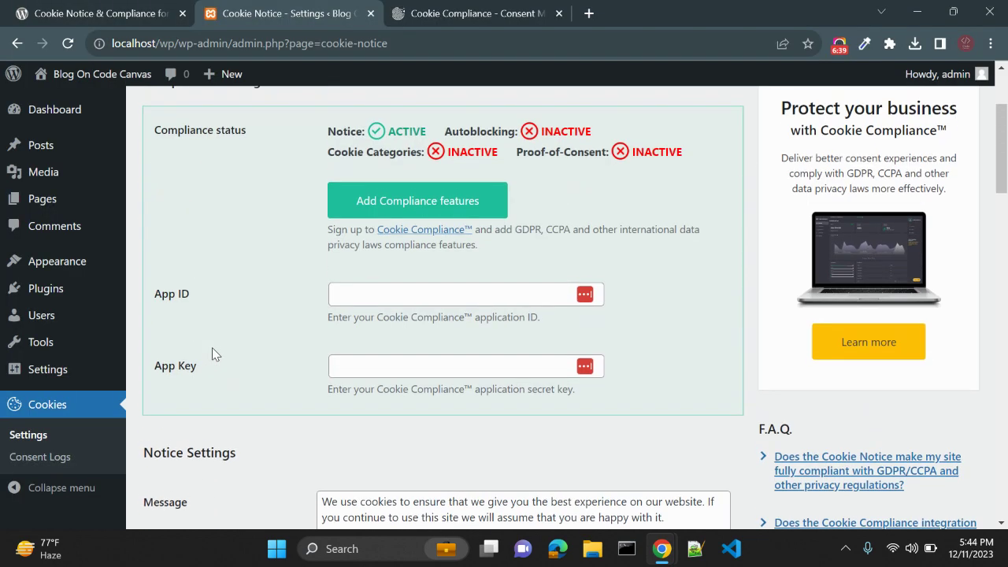
pyautogui.scroll(-5, 312, 322)
pyautogui.scroll(-2, 274, 314)
pyautogui.scroll(2, 274, 314)
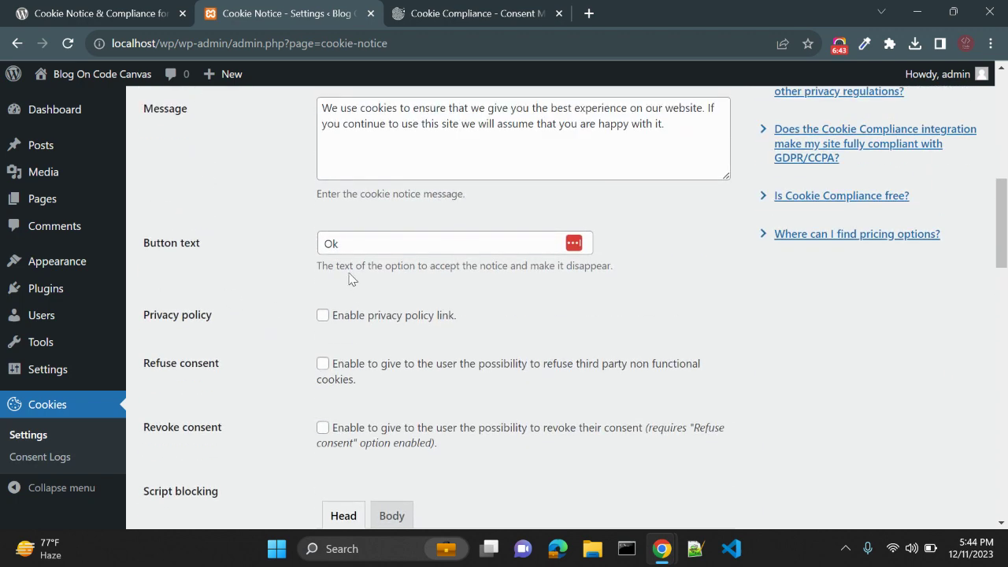
pyautogui.moveTo(339, 244); pyautogui.dragTo(301, 256)
pyautogui.write('Yeah')
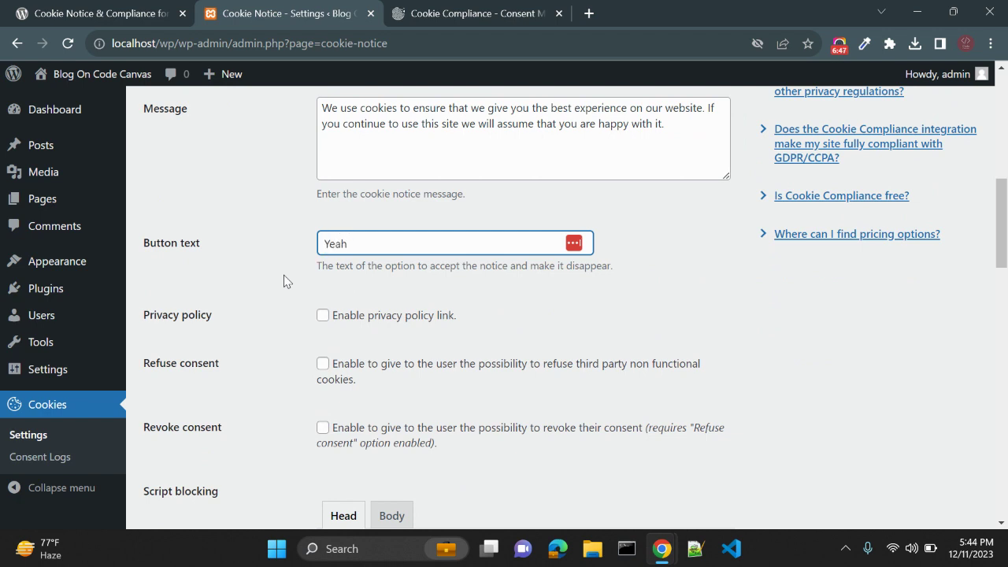
pyautogui.click(275, 283)
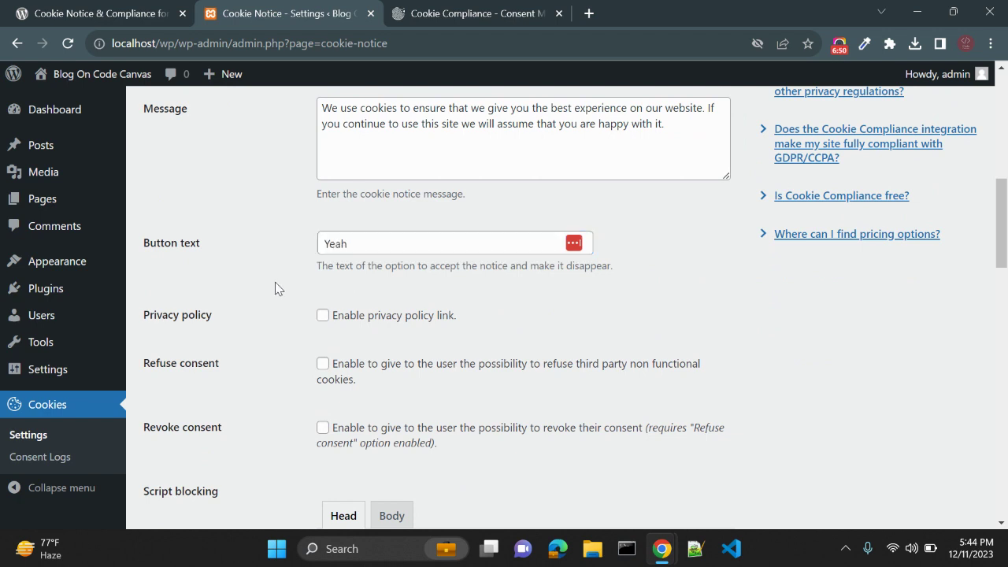
# Enable the privacy policy link in the cookie notice and point it to Sample Page.
pyautogui.click(322, 317)
pyautogui.scroll(-1, 262, 336)
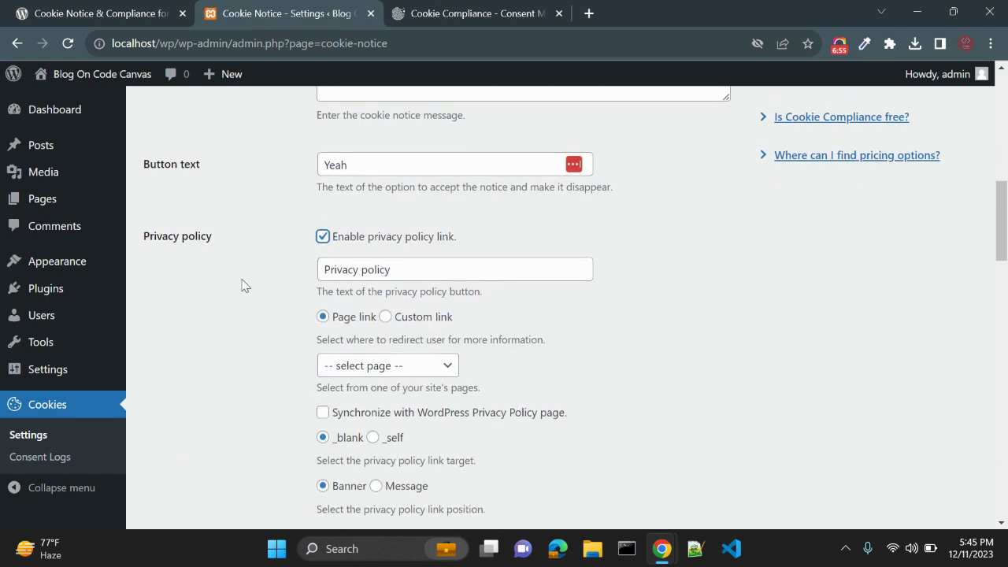
pyautogui.scroll(-1, 242, 284)
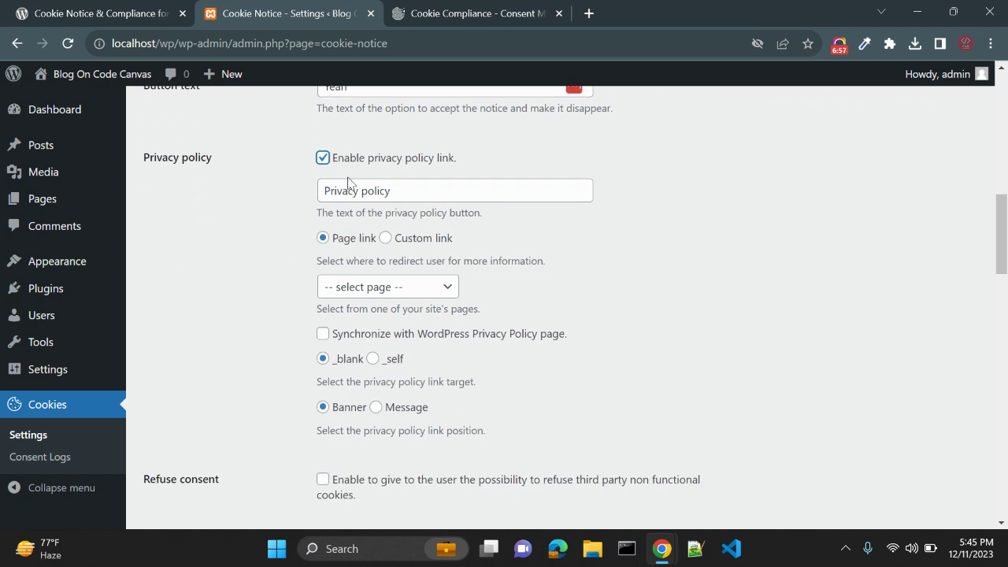
pyautogui.click(352, 294)
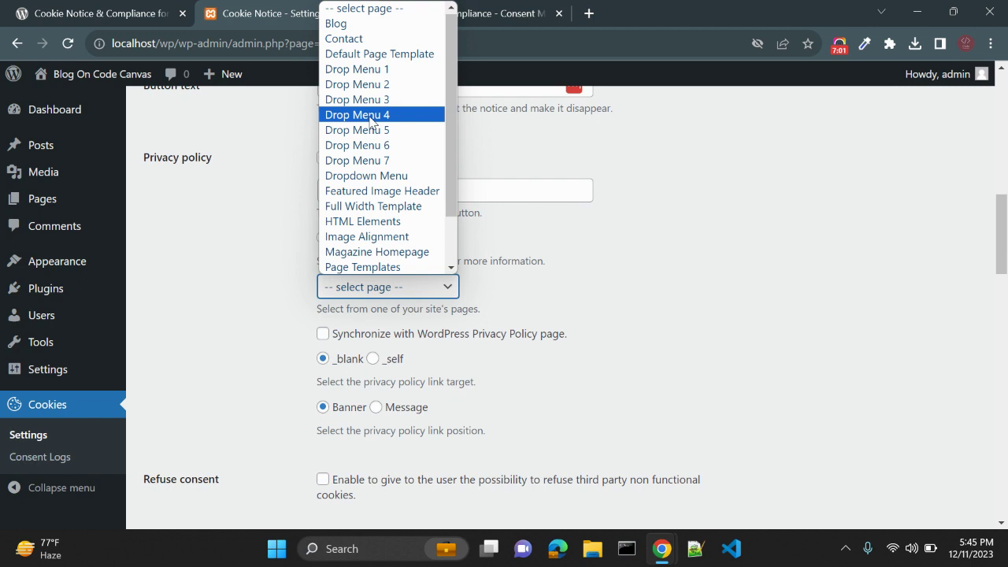
pyautogui.scroll(-1, 377, 146)
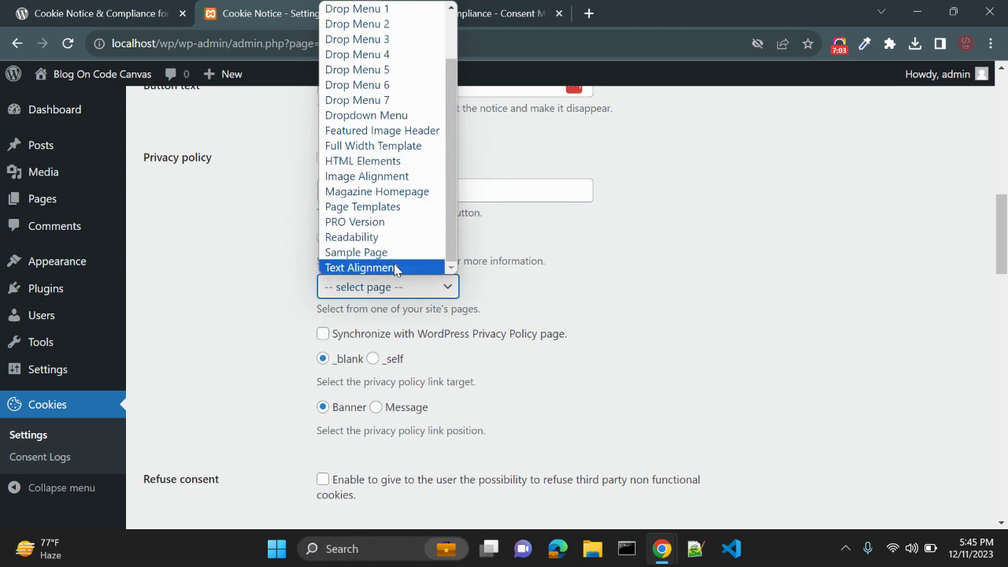
pyautogui.click(358, 252)
pyautogui.click(265, 287)
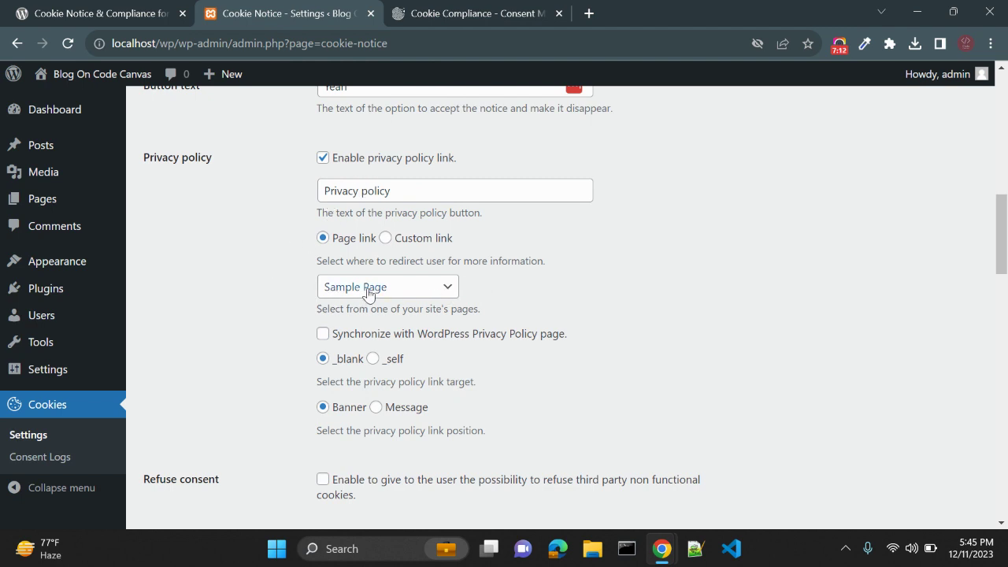
# Turn on synchronization of the privacy policy link with the WordPress Privacy Policy page.
pyautogui.scroll(-2, 259, 317)
pyautogui.scroll(1, 259, 317)
pyautogui.click(323, 255)
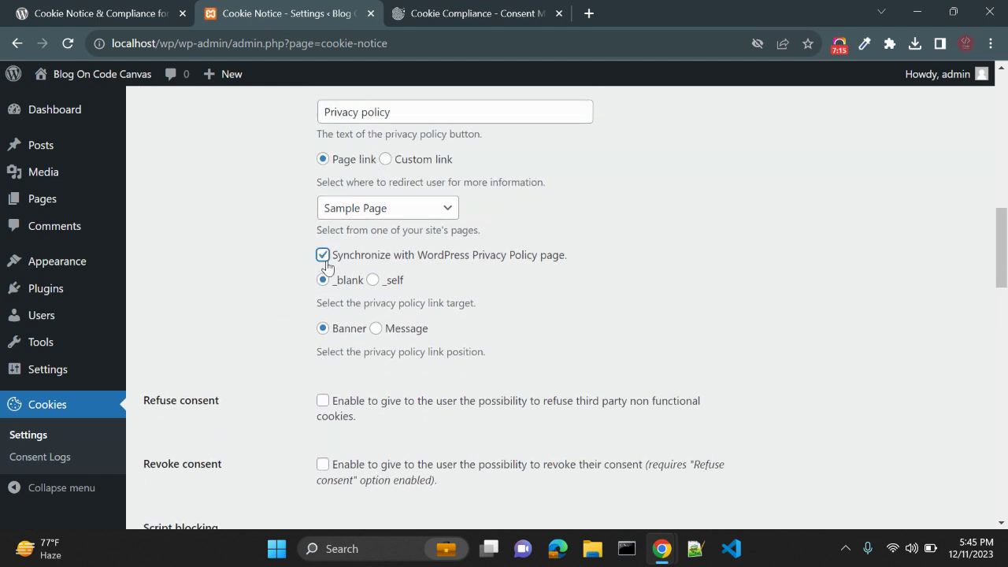
pyautogui.scroll(1, 261, 261)
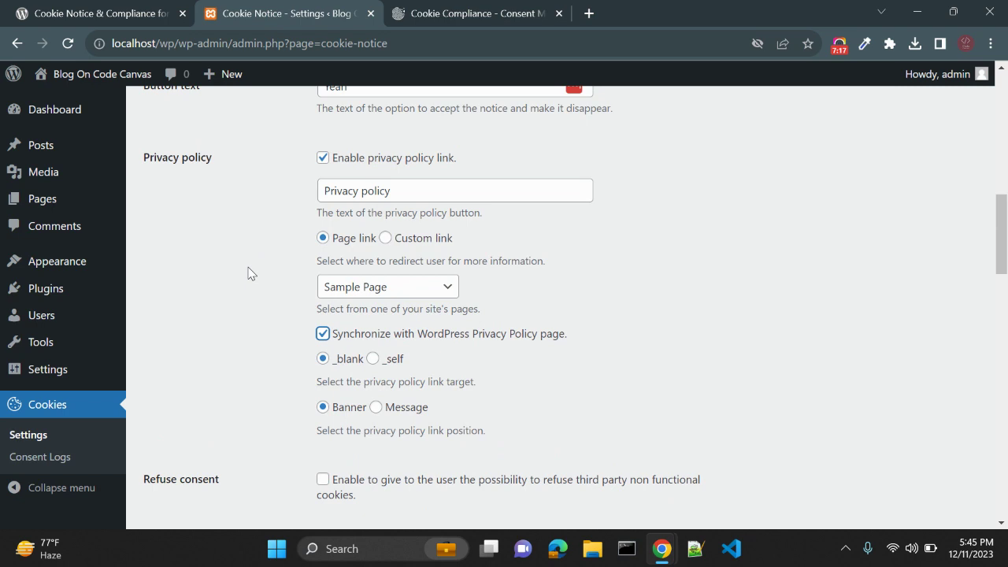
pyautogui.scroll(-1, 252, 275)
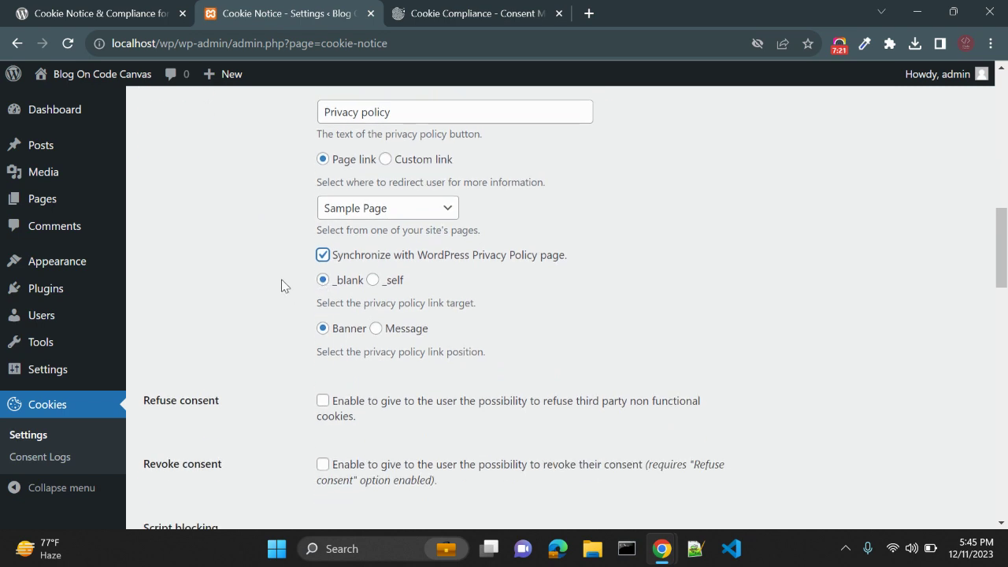
pyautogui.scroll(-1, 275, 330)
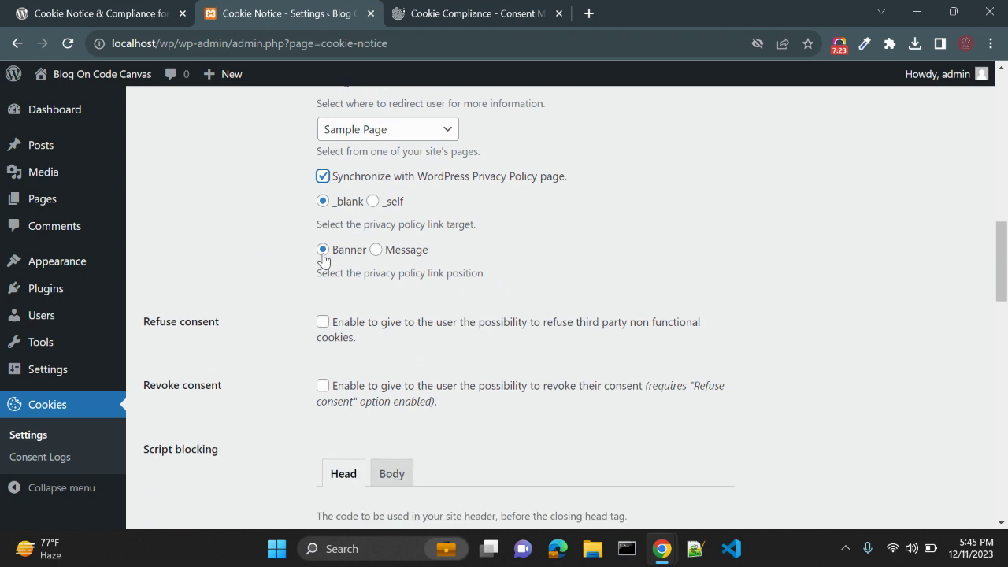
# Try Message as the privacy policy link position and set it back to Banner.
pyautogui.click(431, 227)
pyautogui.click(376, 250)
pyautogui.click(325, 254)
pyautogui.scroll(-1, 225, 296)
pyautogui.click(266, 281)
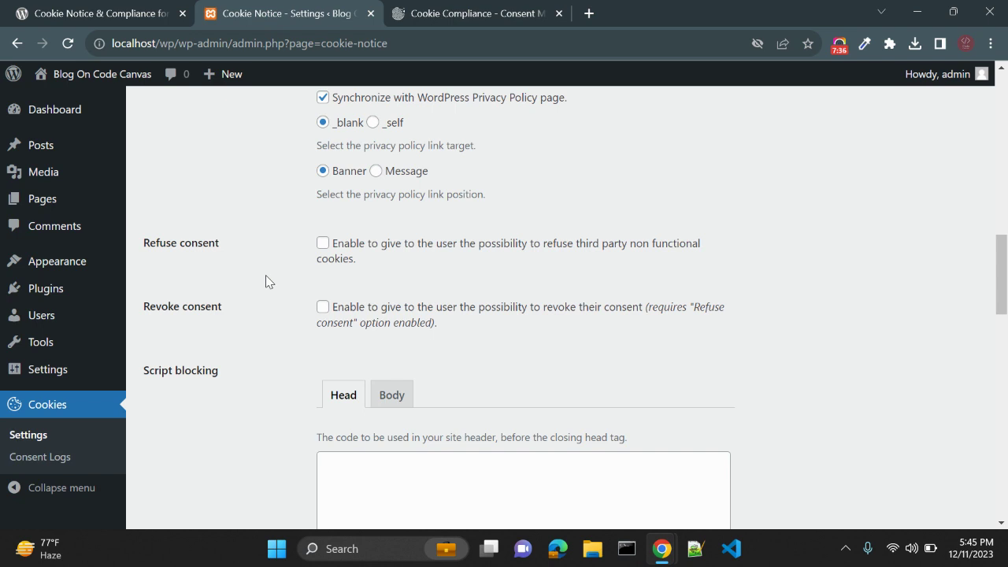
# Enable the Refuse consent option so visitors can refuse third-party non-functional cookies.
pyautogui.click(323, 243)
pyautogui.scroll(3, 283, 306)
pyautogui.scroll(-3, 286, 307)
pyautogui.scroll(-2, 285, 306)
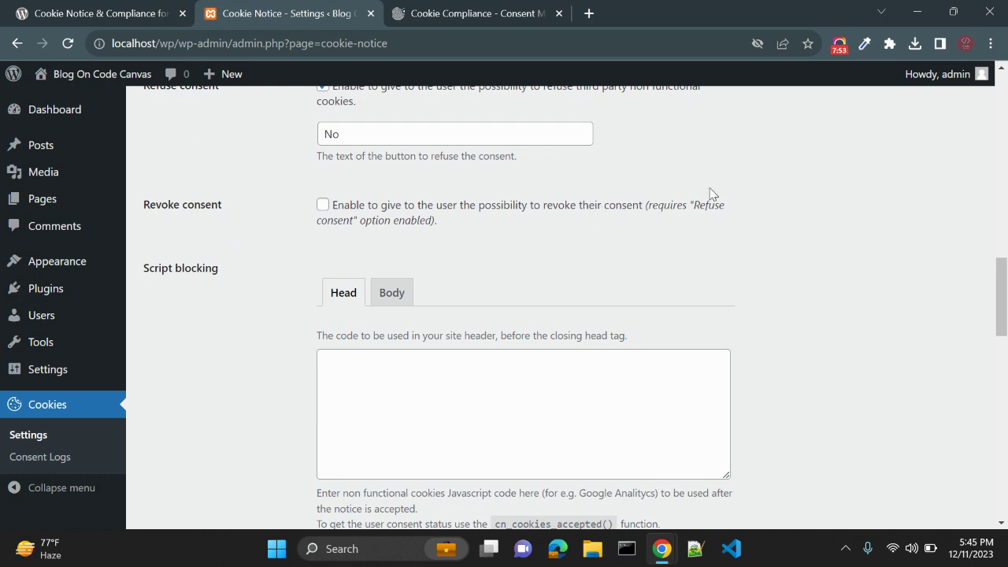
# Examine the Revoke consent and Script blocking options, including the description of the Head code field.
pyautogui.scroll(-2, 281, 285)
pyautogui.scroll(1, 236, 268)
pyautogui.moveTo(145, 185); pyautogui.dragTo(225, 209)
pyautogui.click(227, 250)
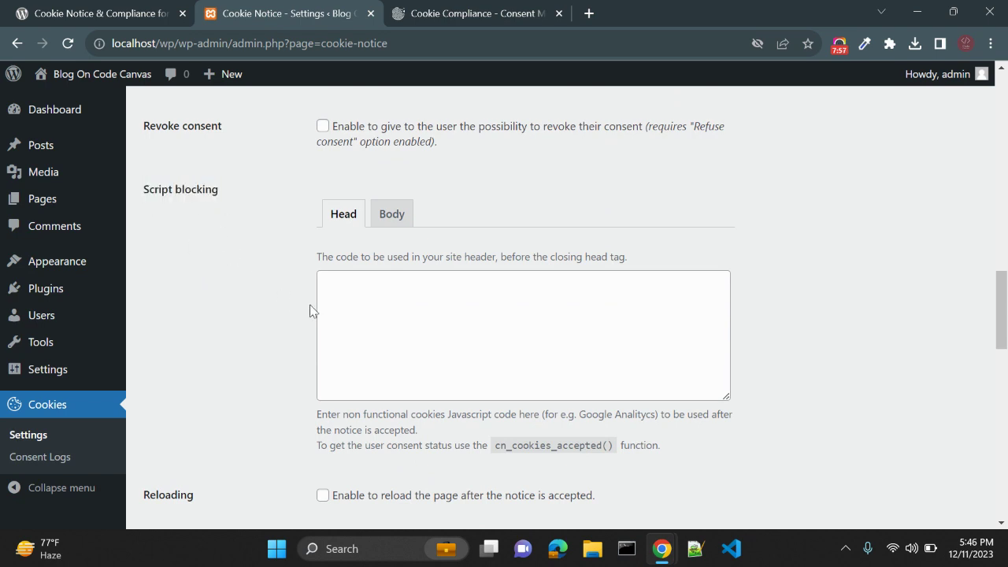
pyautogui.scroll(-1, 417, 283)
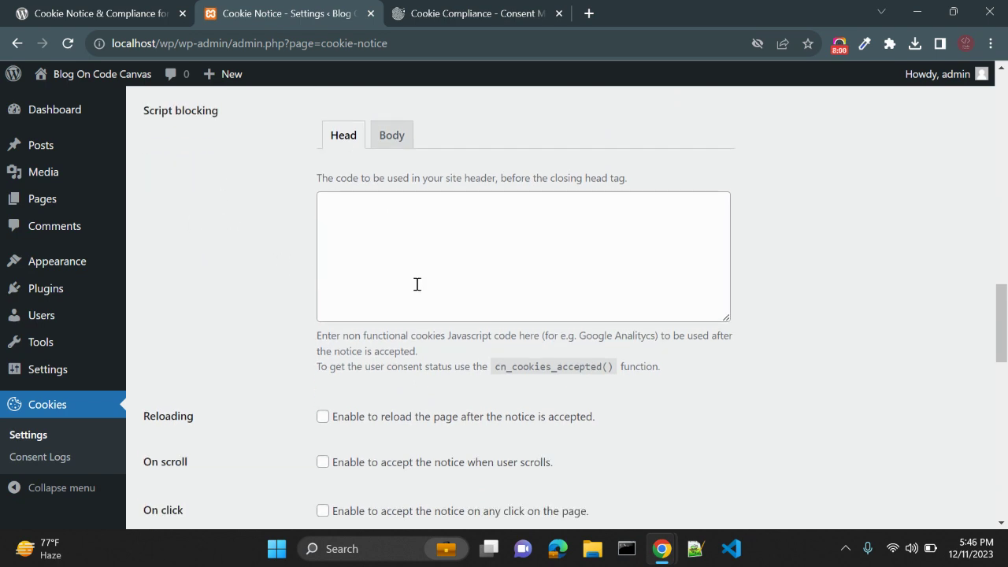
pyautogui.moveTo(580, 336); pyautogui.dragTo(600, 335)
pyautogui.click(600, 336)
pyautogui.moveTo(347, 339); pyautogui.dragTo(317, 337)
pyautogui.click(502, 337)
pyautogui.click(518, 260)
pyautogui.scroll(-1, 518, 260)
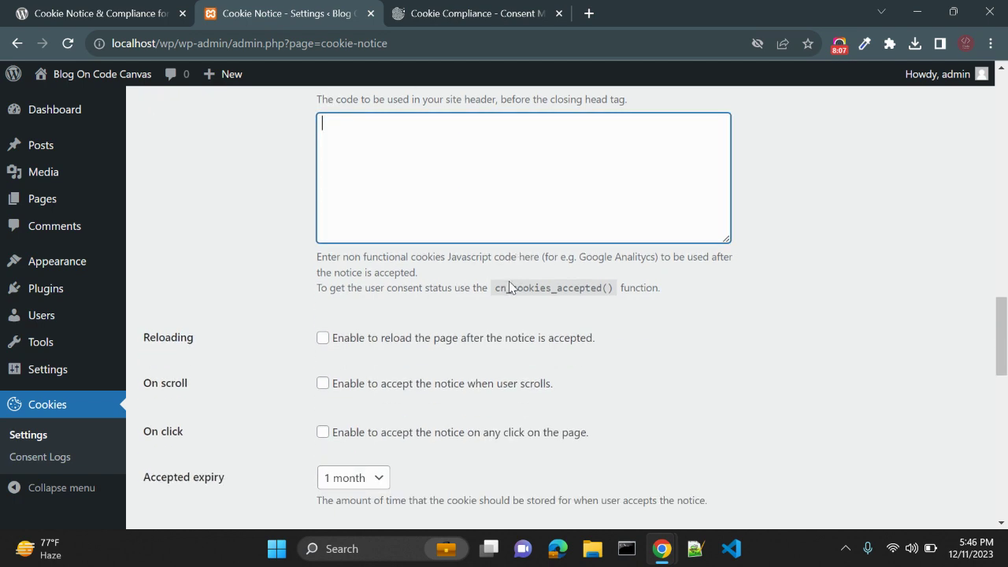
pyautogui.scroll(-1, 508, 288)
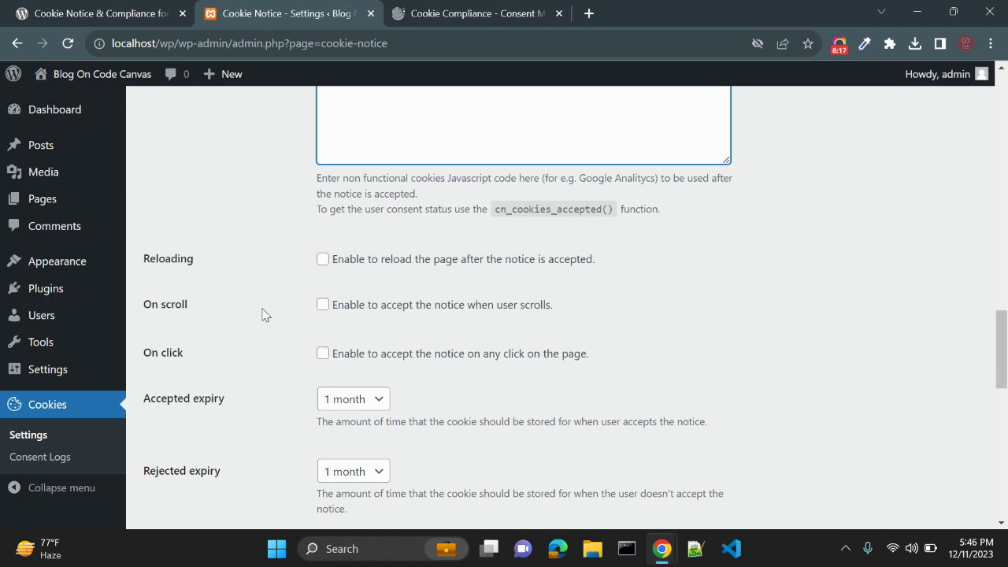
# Enable the On scroll option so the notice is accepted when the visitor scrolls.
pyautogui.moveTo(146, 306); pyautogui.dragTo(198, 309)
pyautogui.click(200, 313)
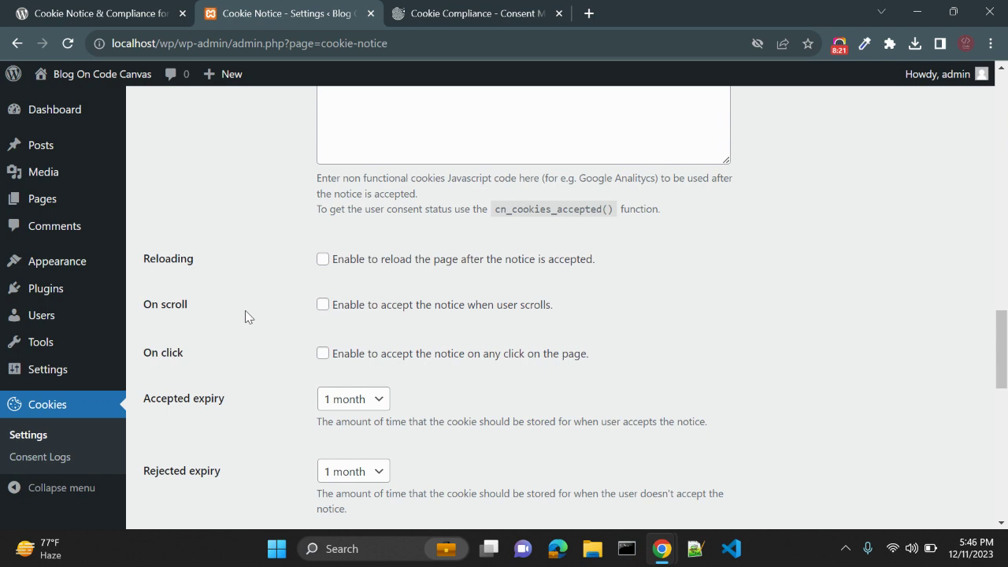
pyautogui.click(322, 304)
pyautogui.scroll(-1, 283, 319)
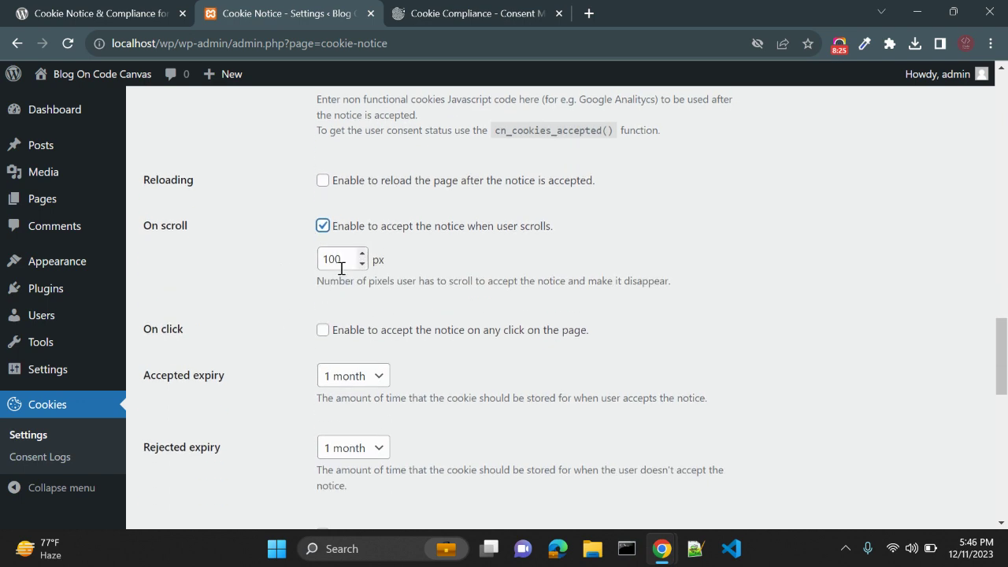
pyautogui.moveTo(342, 260); pyautogui.dragTo(306, 268)
pyautogui.click(261, 302)
pyautogui.scroll(-1, 273, 305)
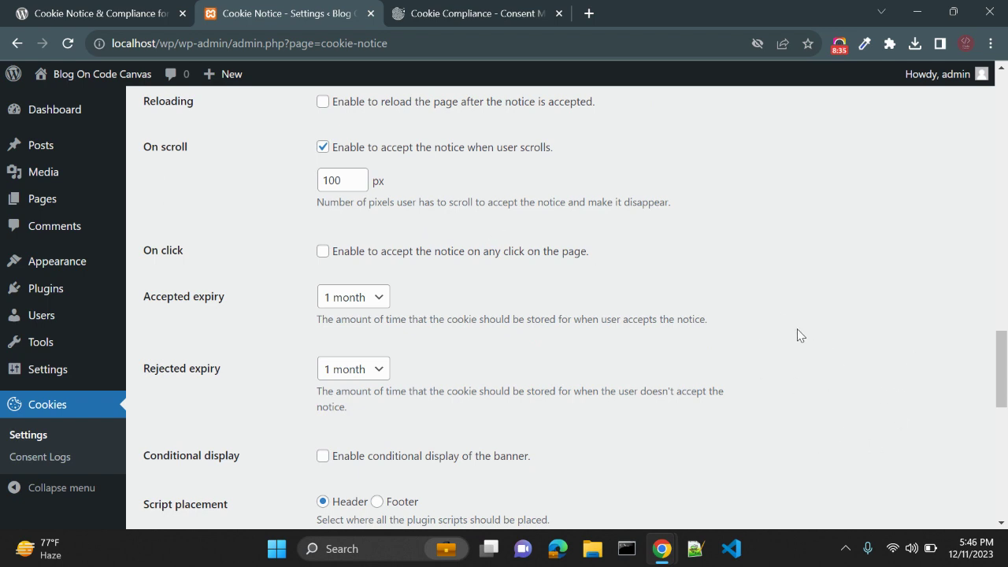
pyautogui.scroll(1, 796, 333)
pyautogui.scroll(-1, 796, 333)
pyautogui.hotkey('alt', 'Tab')
pyautogui.hotkey('alt', 'Tab')
# Set the Accepted expiry of the cookie notice to 1 week.
pyautogui.scroll(-1, 248, 314)
pyautogui.moveTo(144, 218); pyautogui.dragTo(235, 215)
pyautogui.click(234, 254)
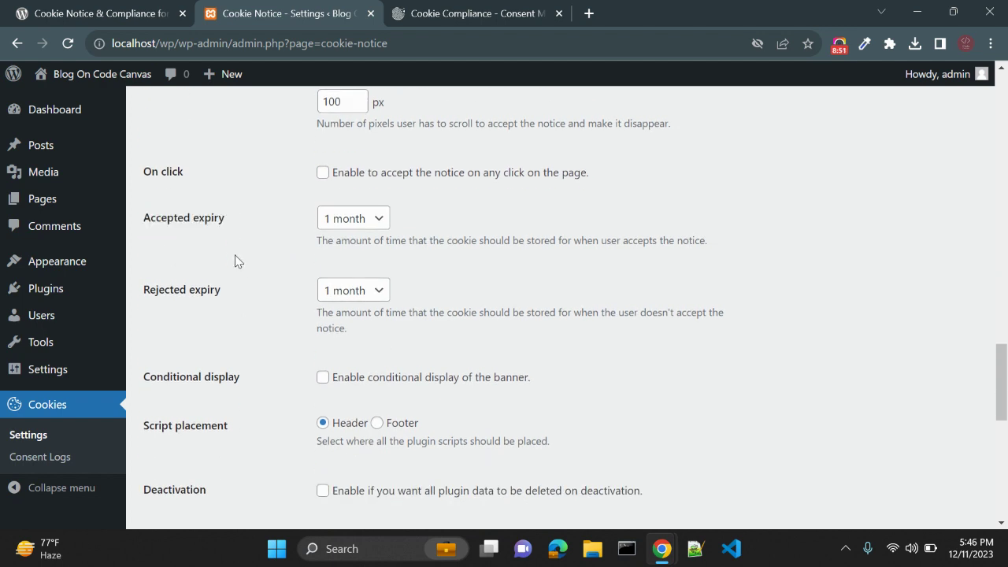
pyautogui.click(344, 219)
pyautogui.click(344, 219)
pyautogui.click(264, 270)
pyautogui.click(350, 222)
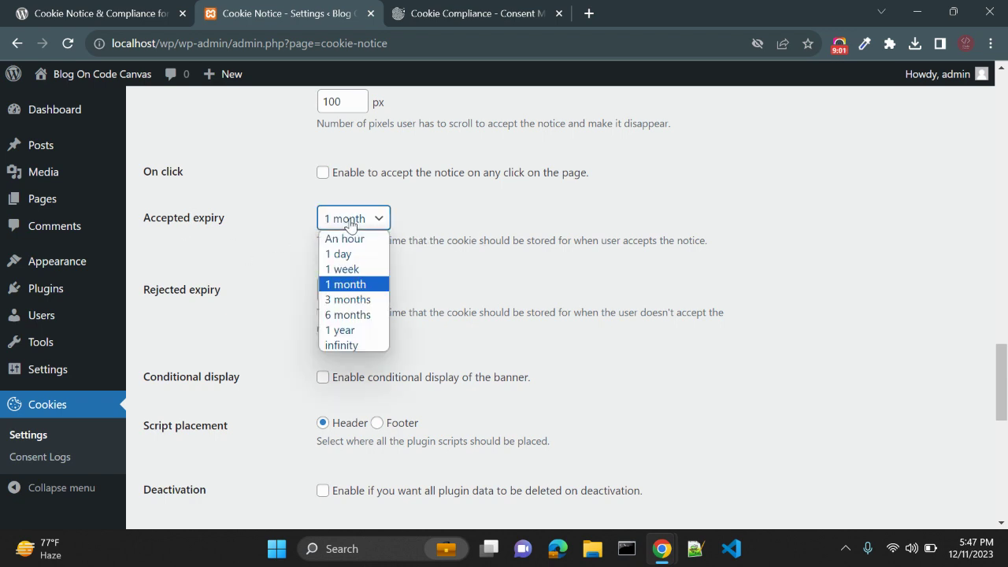
pyautogui.click(344, 268)
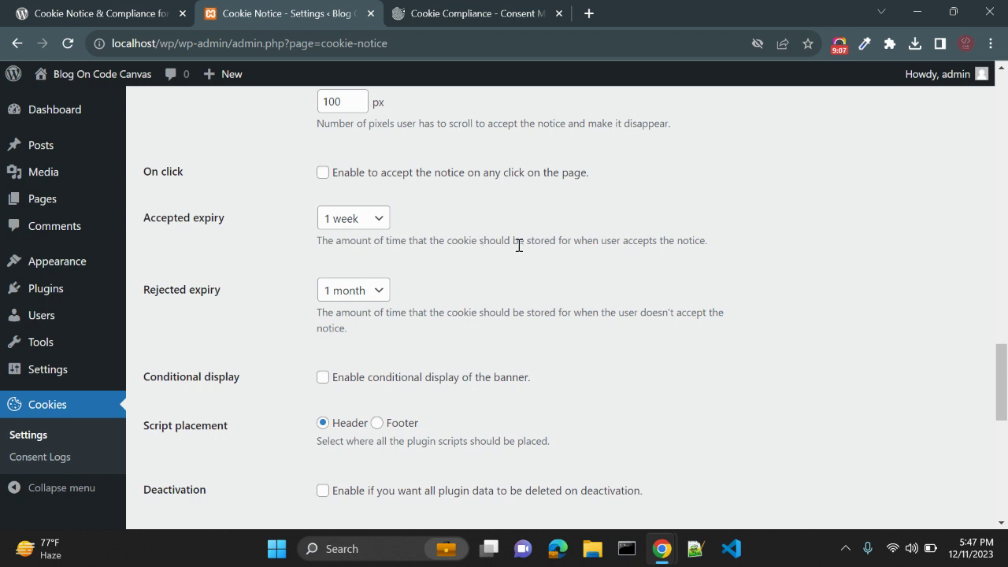
pyautogui.moveTo(144, 220); pyautogui.dragTo(233, 219)
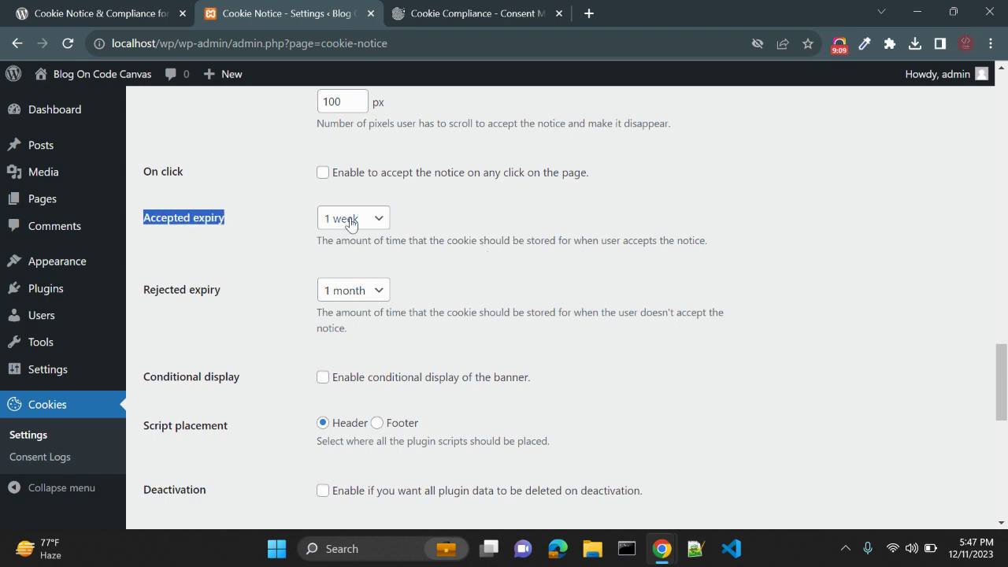
pyautogui.click(268, 253)
# Set the Rejected expiry of the cookie notice to 3 months.
pyautogui.moveTo(171, 289); pyautogui.dragTo(200, 288)
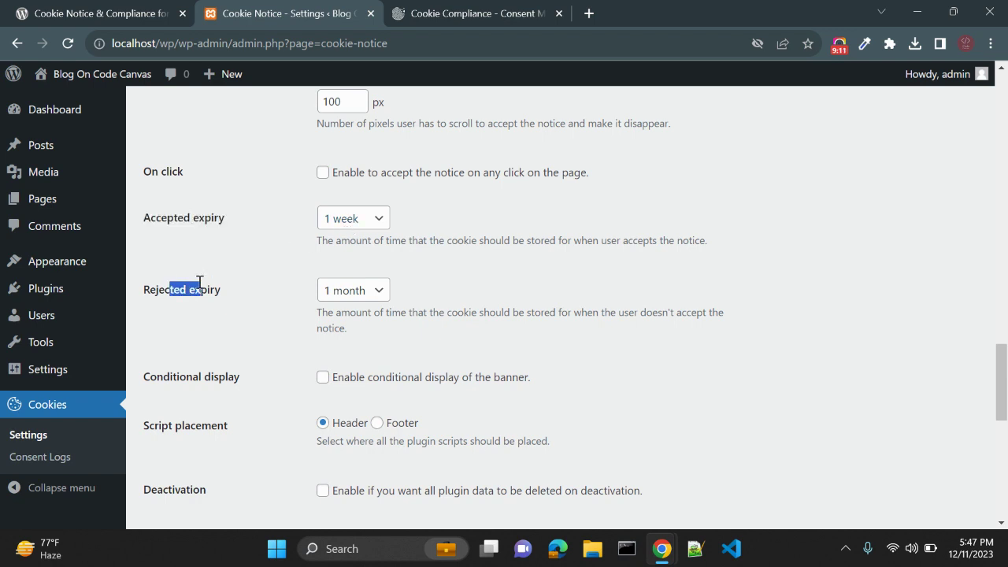
pyautogui.click(333, 292)
pyautogui.click(334, 339)
pyautogui.click(334, 296)
pyautogui.click(331, 339)
pyautogui.click(346, 290)
pyautogui.click(331, 372)
pyautogui.click(258, 343)
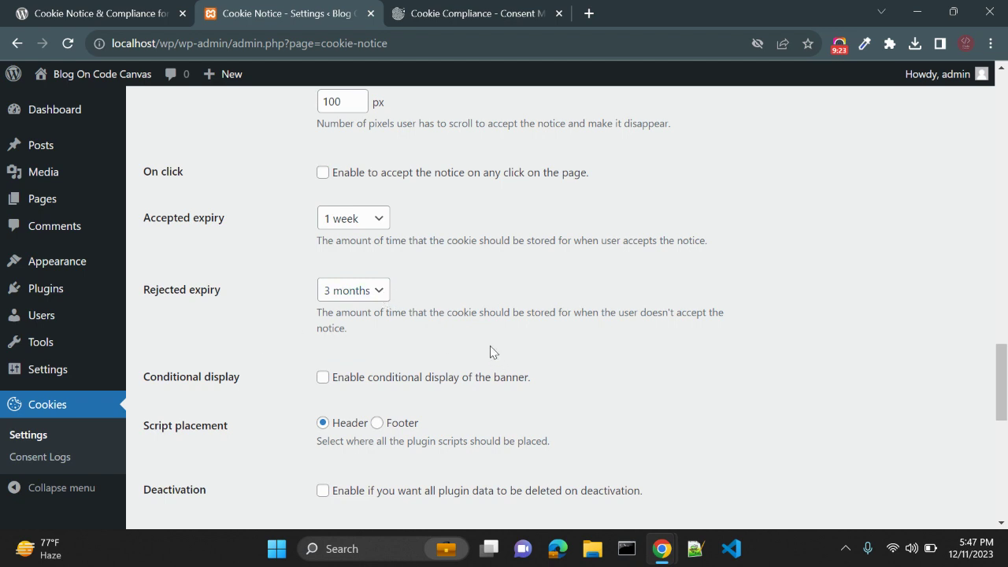
# Enable conditional display of the cookie notice banner.
pyautogui.scroll(-1, 490, 351)
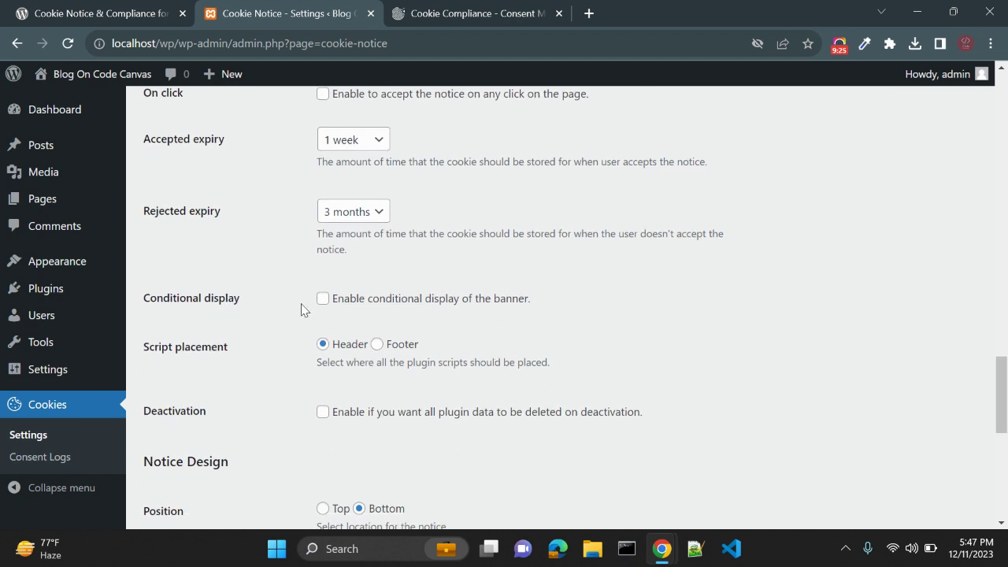
pyautogui.click(322, 301)
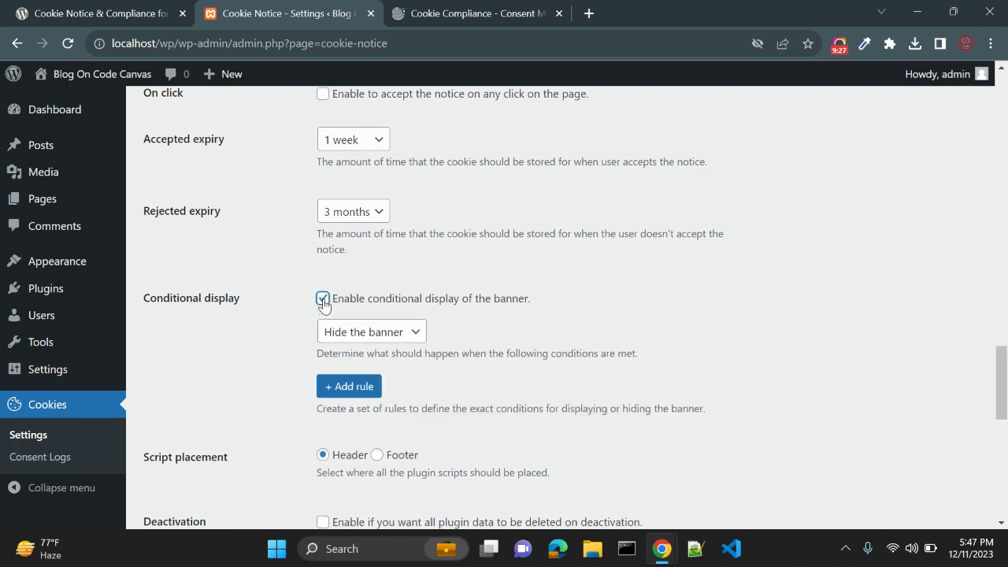
pyautogui.click(335, 332)
pyautogui.click(334, 334)
pyautogui.click(323, 299)
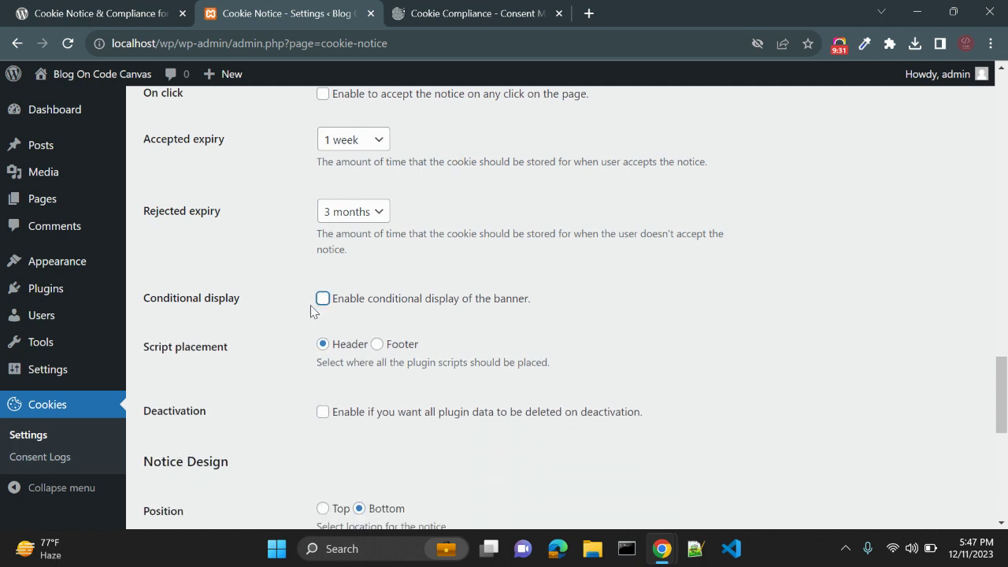
pyautogui.scroll(-1, 272, 315)
pyautogui.click(323, 219)
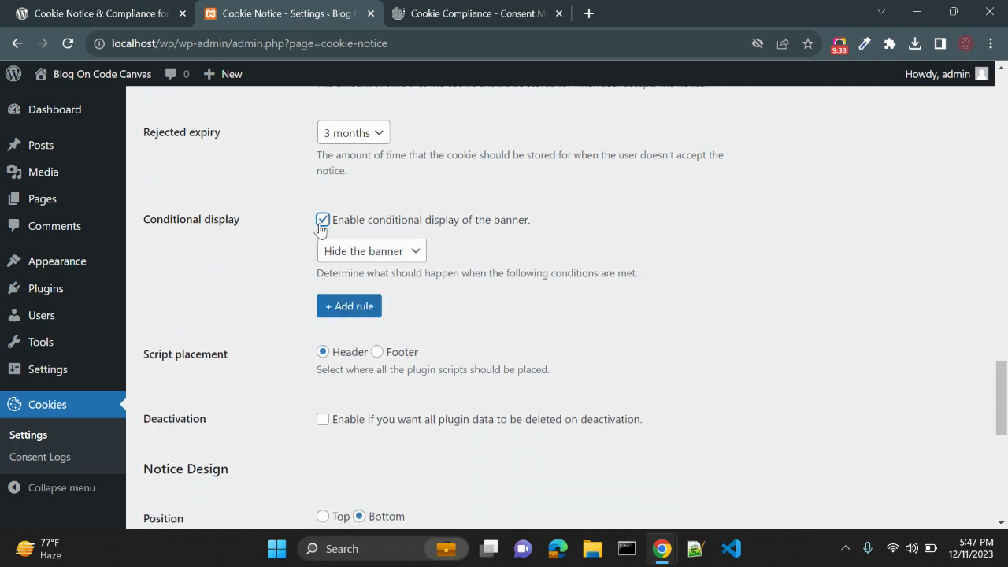
pyautogui.click(323, 220)
pyautogui.click(322, 221)
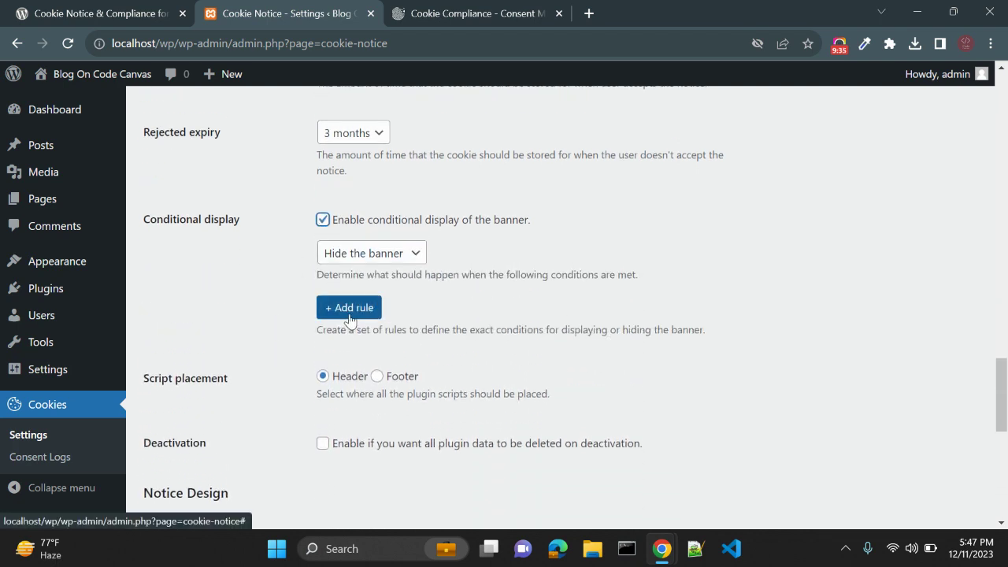
# Add a rule hiding the banner when Page is equal to Readability, and disable conditional display.
pyautogui.click(350, 309)
pyautogui.click(355, 312)
pyautogui.click(352, 339)
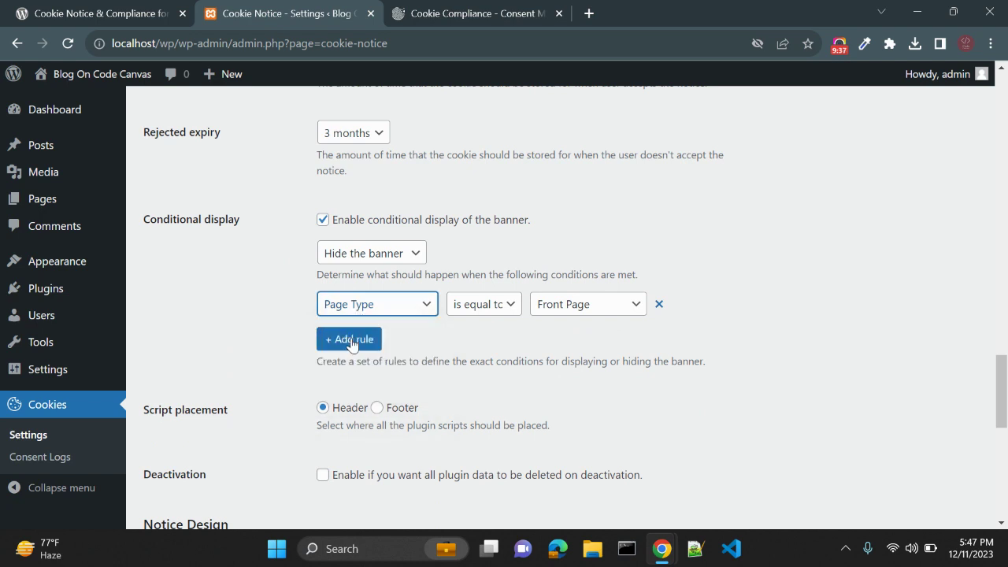
pyautogui.click(472, 304)
pyautogui.click(472, 323)
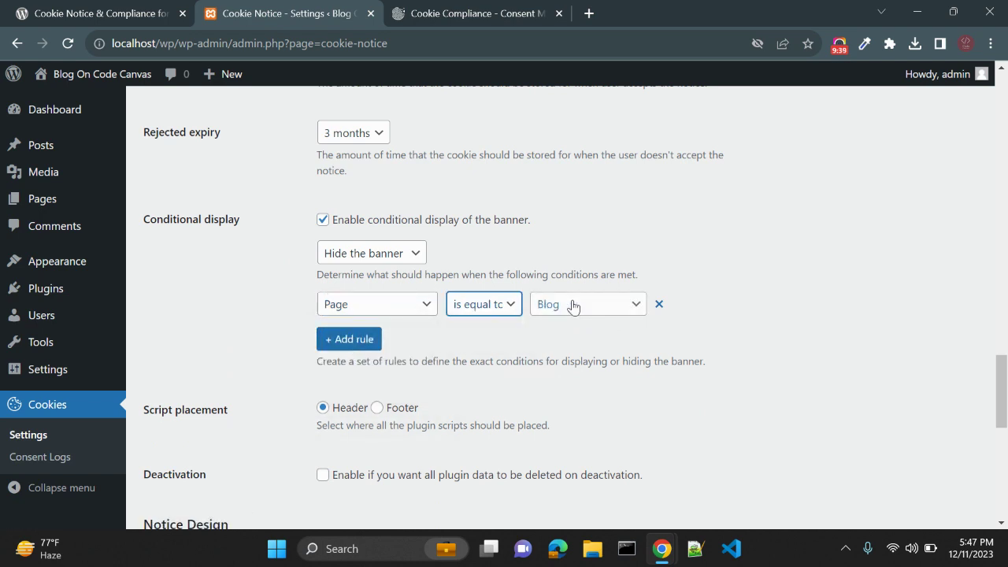
pyautogui.click(553, 309)
pyautogui.scroll(-1, 598, 287)
pyautogui.click(573, 281)
pyautogui.click(572, 299)
pyautogui.click(568, 270)
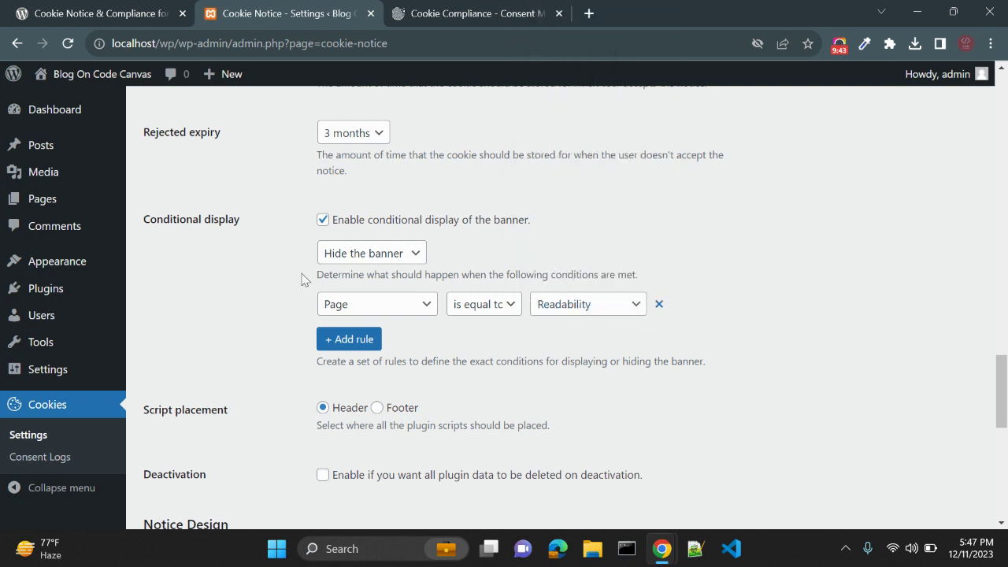
pyautogui.click(322, 220)
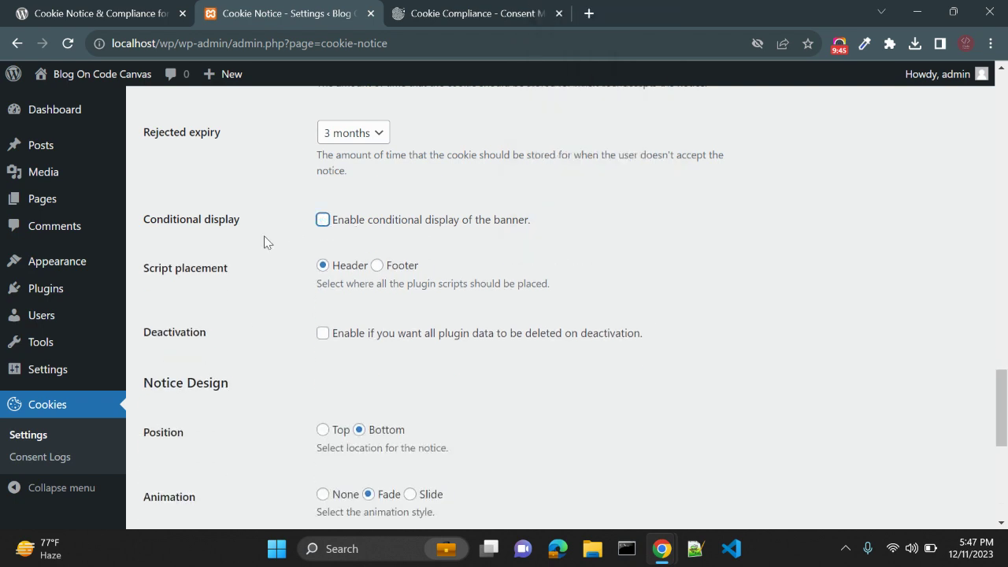
# Look over the Script placement and Deactivation options above Notice Design.
pyautogui.hotkey('alt', 'Tab')
pyautogui.hotkey('alt', 'Tab')
pyautogui.scroll(-1, 283, 354)
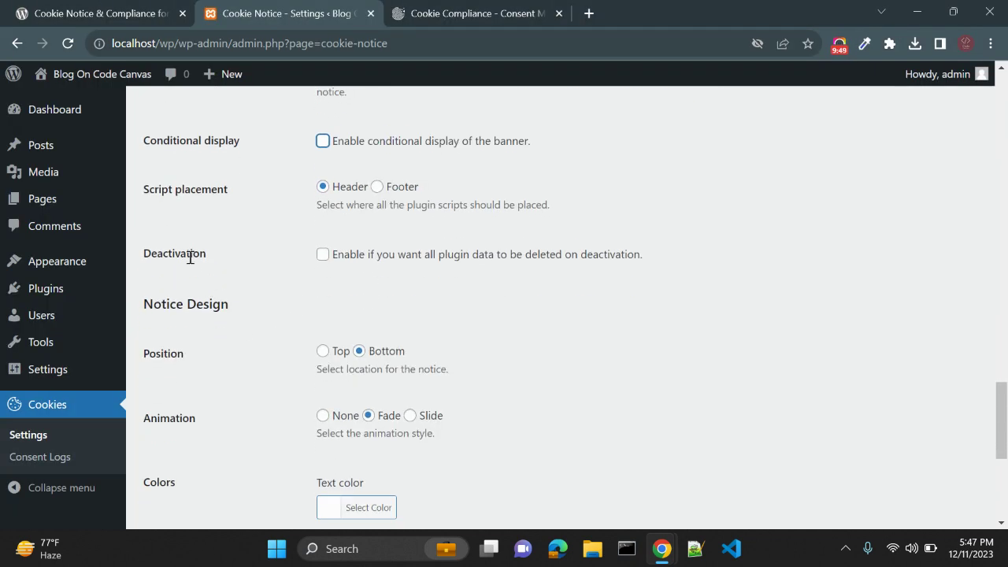
pyautogui.click(239, 290)
pyautogui.scroll(1, 293, 291)
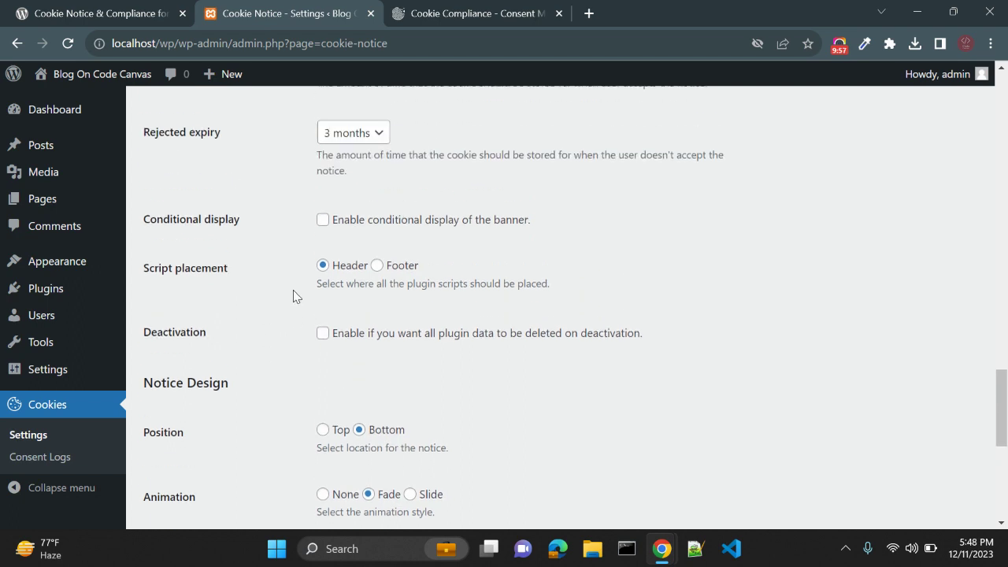
# Set the notice position to Top and its animation to Slide in the Notice Design settings.
pyautogui.tripleClick(210, 267)
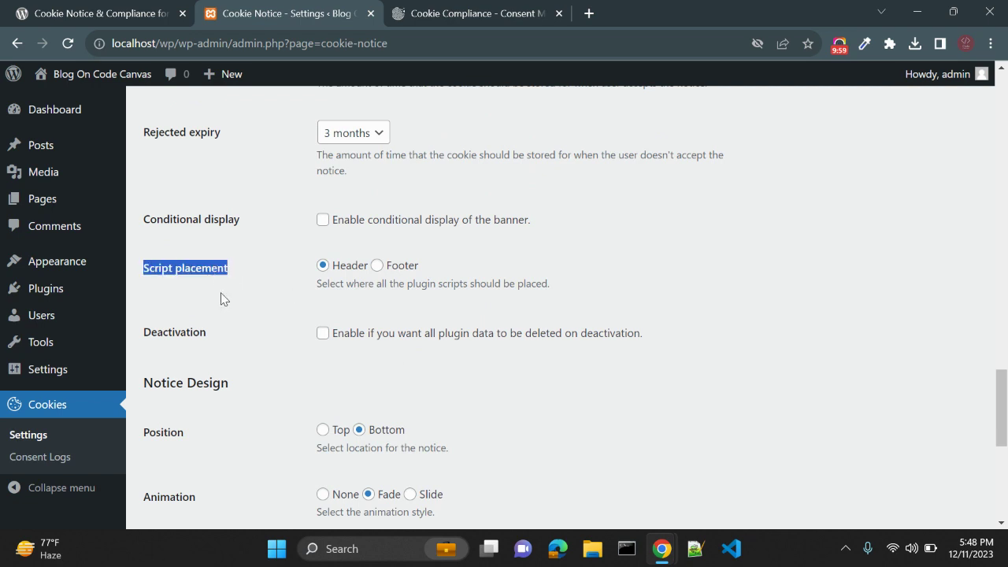
pyautogui.click(224, 298)
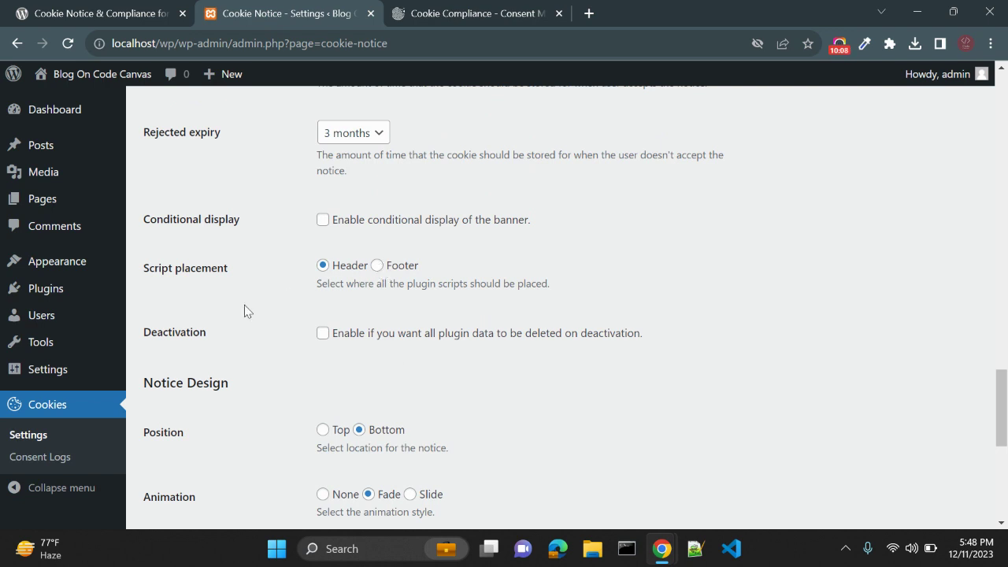
pyautogui.scroll(-2, 244, 310)
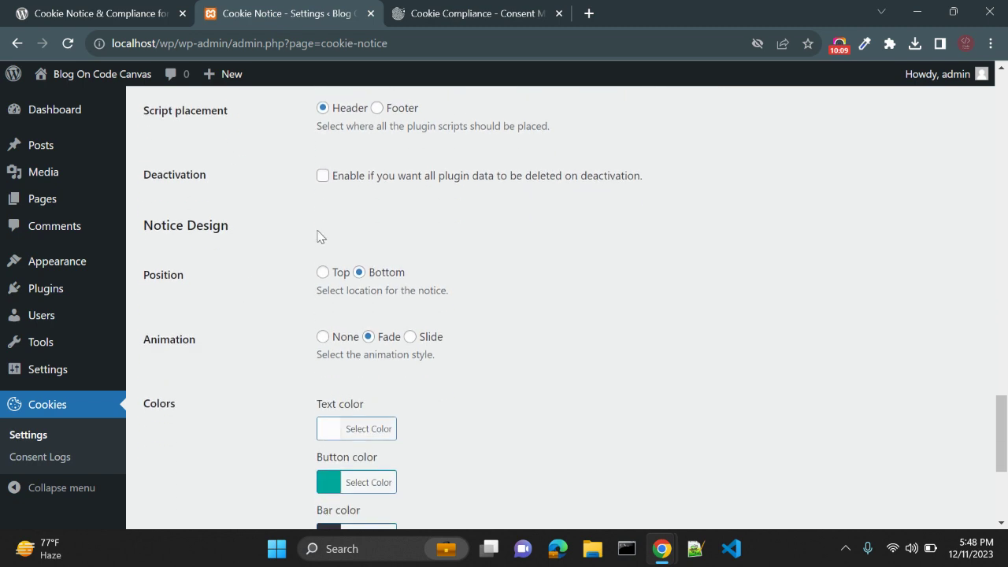
pyautogui.scroll(1, 289, 297)
pyautogui.scroll(-1, 310, 359)
pyautogui.click(322, 276)
pyautogui.scroll(-1, 271, 295)
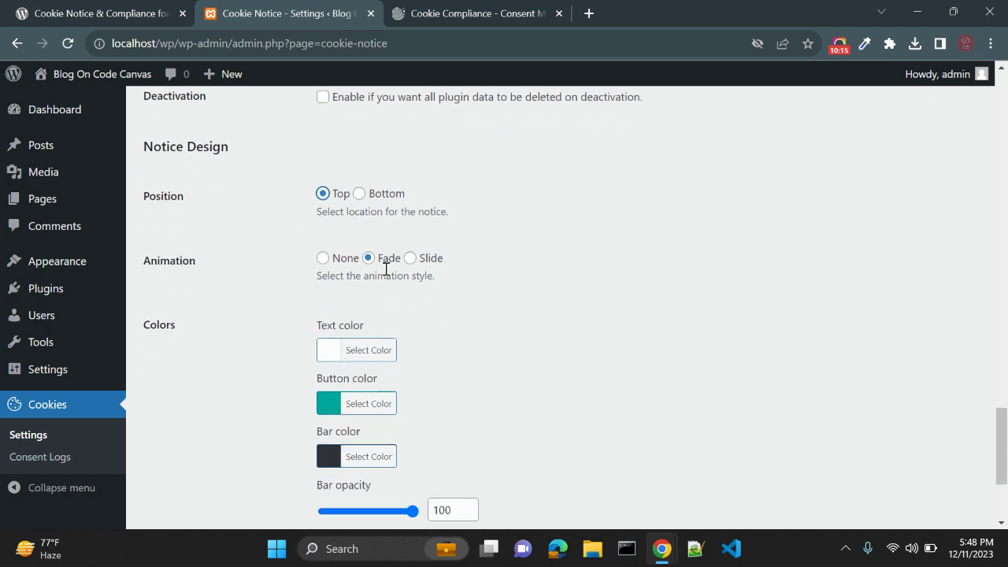
pyautogui.click(409, 258)
pyautogui.scroll(-1, 271, 327)
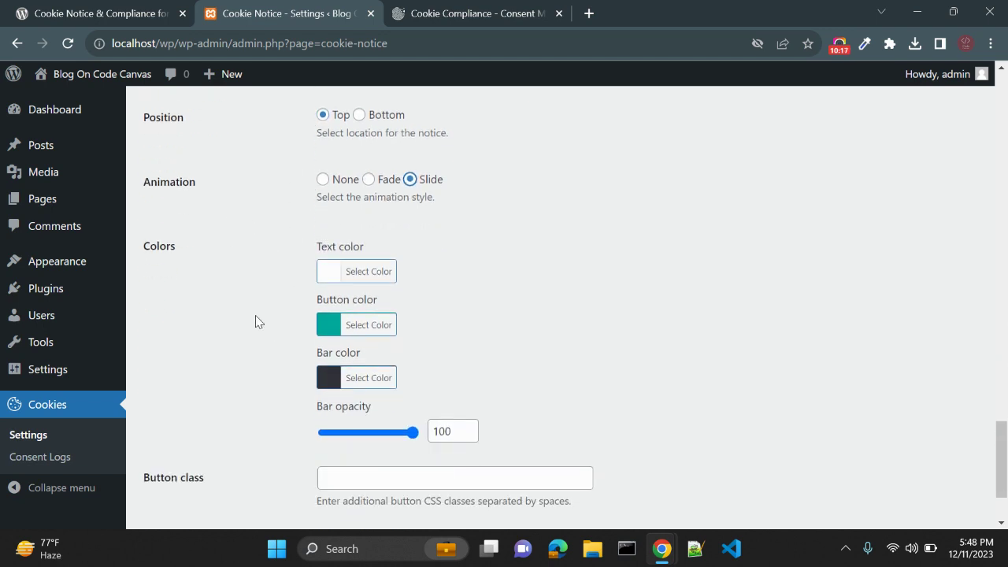
# Change the notice's button color to a dark orange.
pyautogui.scroll(-1, 307, 323)
pyautogui.moveTo(414, 354)
pyautogui.mouseDown()
pyautogui.moveTo(402, 353)
pyautogui.moveTo(414, 353)
pyautogui.mouseUp()
pyautogui.click(327, 245)
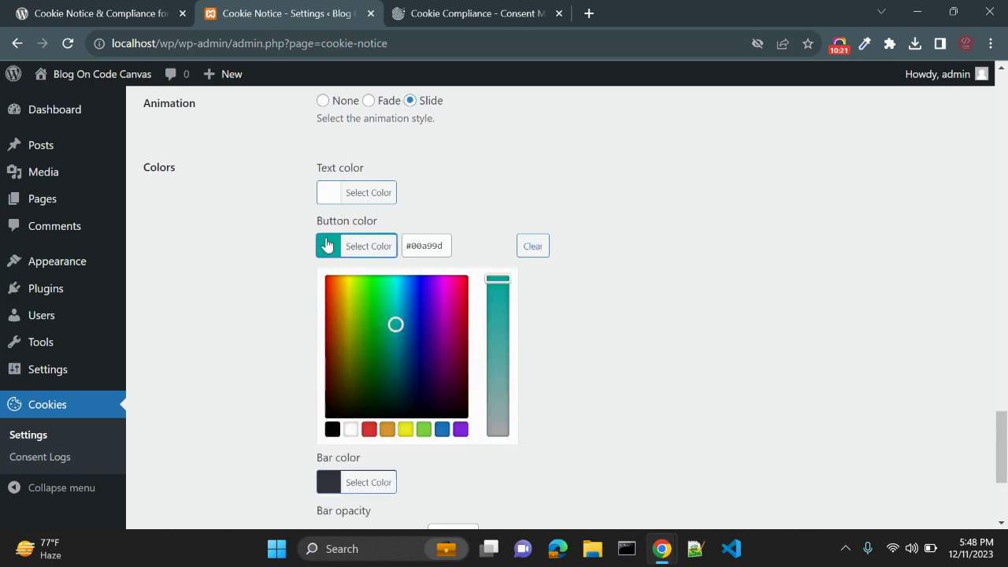
pyautogui.moveTo(346, 301); pyautogui.dragTo(333, 319)
pyautogui.click(254, 300)
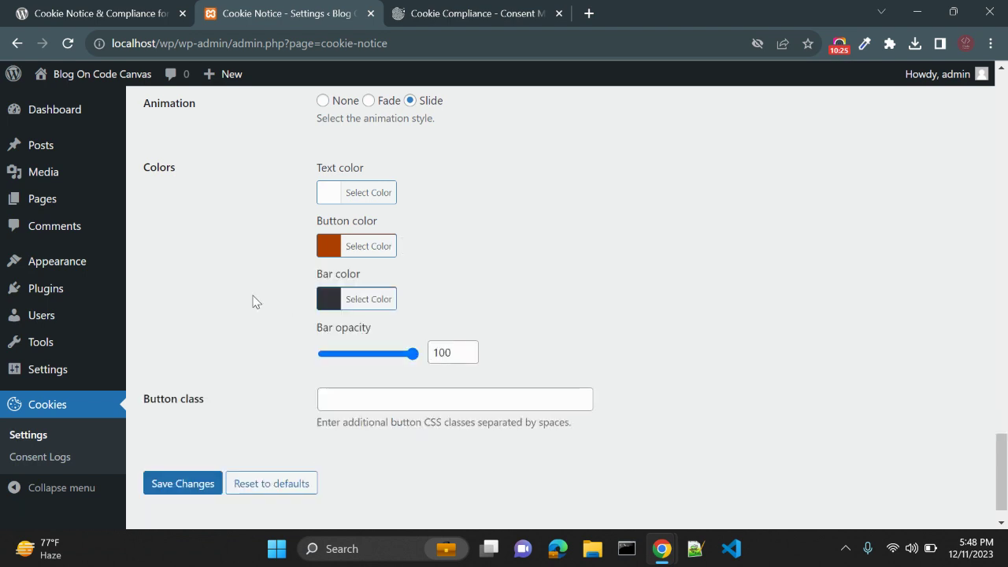
# Save the notice design changes and reload the site's home page in the Incognito window to check the banner.
pyautogui.scroll(-1, 253, 300)
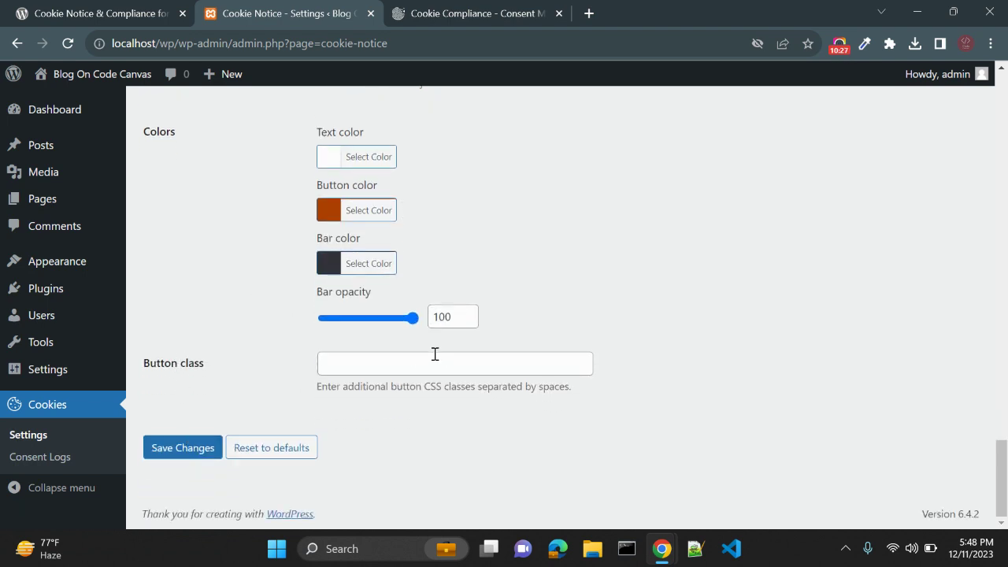
pyautogui.click(409, 367)
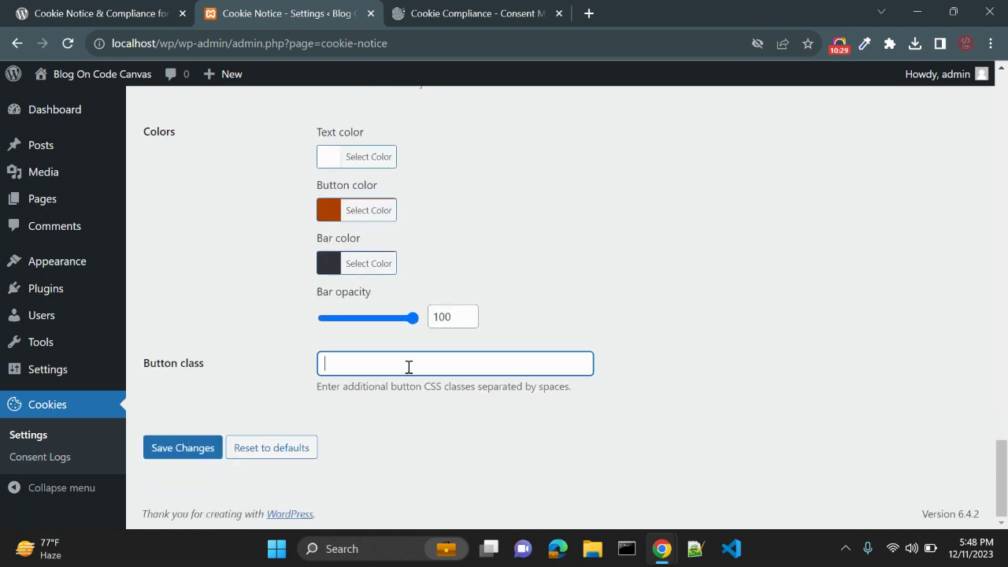
pyautogui.click(202, 447)
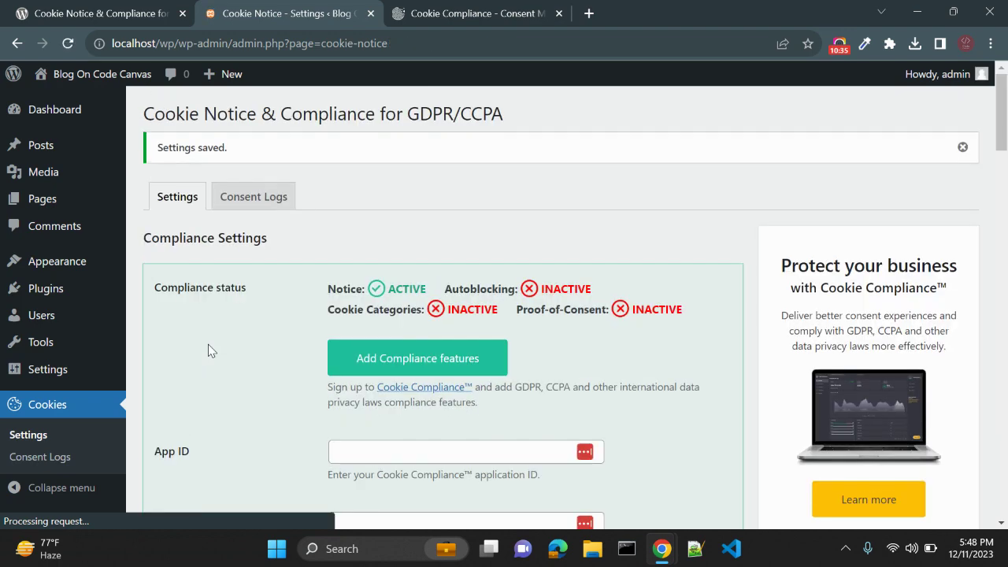
pyautogui.hotkey('alt', 'Tab')
pyautogui.press('F5')
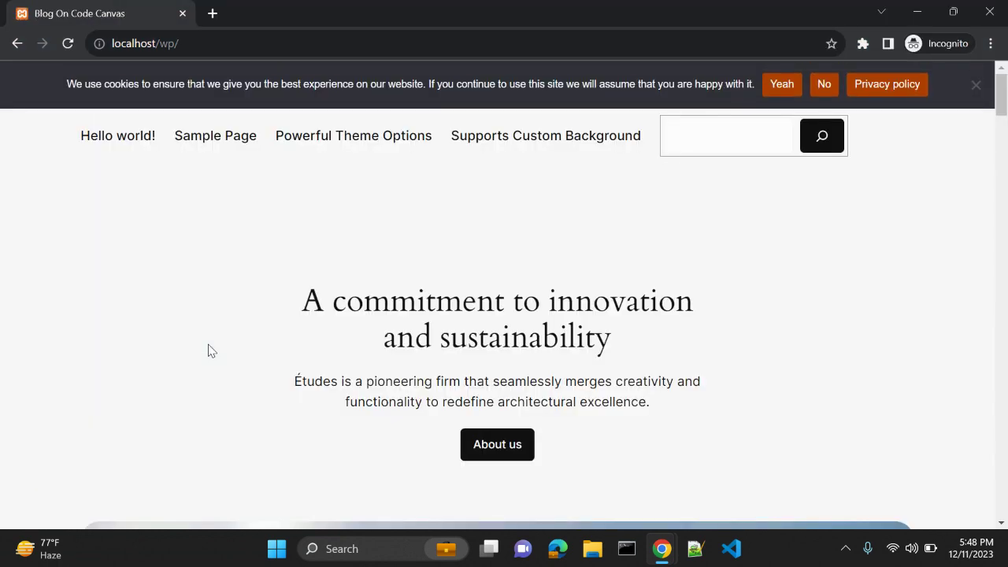
pyautogui.hotkey('alt', 'Tab')
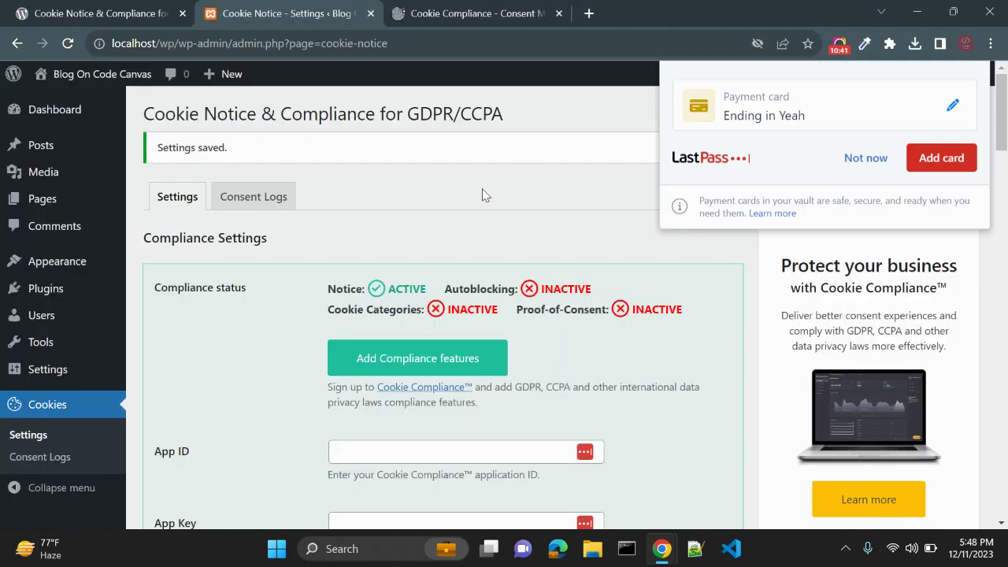
# Dismiss the LastPass prompt, set the notice position to Bottom and save the settings.
pyautogui.scroll(-10, 337, 336)
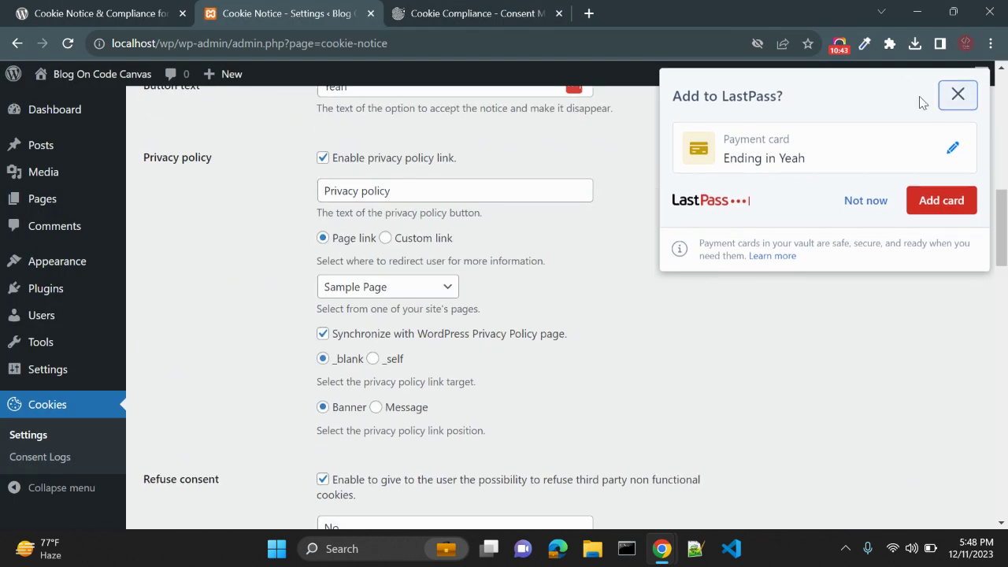
pyautogui.click(957, 95)
pyautogui.scroll(-20, 295, 354)
pyautogui.scroll(-5, 295, 354)
pyautogui.scroll(5, 295, 354)
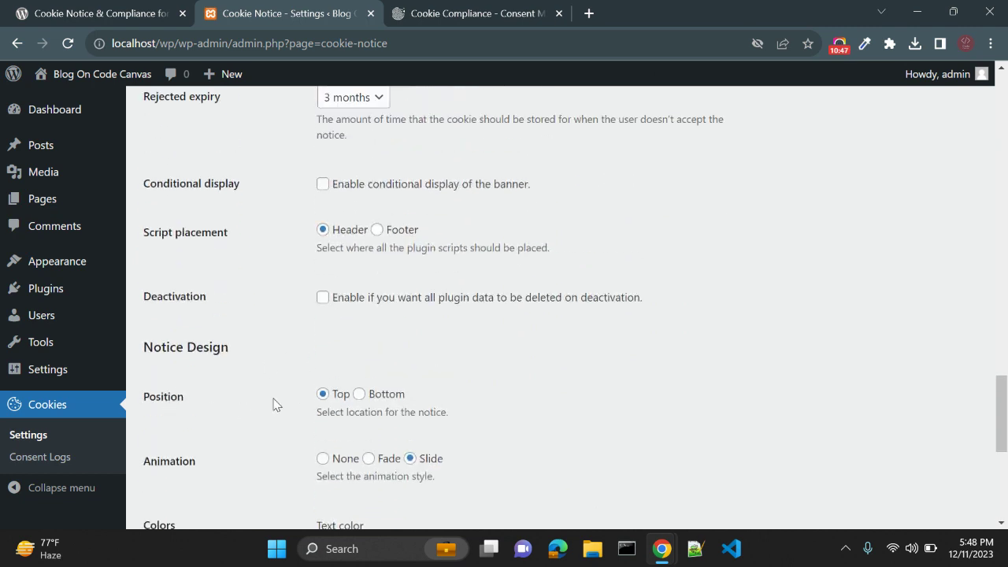
pyautogui.click(359, 394)
pyautogui.scroll(-5, 331, 394)
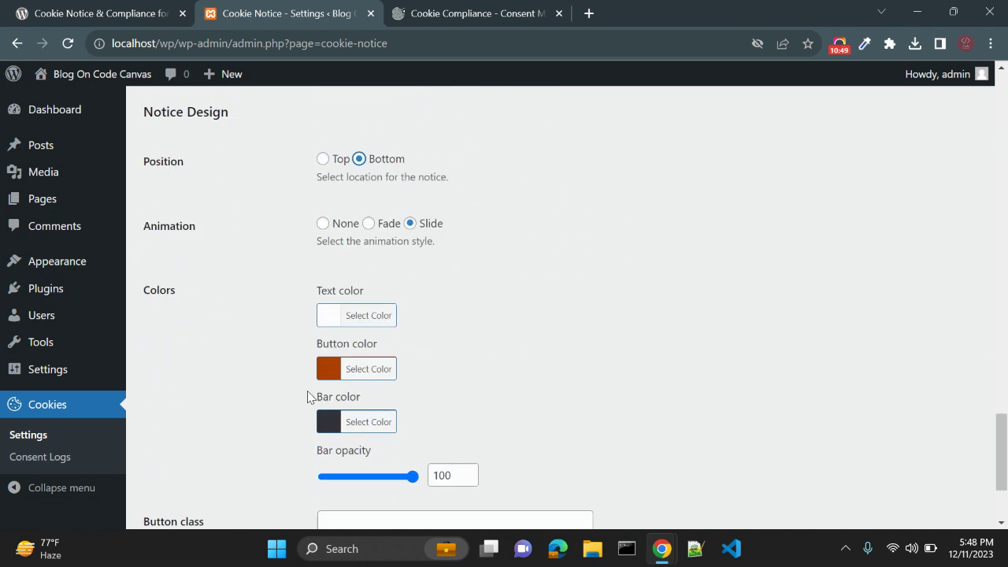
pyautogui.click(172, 447)
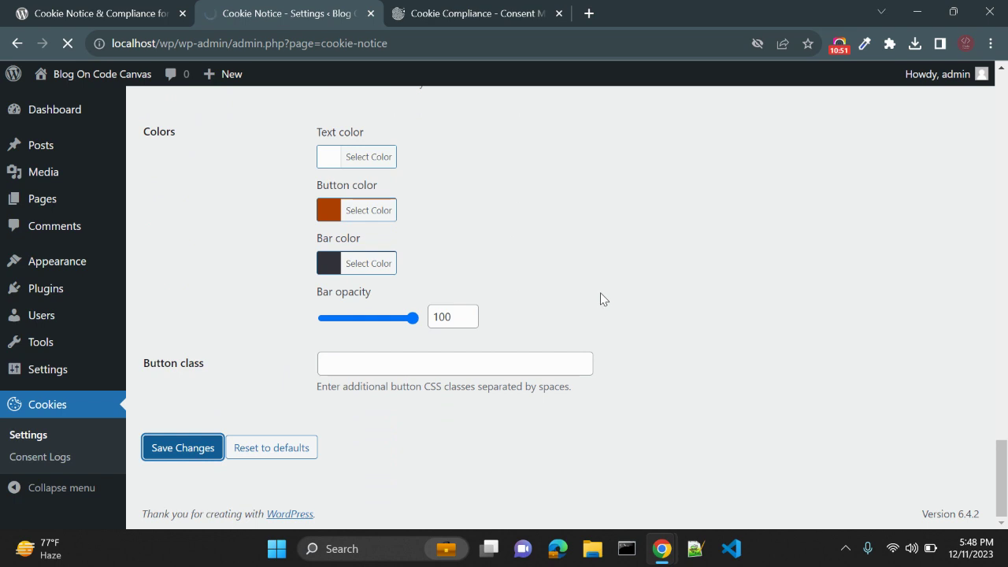
# Reload the site's home page in the Incognito window and check the cookie banner's placement.
pyautogui.hotkey('alt', 'Tab')
pyautogui.press('F5')
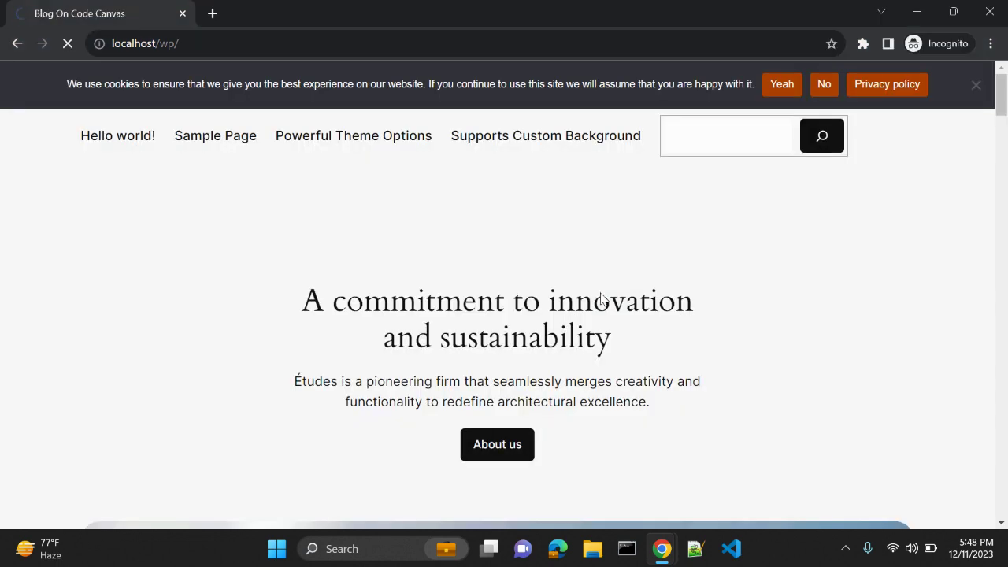
pyautogui.scroll(-1, 610, 218)
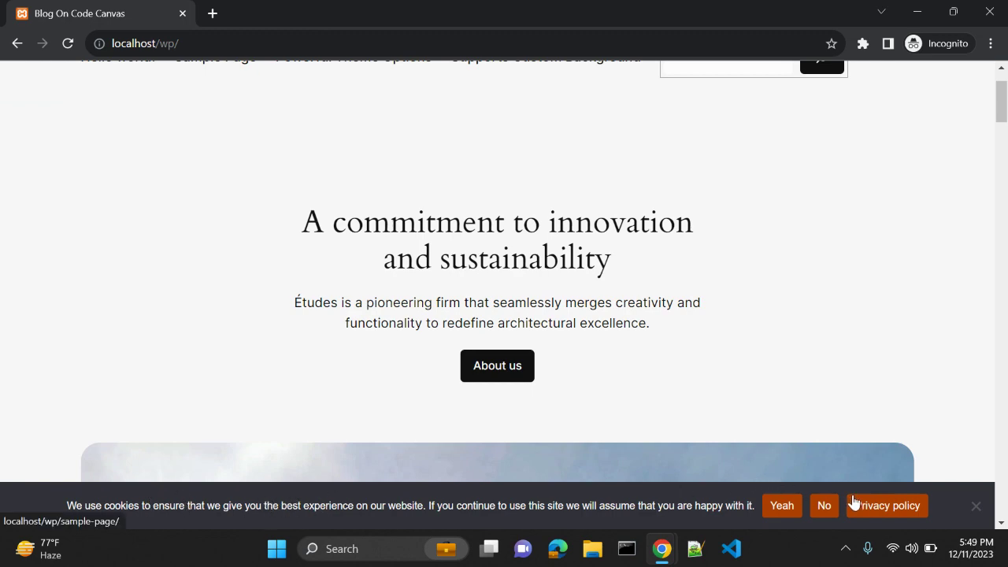
# Change the cookie notice's accept button text to Ok in the plugin's Notice Settings.
pyautogui.hotkey('alt', 'Tab')
pyautogui.scroll(-10, 253, 356)
pyautogui.scroll(-5, 253, 356)
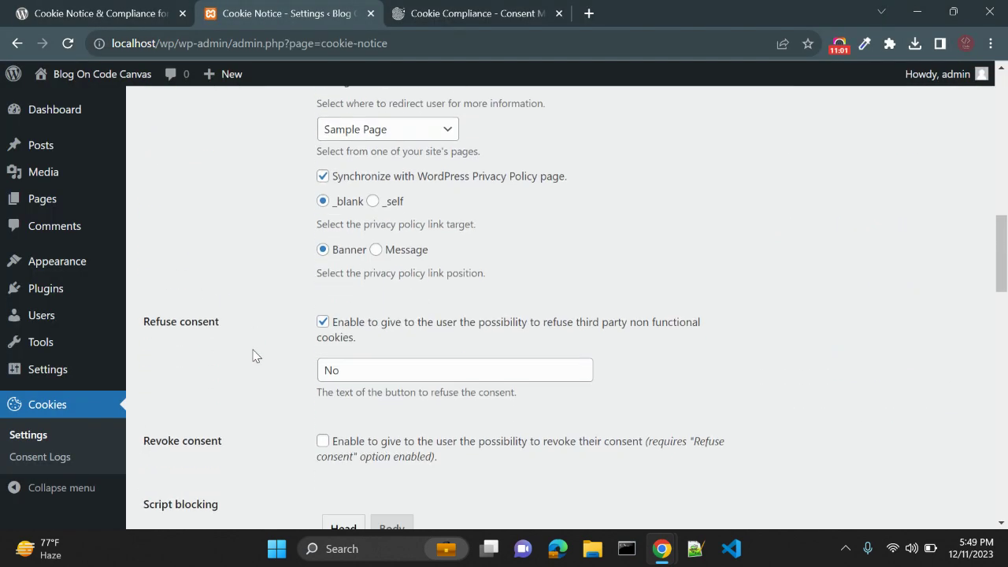
pyautogui.scroll(2, 254, 355)
pyautogui.scroll(2, 376, 244)
pyautogui.hotkey('alt', 'Tab')
pyautogui.hotkey('alt', 'Tab')
pyautogui.scroll(2, 376, 315)
pyautogui.moveTo(375, 318); pyautogui.dragTo(231, 328)
pyautogui.write('O')
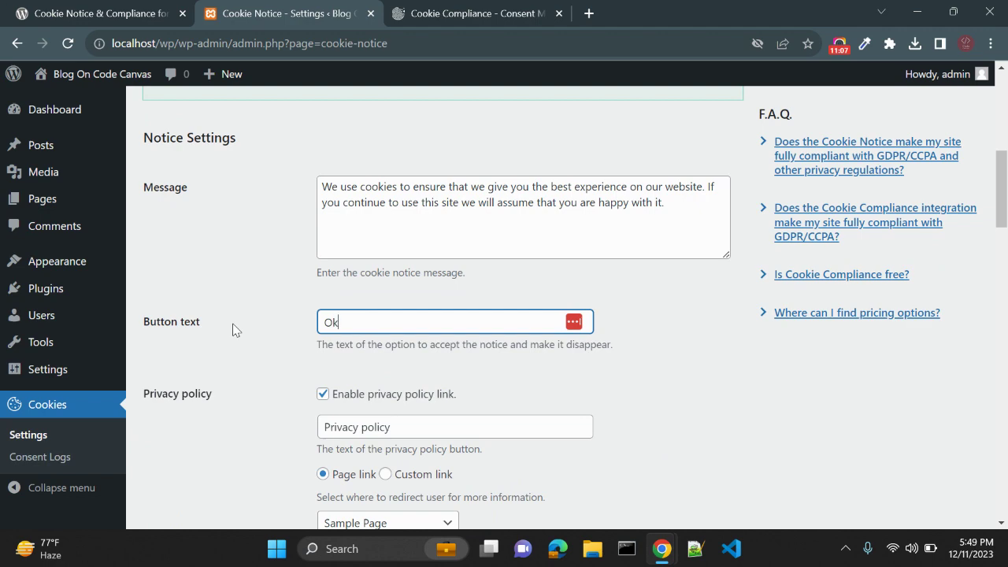
pyautogui.write('k')
# Save the plugin settings and reload the site's home page in the Incognito window.
pyautogui.scroll(-7, 233, 329)
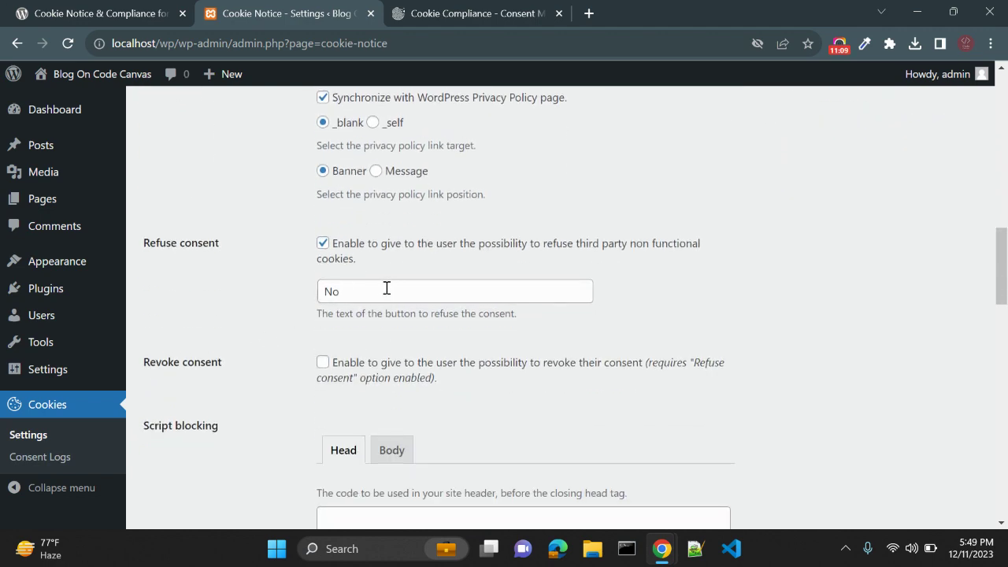
pyautogui.scroll(-7, 271, 300)
pyautogui.scroll(-10, 272, 302)
pyautogui.click(172, 451)
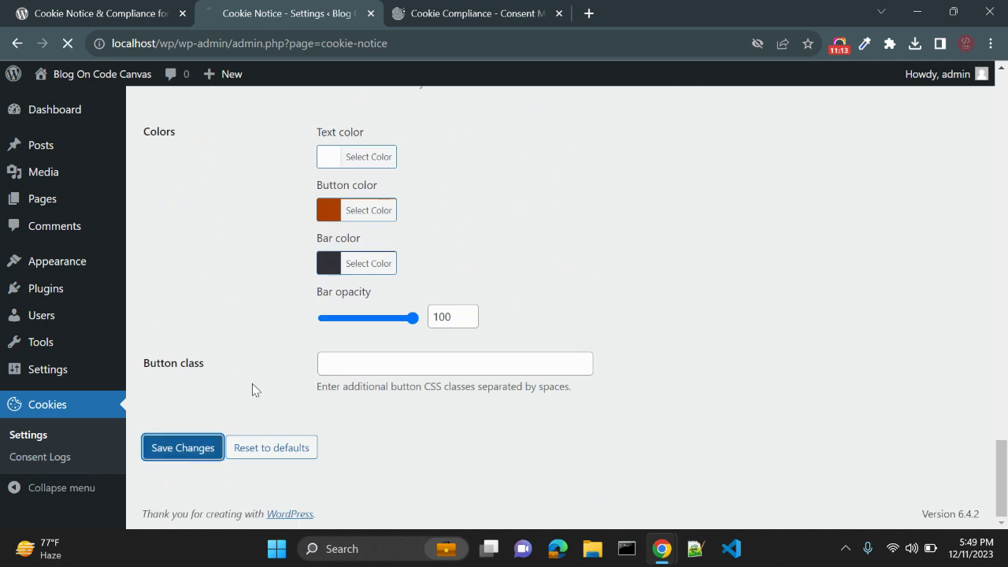
pyautogui.hotkey('alt', 'Tab')
pyautogui.press('F5')
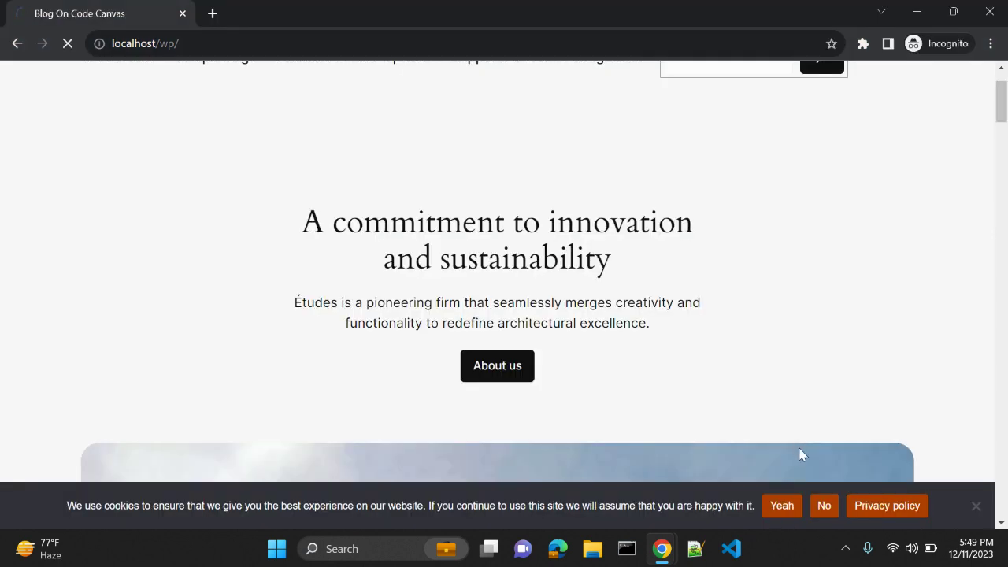
# Open the banner's Privacy policy link, look over the linked page and its address, and return to the home page.
pyautogui.click(893, 506)
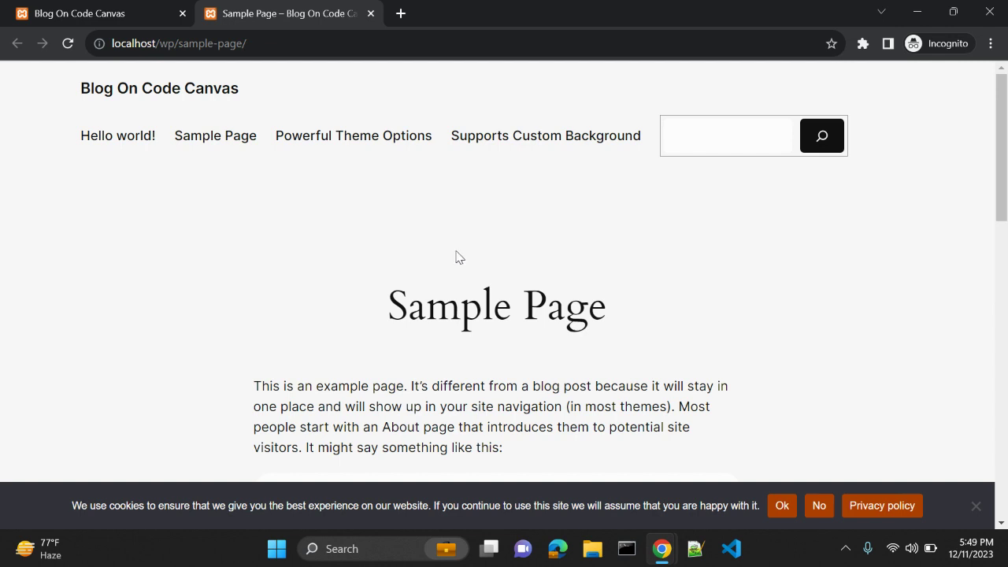
pyautogui.moveTo(179, 43); pyautogui.dragTo(244, 47)
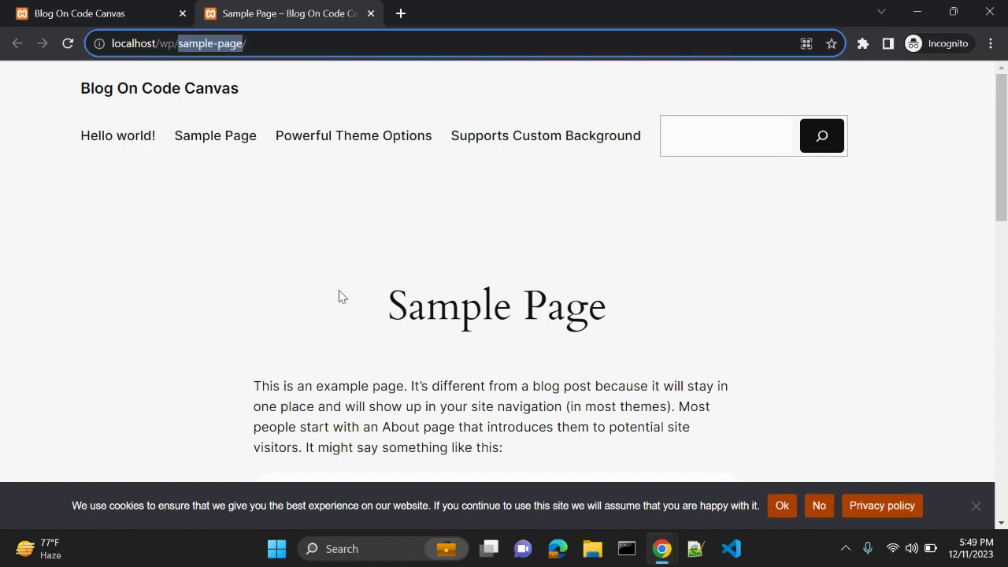
pyautogui.scroll(-8, 338, 296)
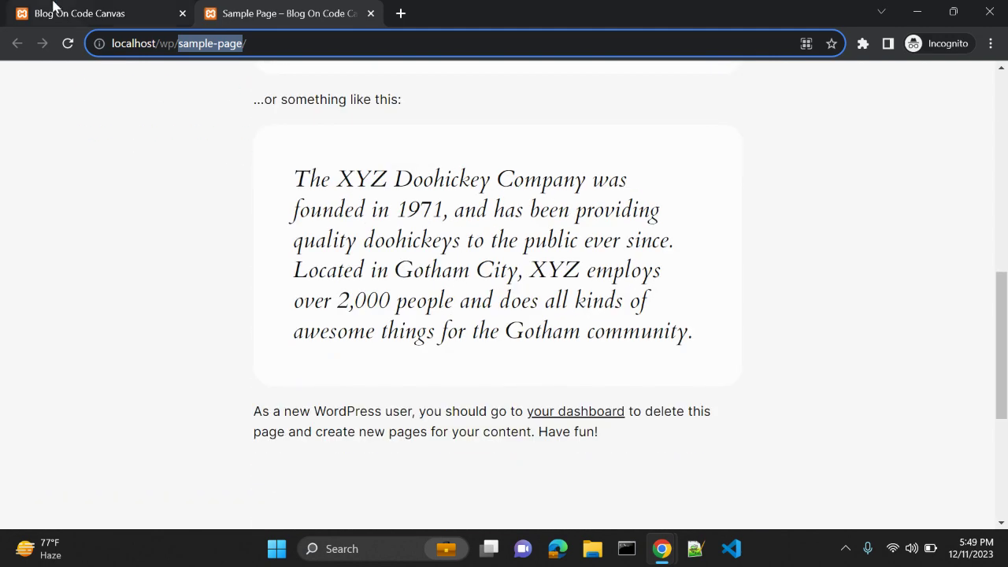
pyautogui.click(54, 10)
pyautogui.click(278, 15)
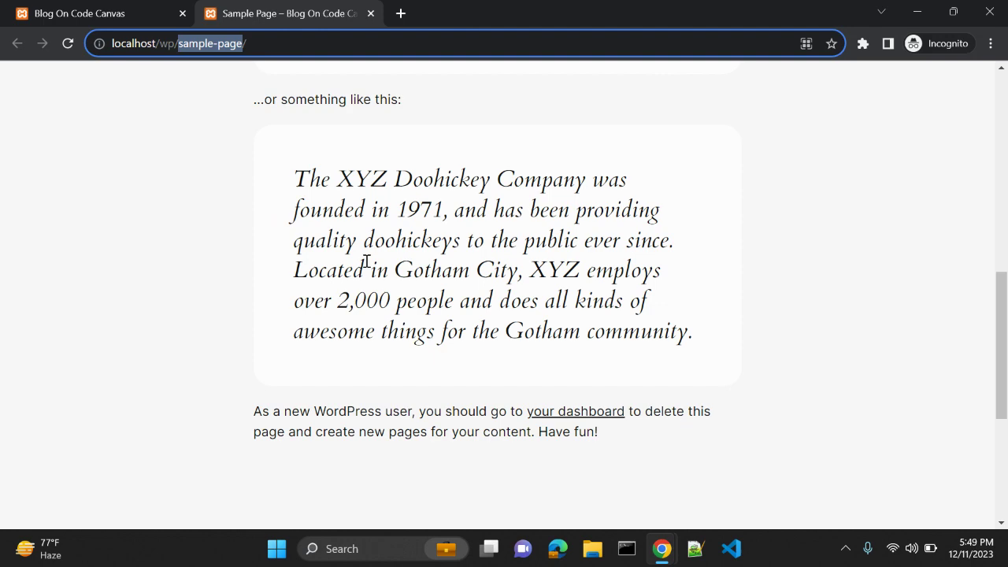
pyautogui.click(89, 7)
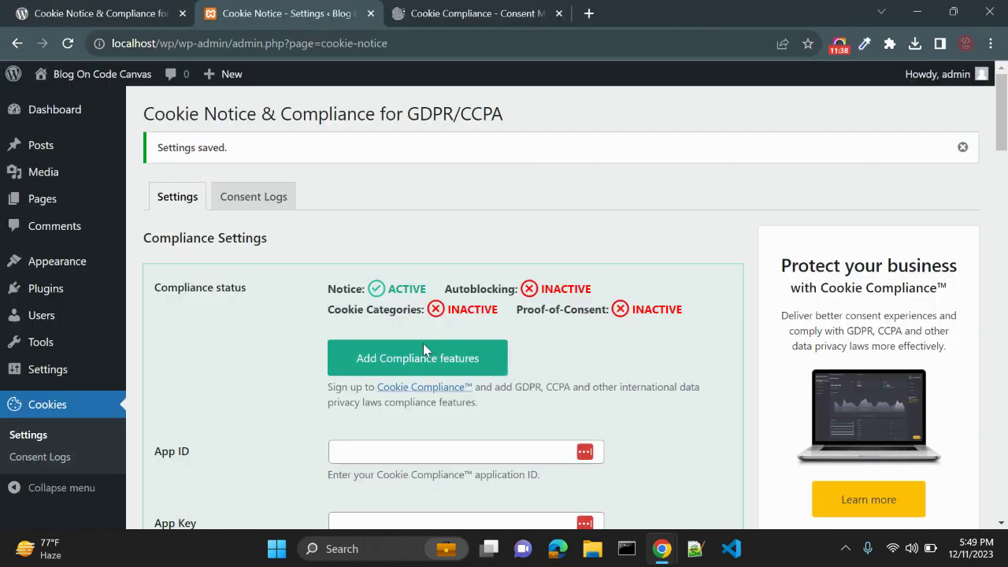
# Review the plugin's privacy policy page choices and its On scroll acceptance settings, dismissing the LastPass prompt.
pyautogui.scroll(-6, 423, 347)
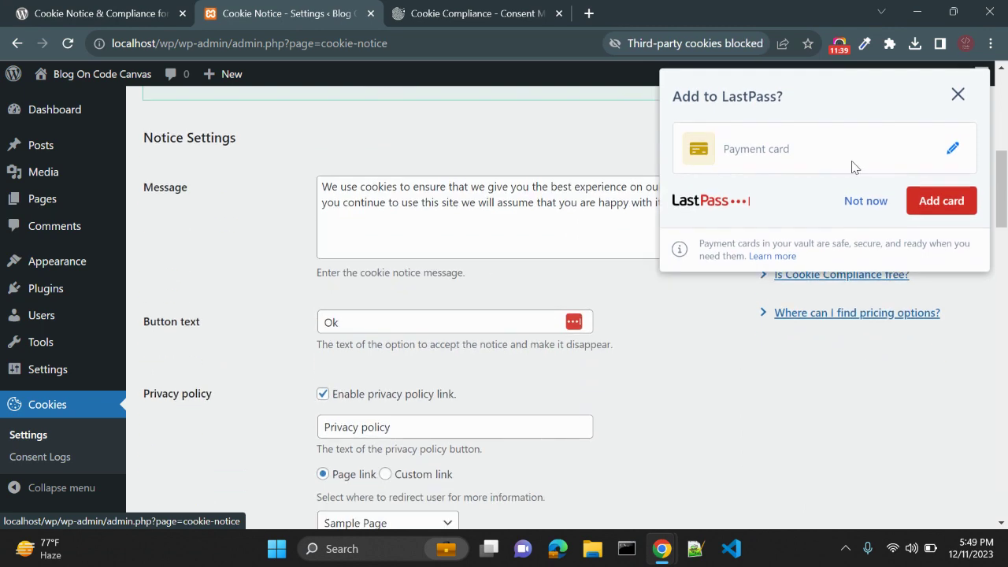
pyautogui.click(957, 98)
pyautogui.scroll(-4, 399, 291)
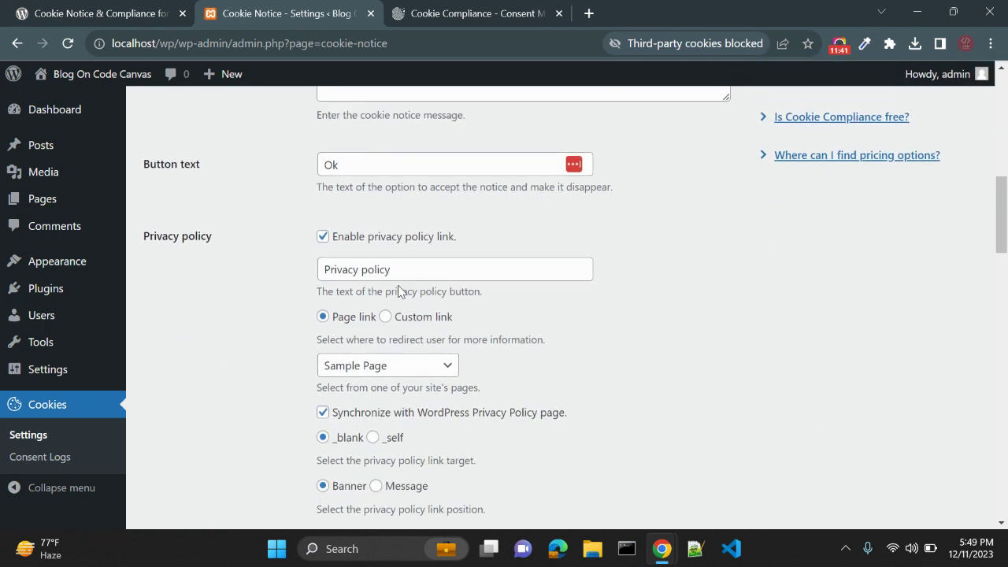
pyautogui.scroll(-5, 399, 291)
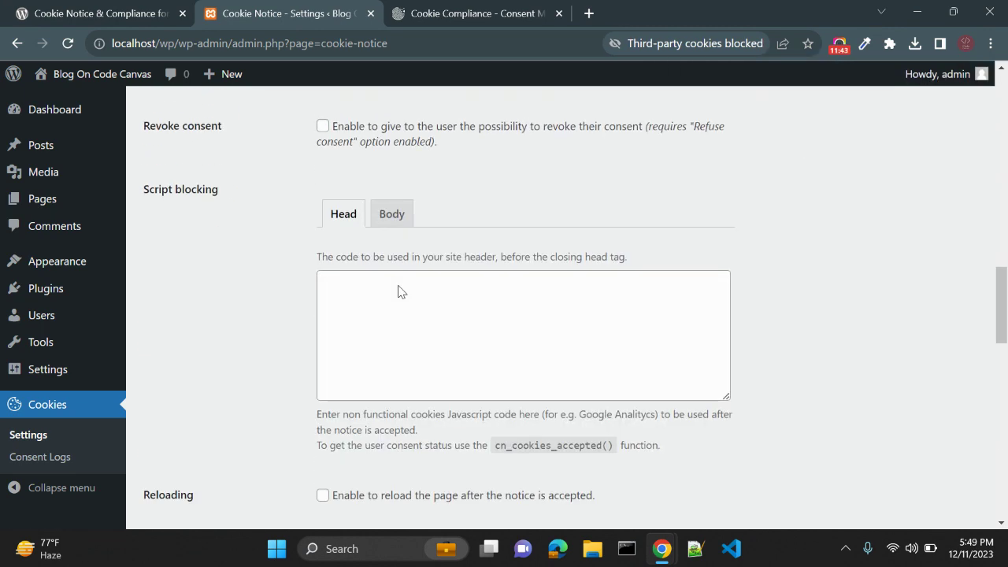
pyautogui.scroll(4, 398, 291)
pyautogui.scroll(2, 398, 291)
pyautogui.click(399, 288)
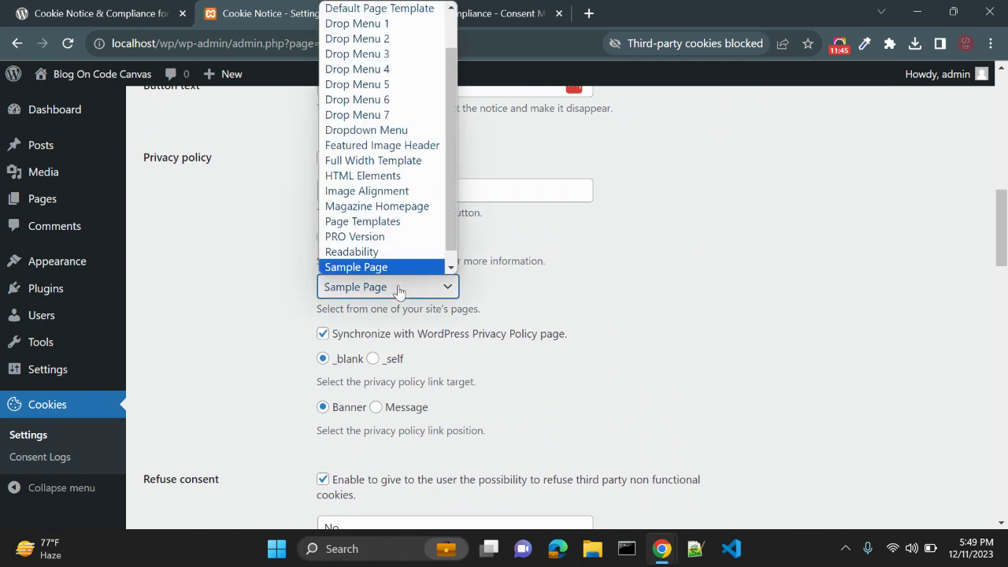
pyautogui.click(398, 288)
pyautogui.scroll(-10, 593, 295)
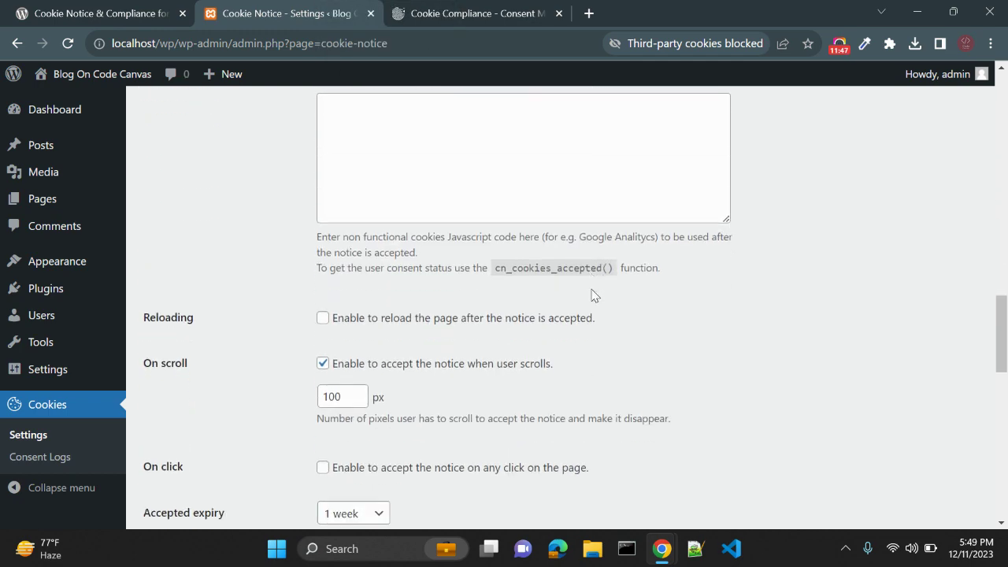
pyautogui.scroll(-1, 593, 295)
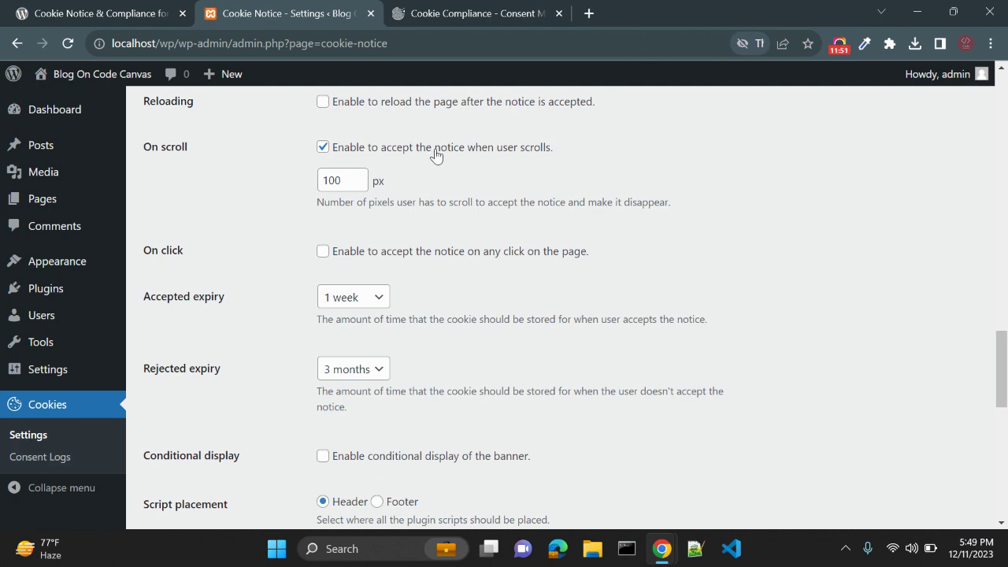
# Test on-scroll acceptance of the cookie notice by scrolling the home page in the Incognito window.
pyautogui.hotkey('alt', 'Tab')
pyautogui.scroll(-6, 546, 198)
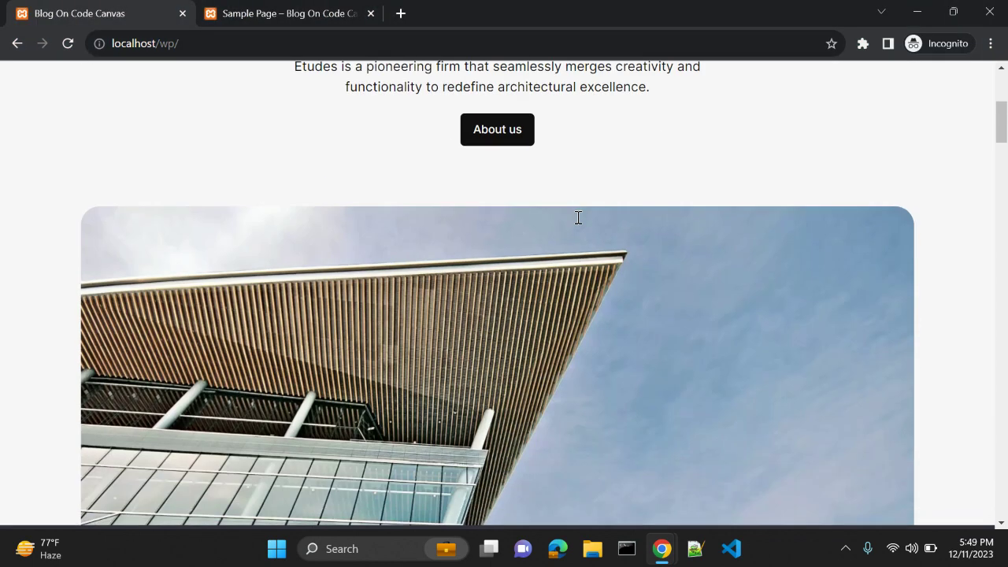
# Disable acceptance of the cookie notice on scroll and save the plugin settings.
pyautogui.scroll(-3, 577, 222)
pyautogui.scroll(10, 577, 223)
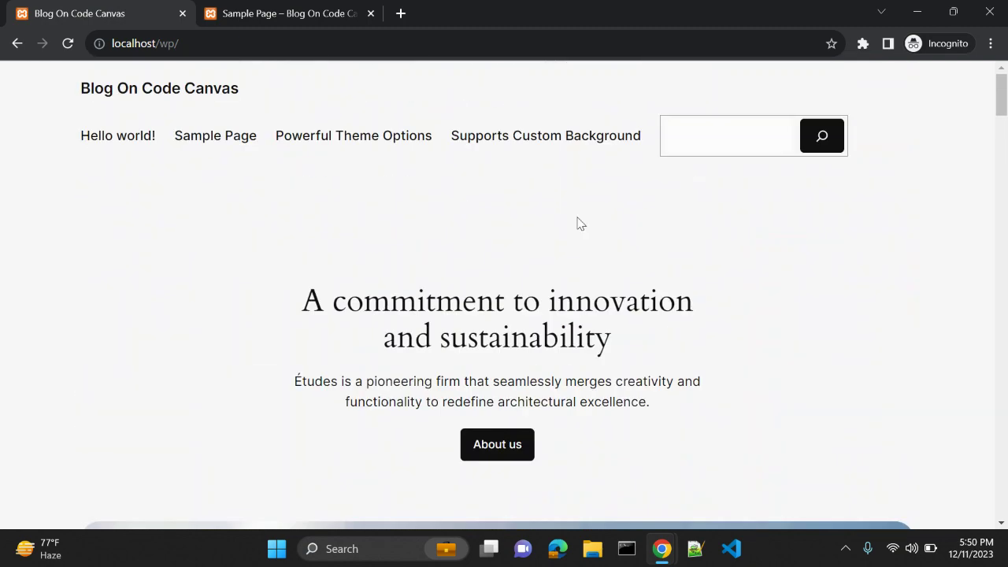
pyautogui.hotkey('alt', 'Tab')
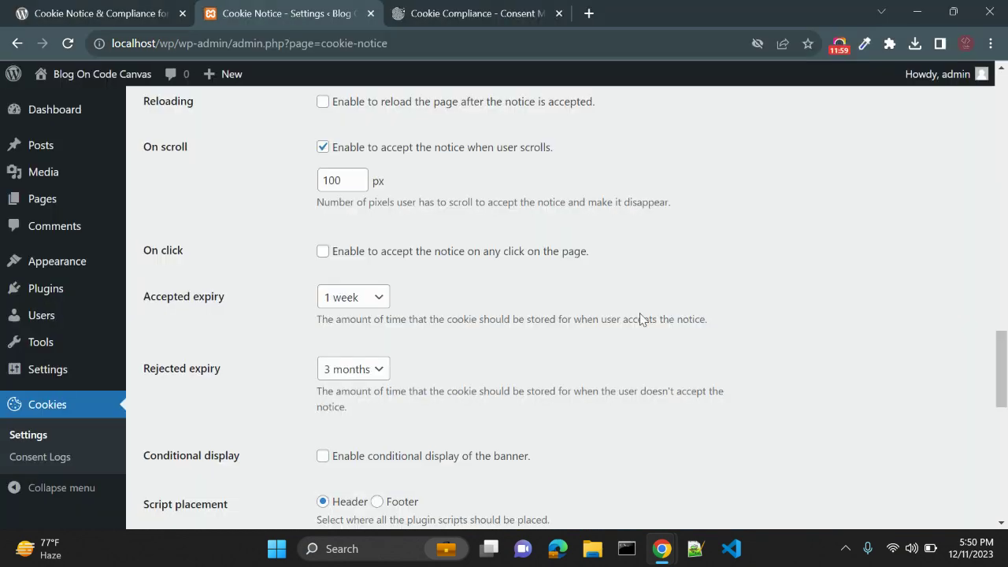
pyautogui.click(322, 147)
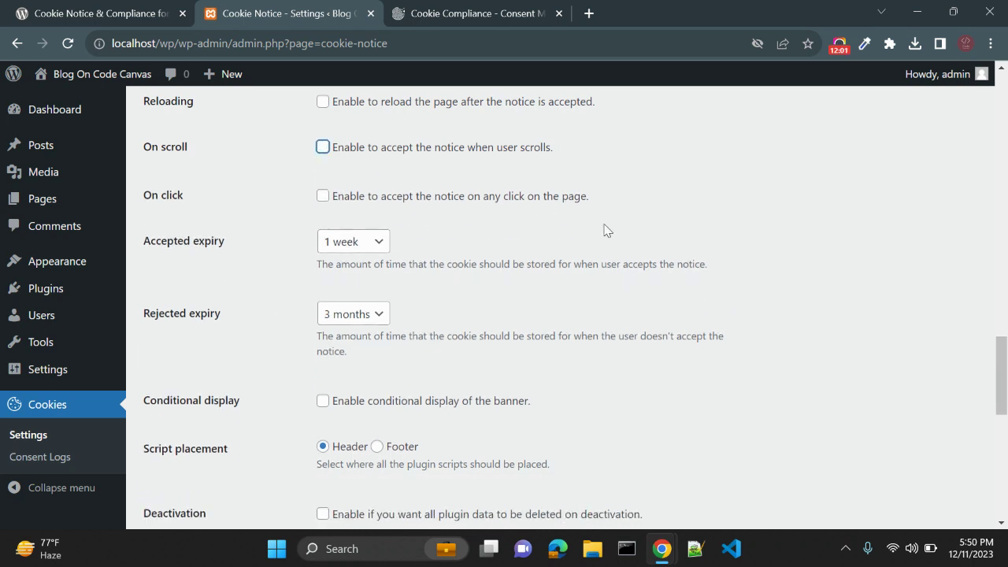
pyautogui.scroll(-8, 551, 220)
pyautogui.click(184, 450)
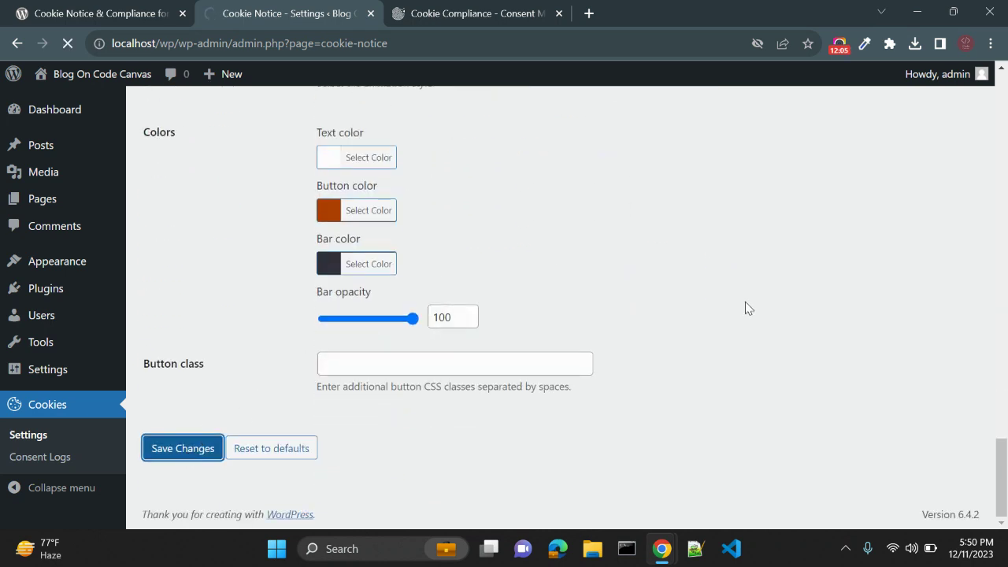
# Reload the site's home page in the Incognito window and scroll through it to check the notice's behaviour.
pyautogui.hotkey('alt', 'Tab')
pyautogui.press('F5')
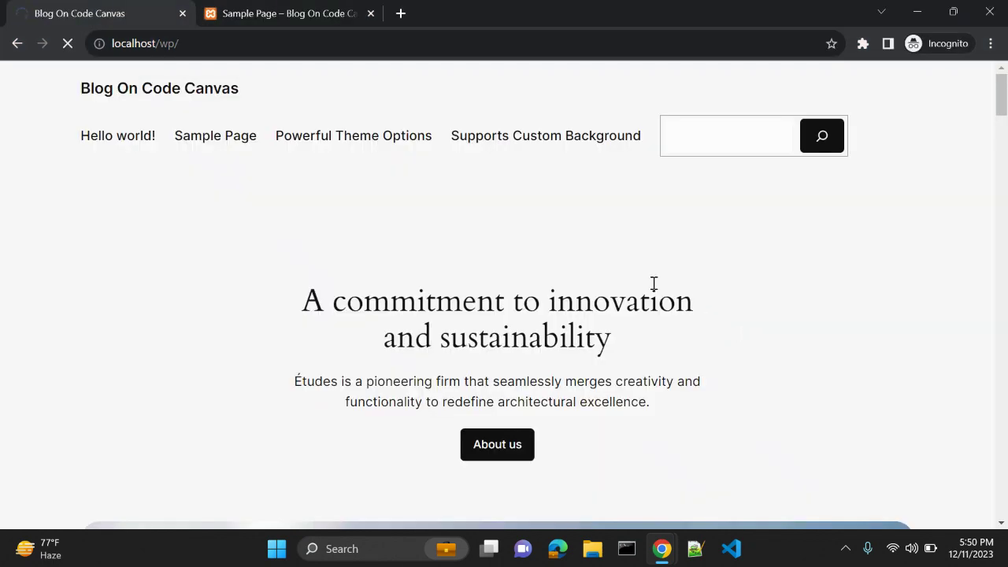
pyautogui.scroll(-15, 655, 283)
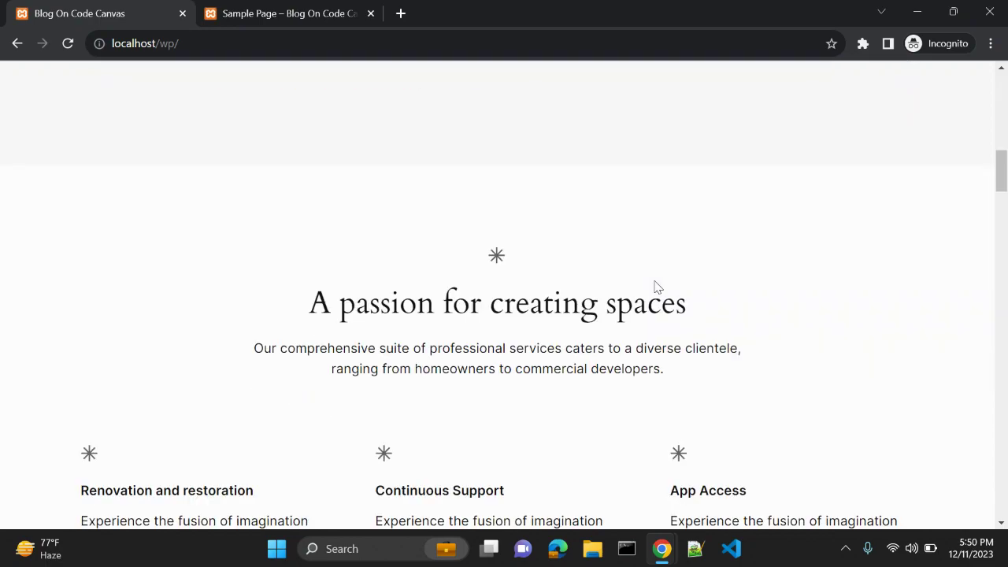
pyautogui.scroll(15, 654, 280)
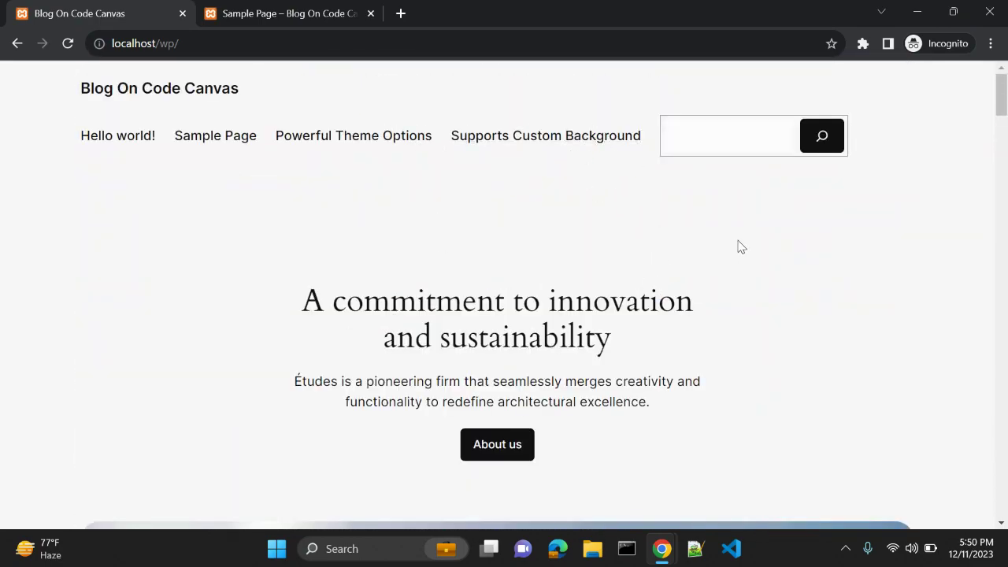
pyautogui.scroll(-5, 811, 218)
pyautogui.scroll(5, 810, 218)
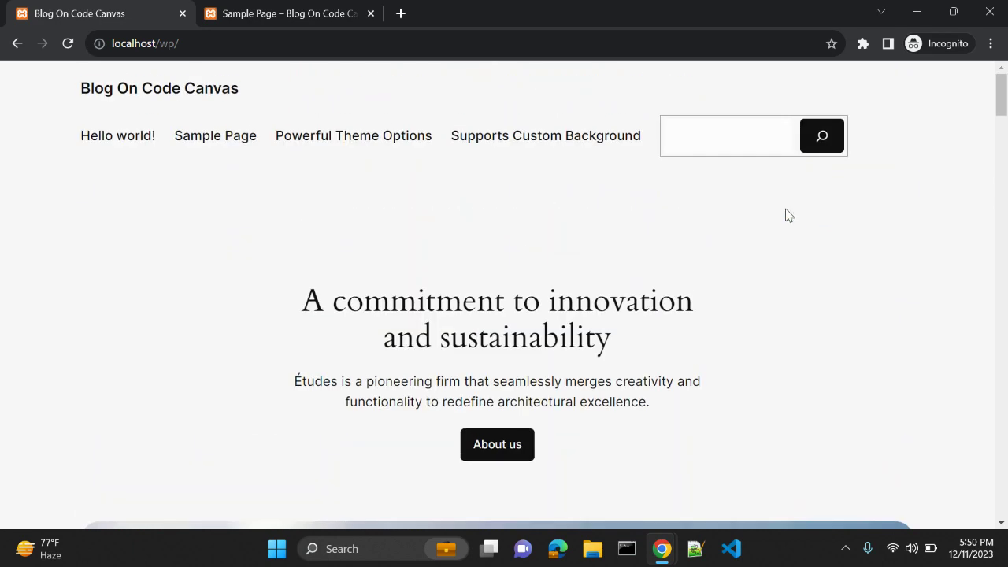
pyautogui.click(303, 50)
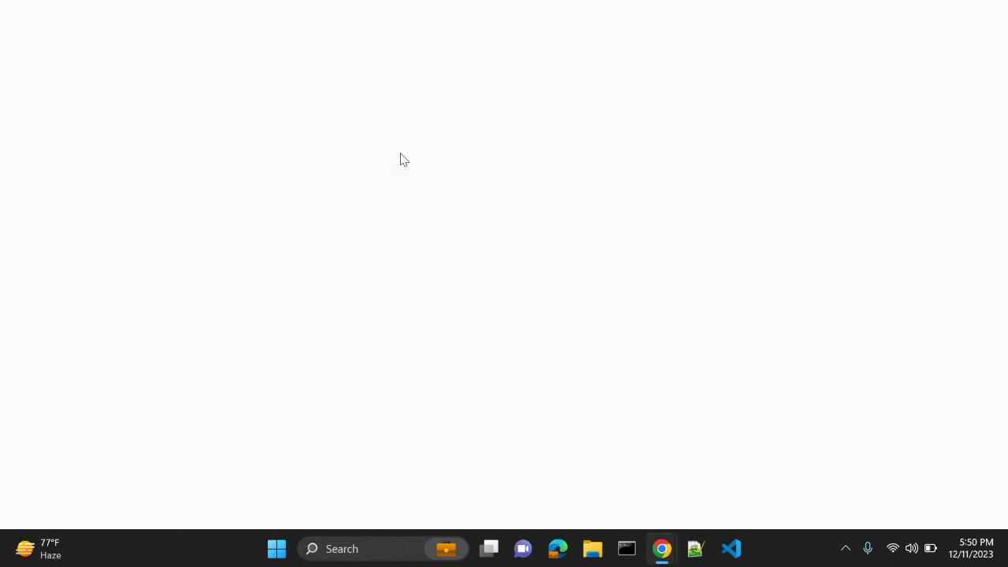
pyautogui.write('http://localhost/wp/')
pyautogui.press('Return')
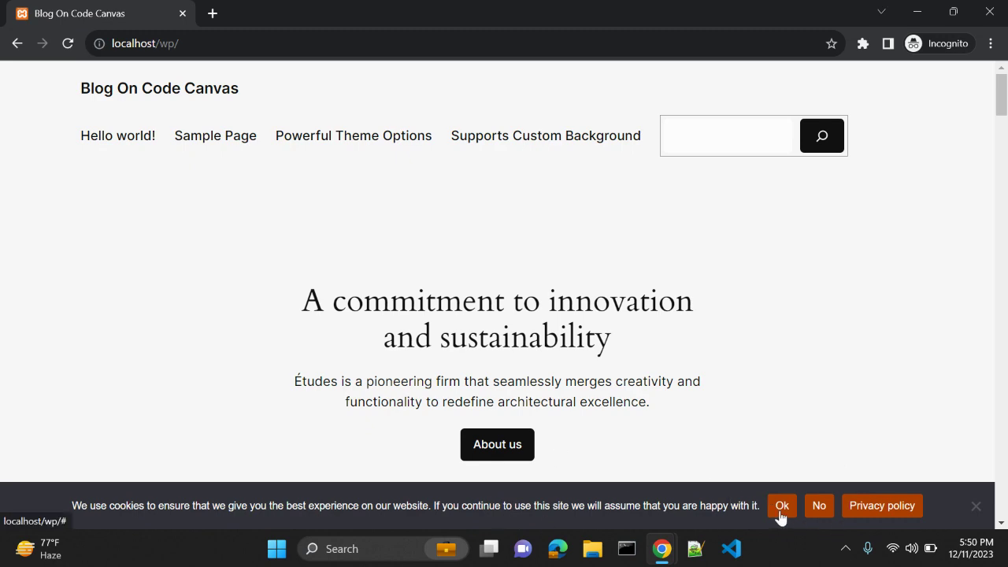
pyautogui.click(780, 508)
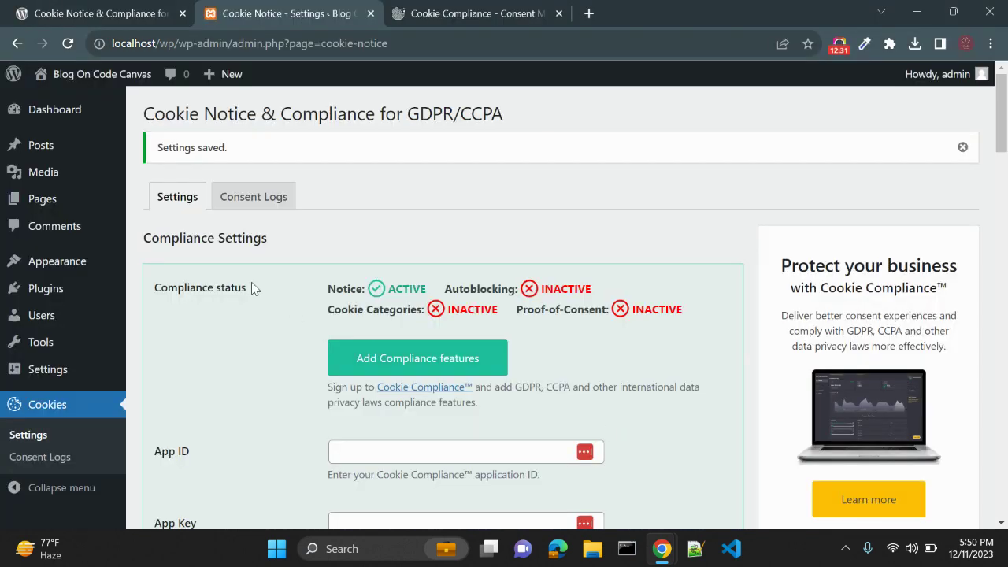
# Look over the plugin's settings page from the compliance status through to the colour and button class options.
pyautogui.scroll(-5, 243, 379)
pyautogui.scroll(-10, 243, 379)
pyautogui.scroll(-10, 243, 380)
pyautogui.scroll(5, 243, 379)
pyautogui.scroll(-5, 242, 379)
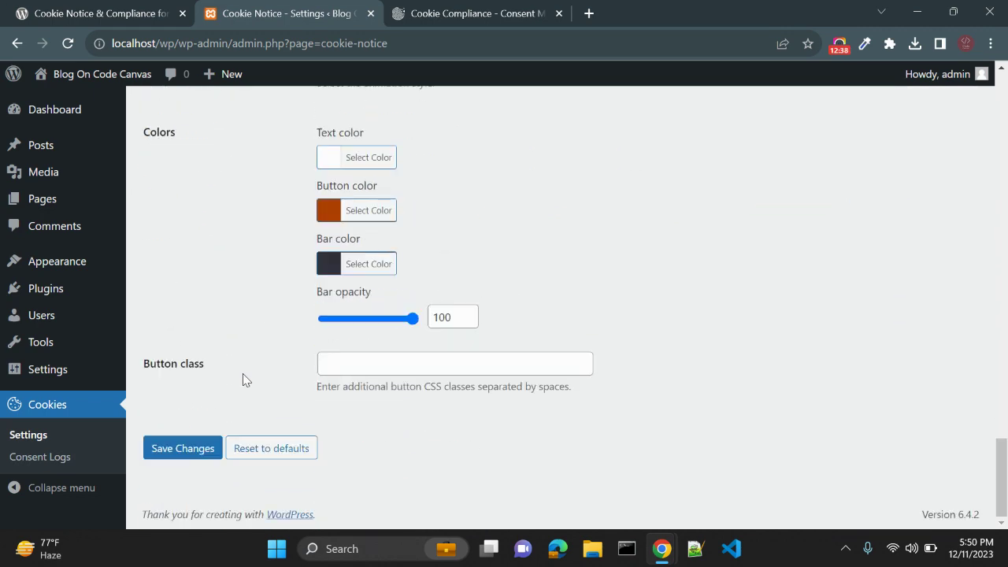
pyautogui.scroll(10, 243, 379)
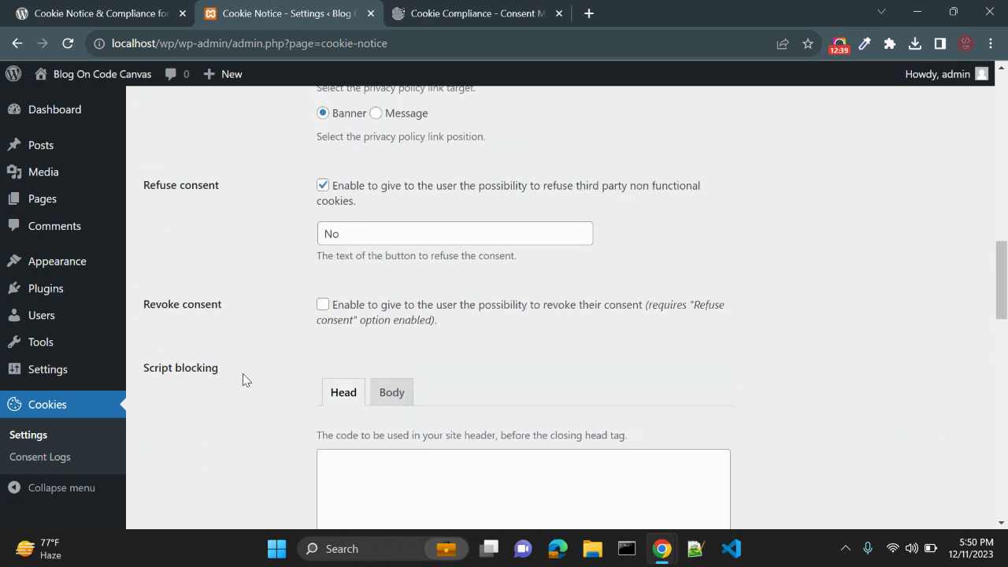
pyautogui.scroll(10, 242, 373)
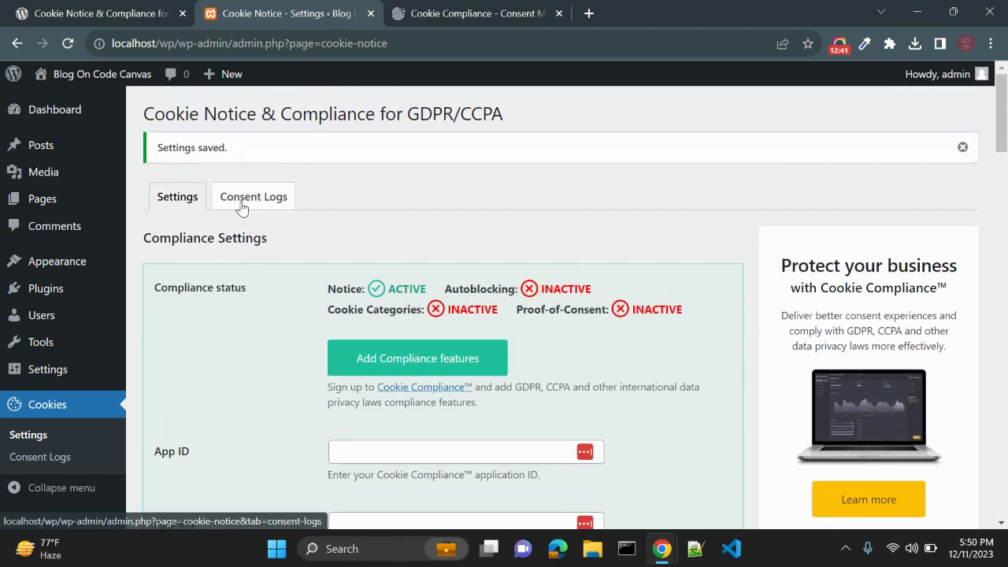
# Open the plugin's Consent Logs and examine the blurred log preview and the Cookie Compliance upgrade offer.
pyautogui.click(242, 207)
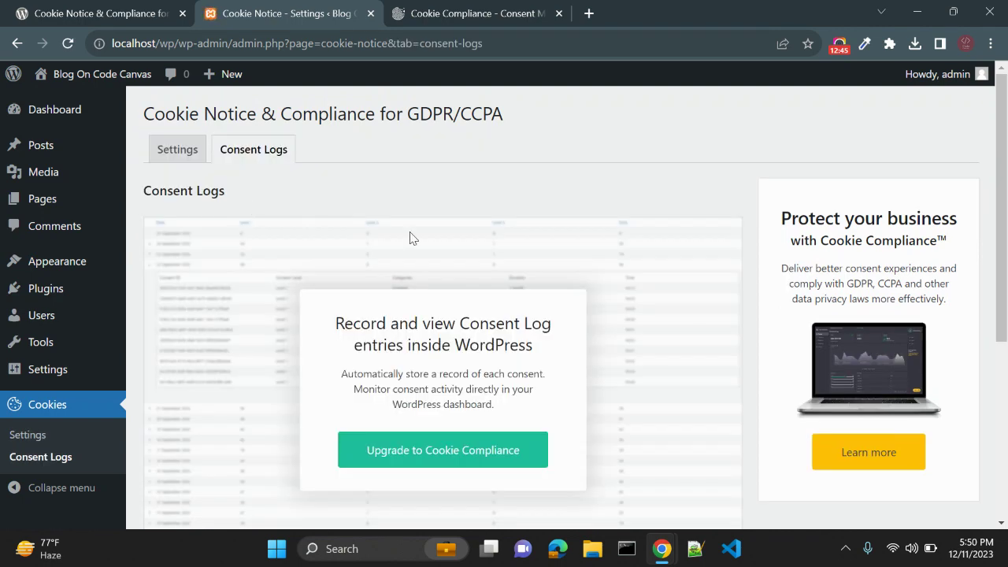
pyautogui.scroll(-3, 411, 236)
pyautogui.scroll(2, 423, 236)
pyautogui.tripleClick(225, 198)
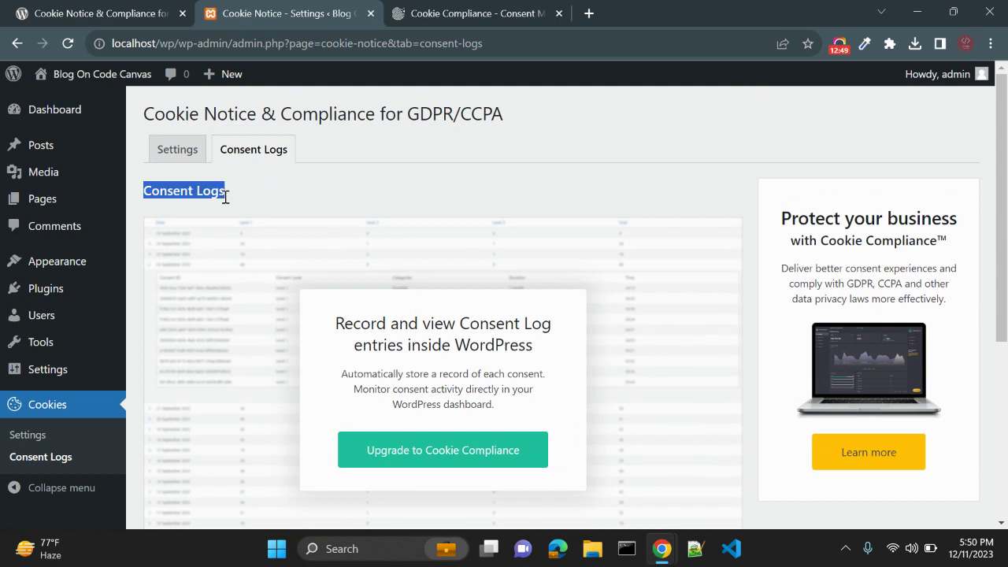
pyautogui.click(280, 204)
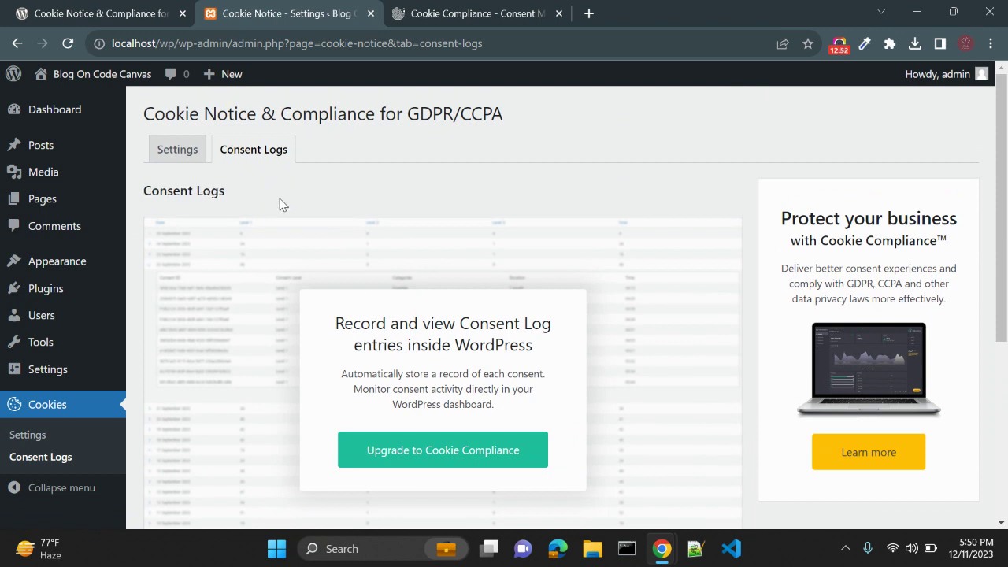
pyautogui.scroll(-3, 278, 203)
pyautogui.scroll(3, 348, 286)
pyautogui.doubleClick(211, 191)
pyautogui.click(244, 204)
pyautogui.scroll(-1, 258, 198)
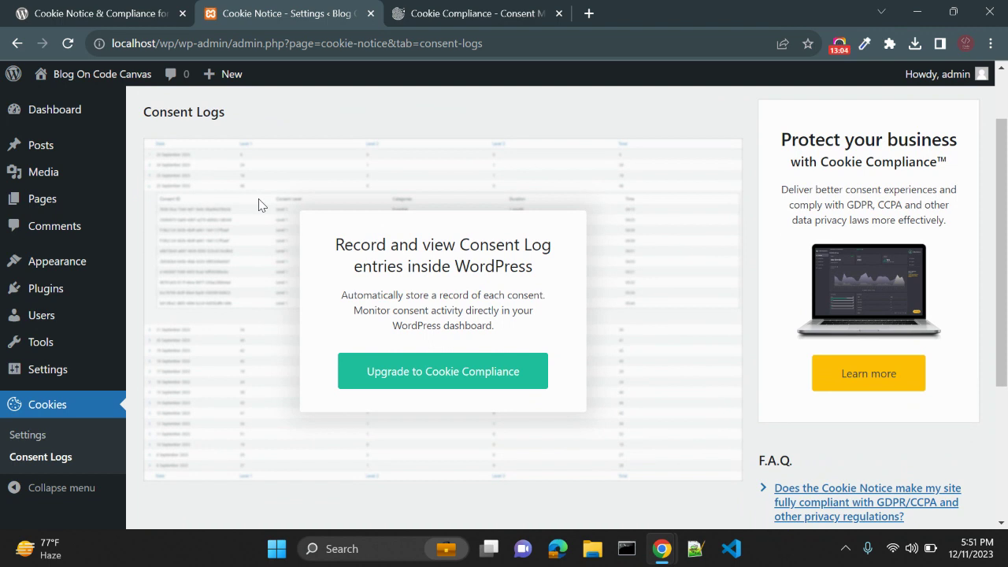
pyautogui.scroll(1, 260, 205)
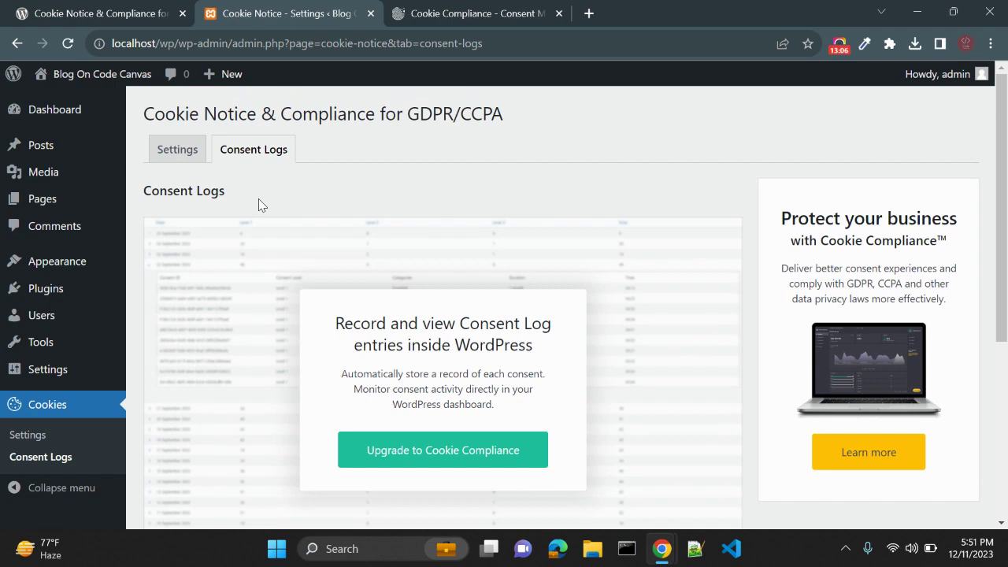
# Return to the plugin's WordPress.org page and check its last update and active installations.
pyautogui.click(474, 14)
pyautogui.click(166, 11)
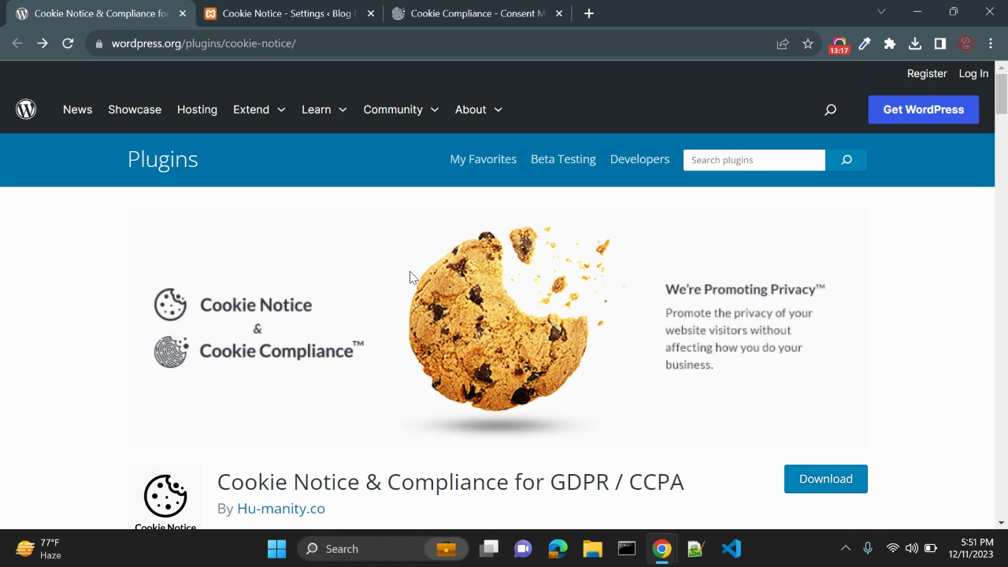
pyautogui.scroll(-5, 412, 276)
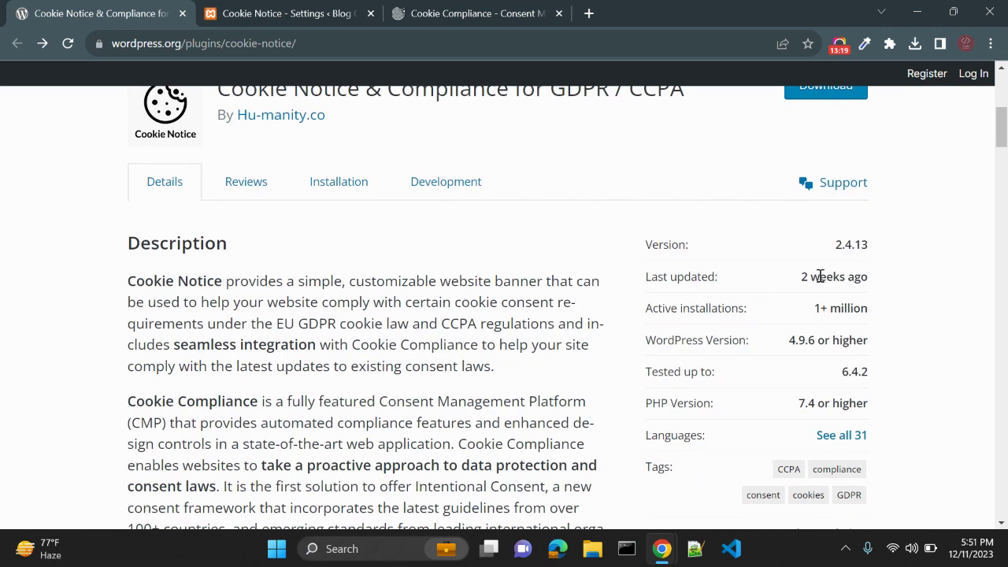
pyautogui.tripleClick(819, 276)
pyautogui.click(787, 289)
pyautogui.scroll(-1, 787, 290)
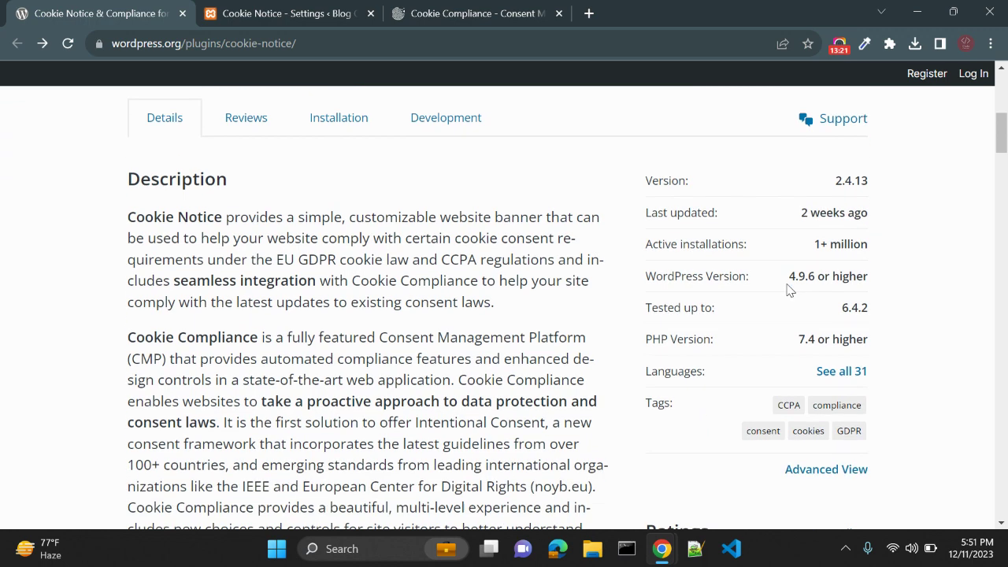
pyautogui.moveTo(670, 229); pyautogui.dragTo(744, 229)
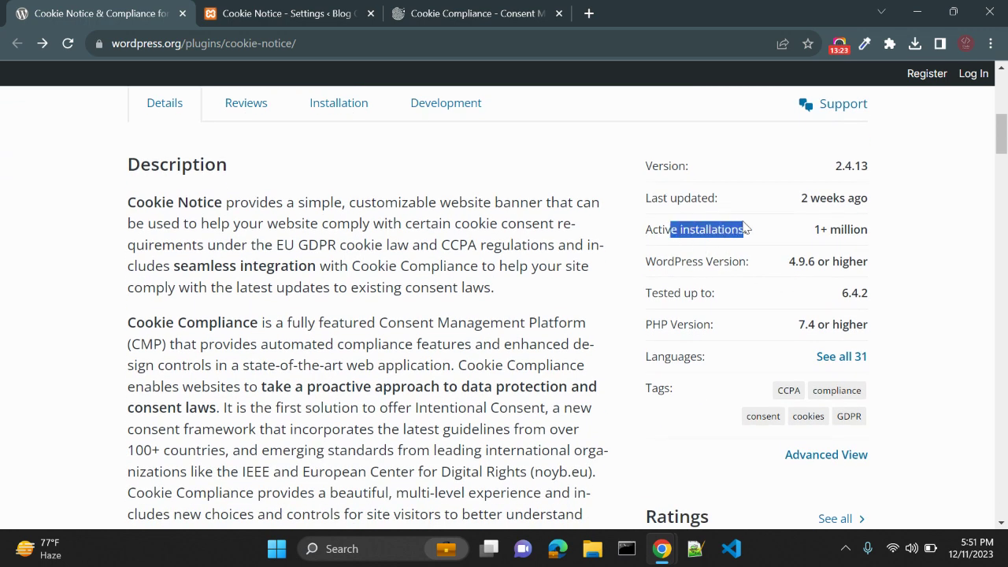
pyautogui.click(808, 229)
pyautogui.moveTo(809, 229); pyautogui.dragTo(877, 232)
pyautogui.click(877, 241)
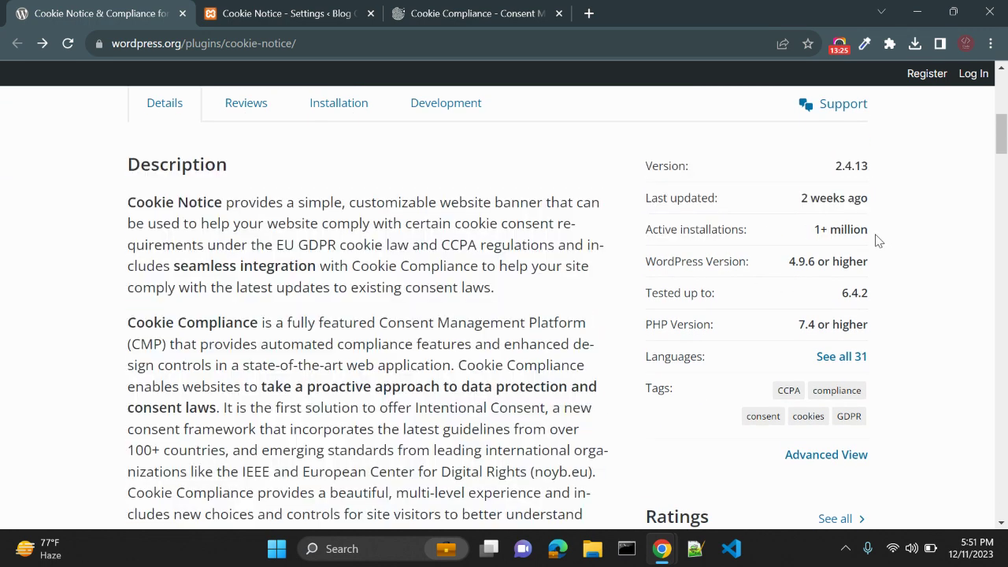
# Examine the plugin's star ratings and read through its description on the WordPress.org page.
pyautogui.scroll(-3, 900, 252)
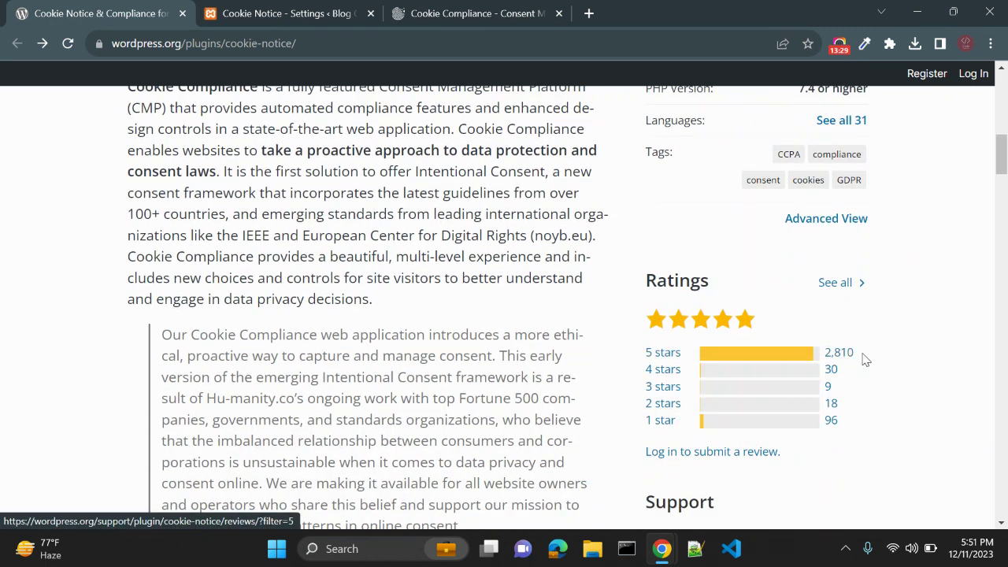
pyautogui.scroll(-2, 574, 353)
pyautogui.scroll(2, 642, 272)
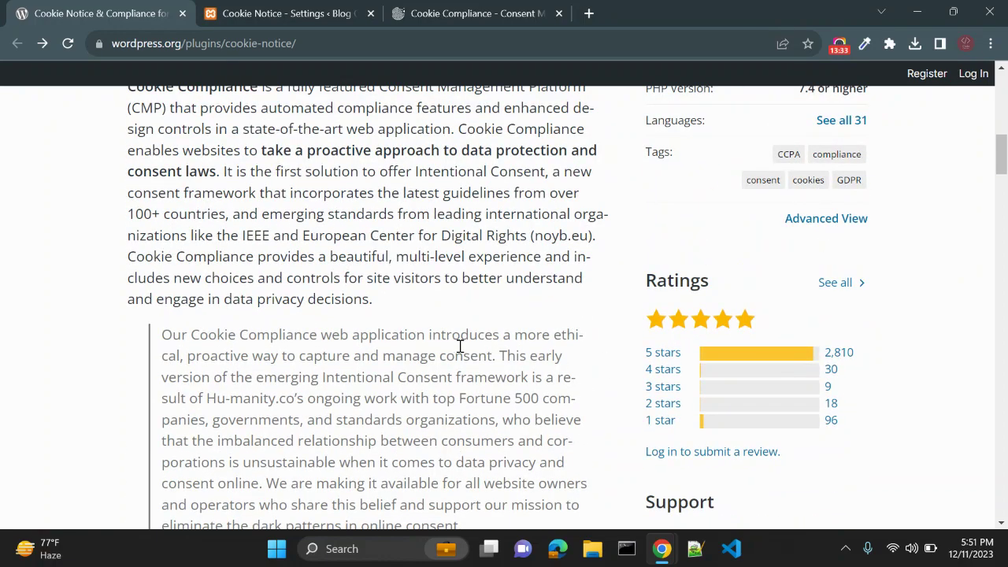
pyautogui.scroll(-3, 818, 386)
pyautogui.scroll(10, 619, 383)
pyautogui.scroll(-11, 493, 376)
pyautogui.scroll(-8, 494, 375)
pyautogui.scroll(10, 494, 376)
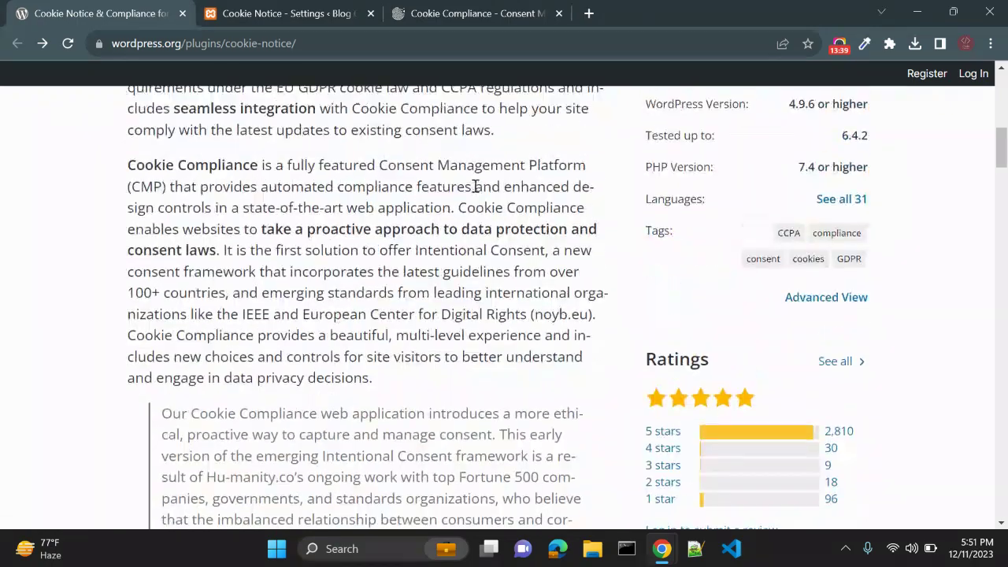
# Switch to the Cookie Compliance website and look over its usage figures.
pyautogui.click(458, 8)
pyautogui.scroll(-5, 510, 372)
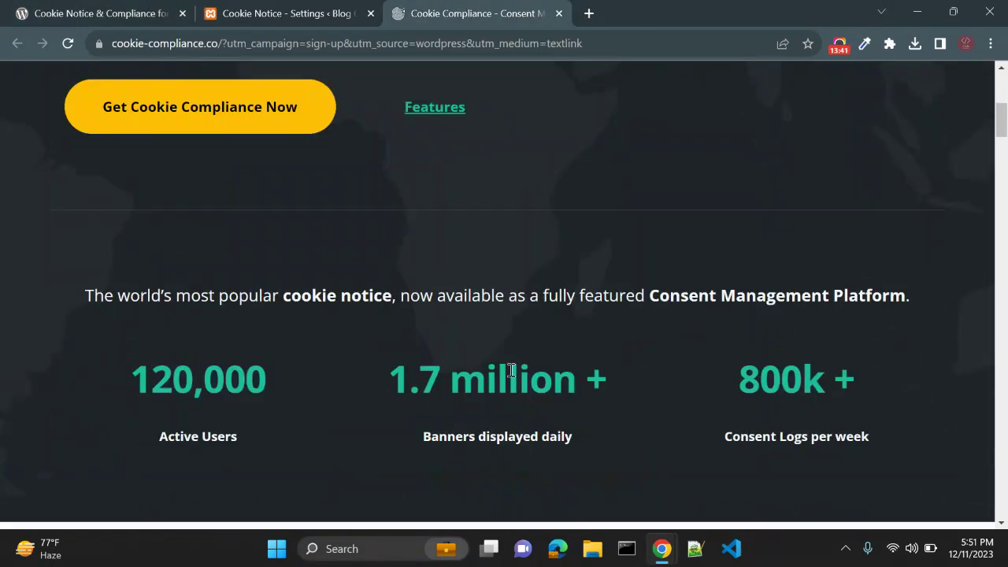